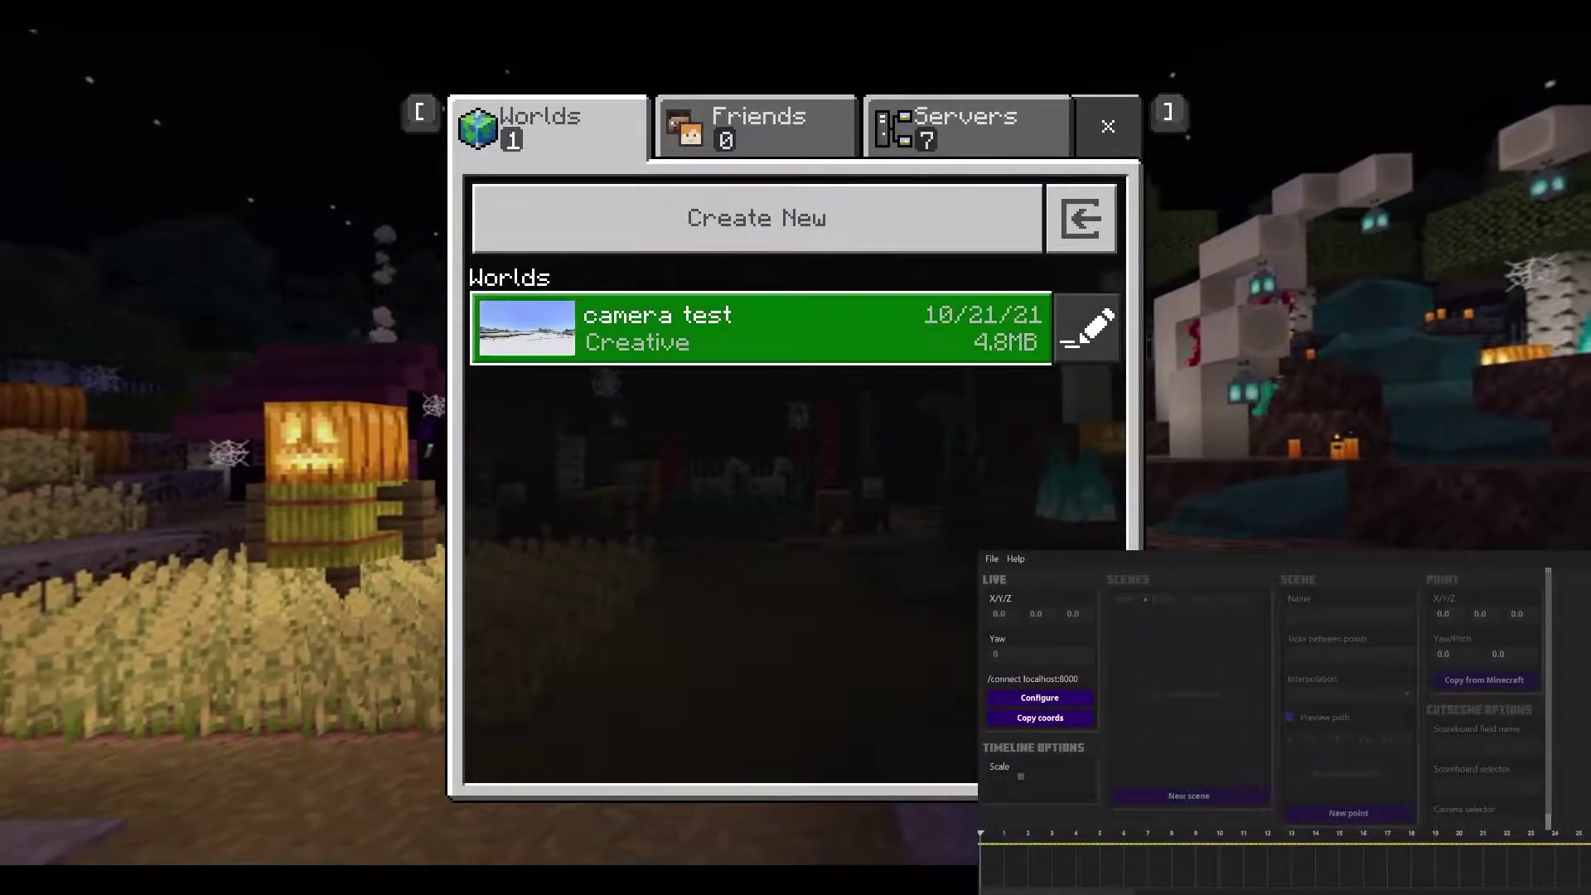
Step: Open the "camera test" world and connect it to the cutscene editor with the chat command /connect localhost:8000
{"action": "left_click", "coordinate": [764, 327]}
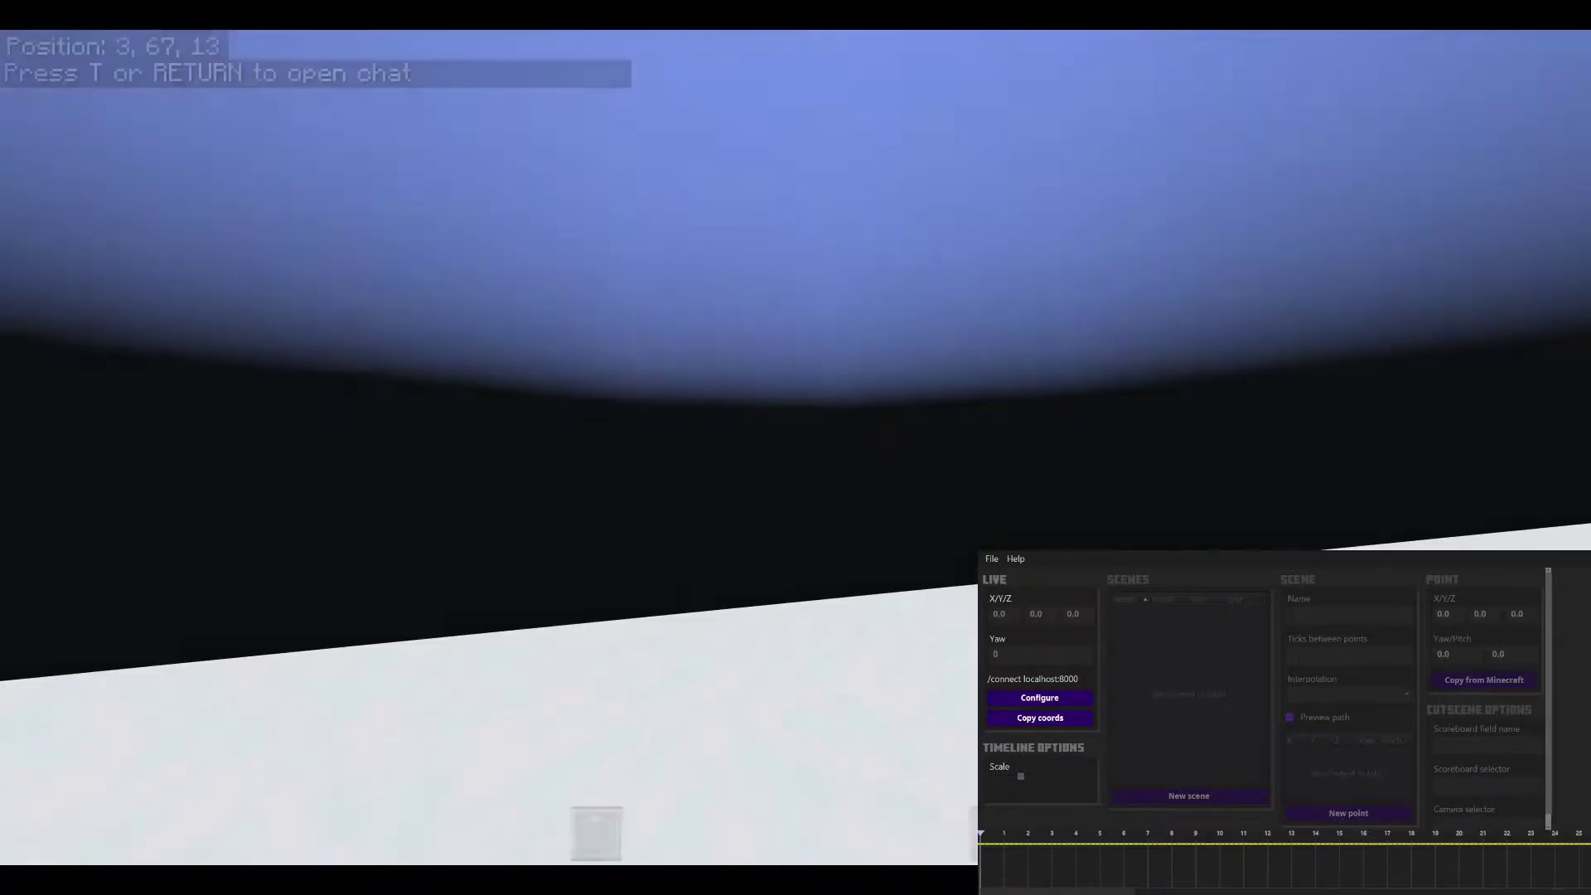
{"action": "key", "text": "t"}
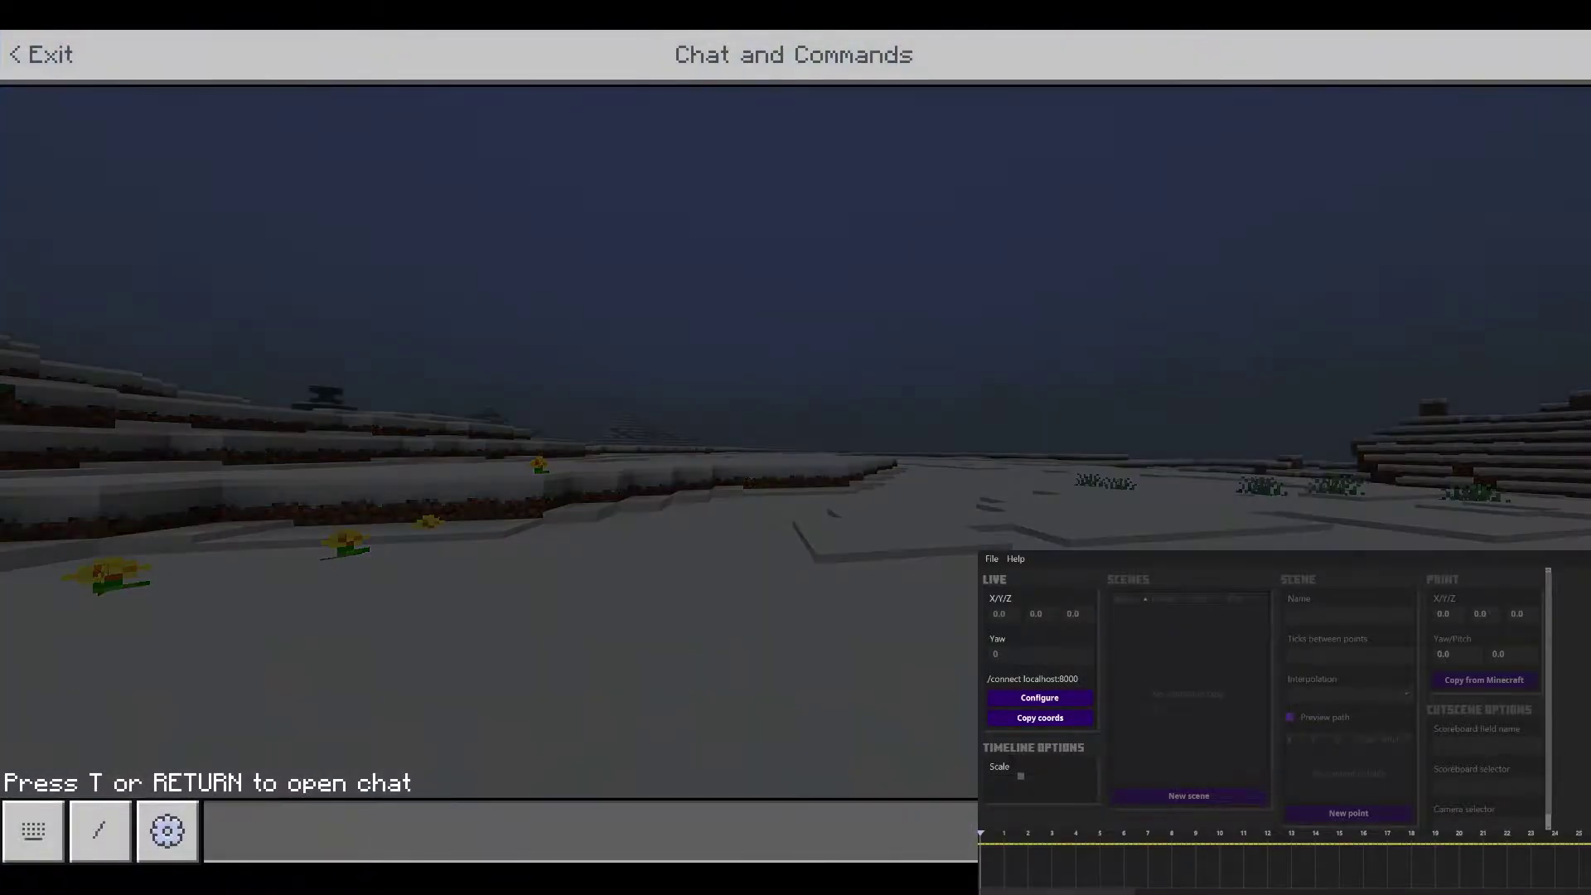
{"action": "type", "text": "/connect localhost:8000"}
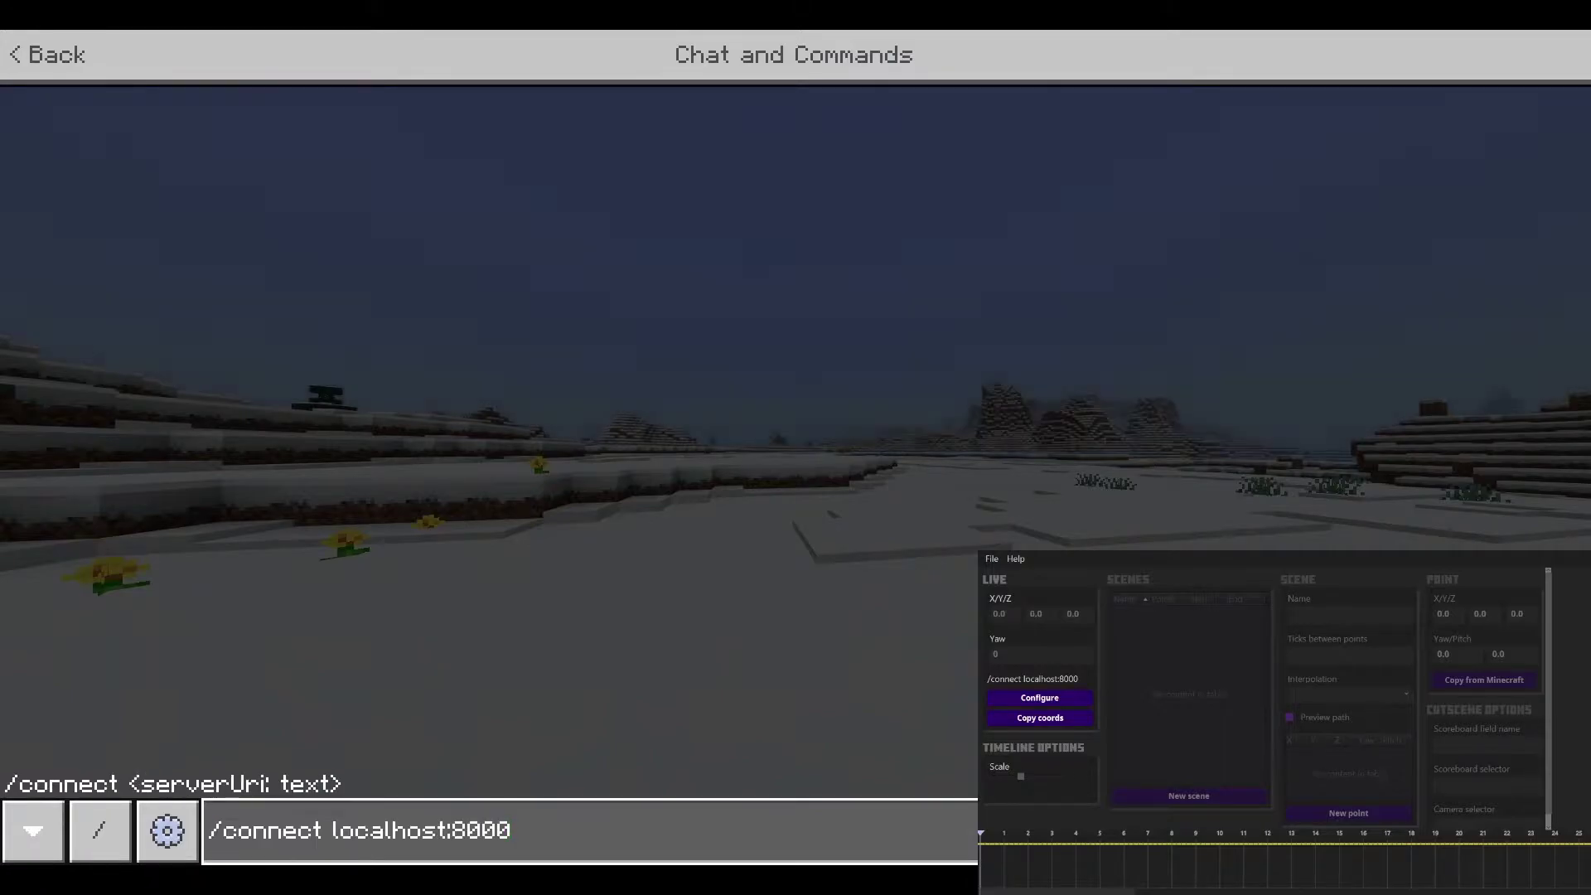
{"action": "key", "text": "Return"}
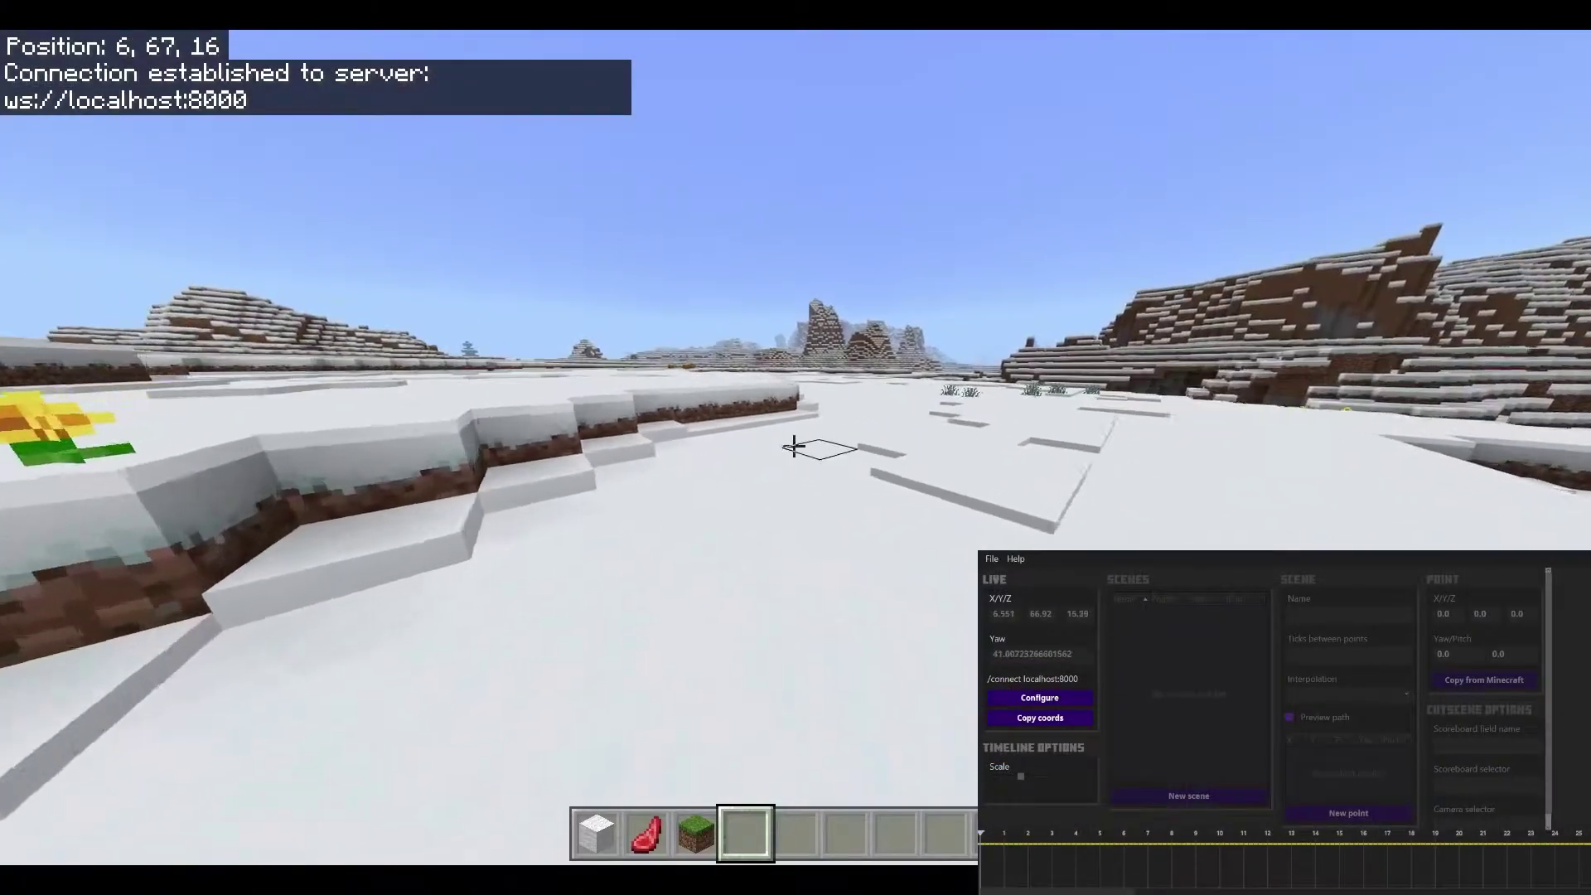
Step: Walk to a starting viewpoint at about position 8, 68, 21 and create a new scene there
{"action": "key", "text": "w"}
{"action": "key", "text": "w"}
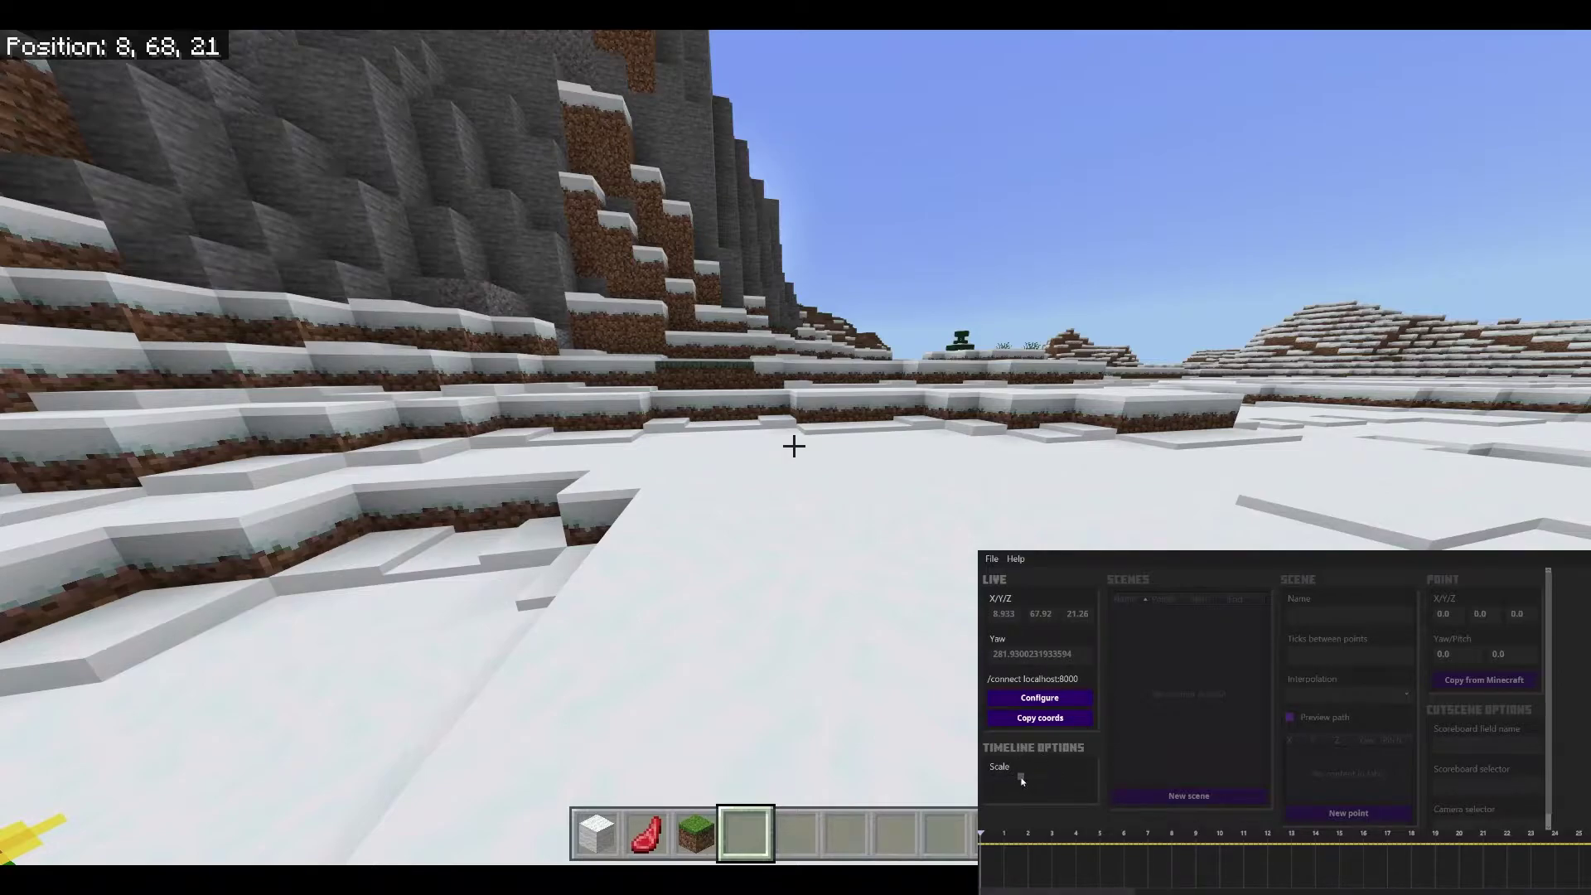
{"action": "mouse_move", "coordinate": [1022, 781]}
{"action": "left_mouse_down"}
{"action": "mouse_move", "coordinate": [1005, 779]}
{"action": "mouse_move", "coordinate": [1023, 777]}
{"action": "left_mouse_up"}
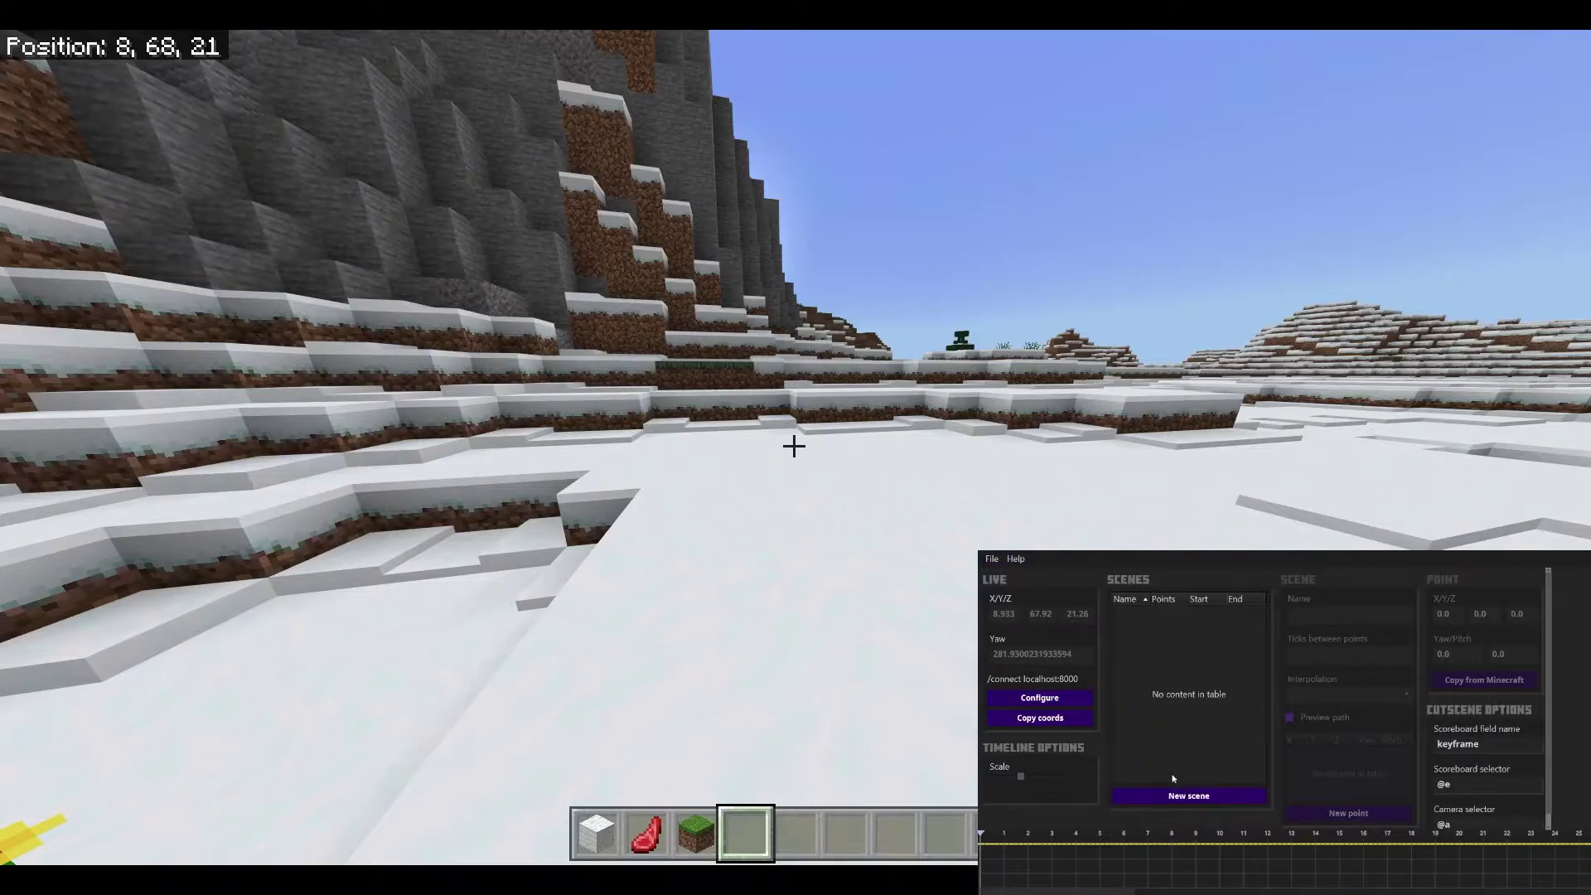
{"action": "left_click", "coordinate": [1175, 799]}
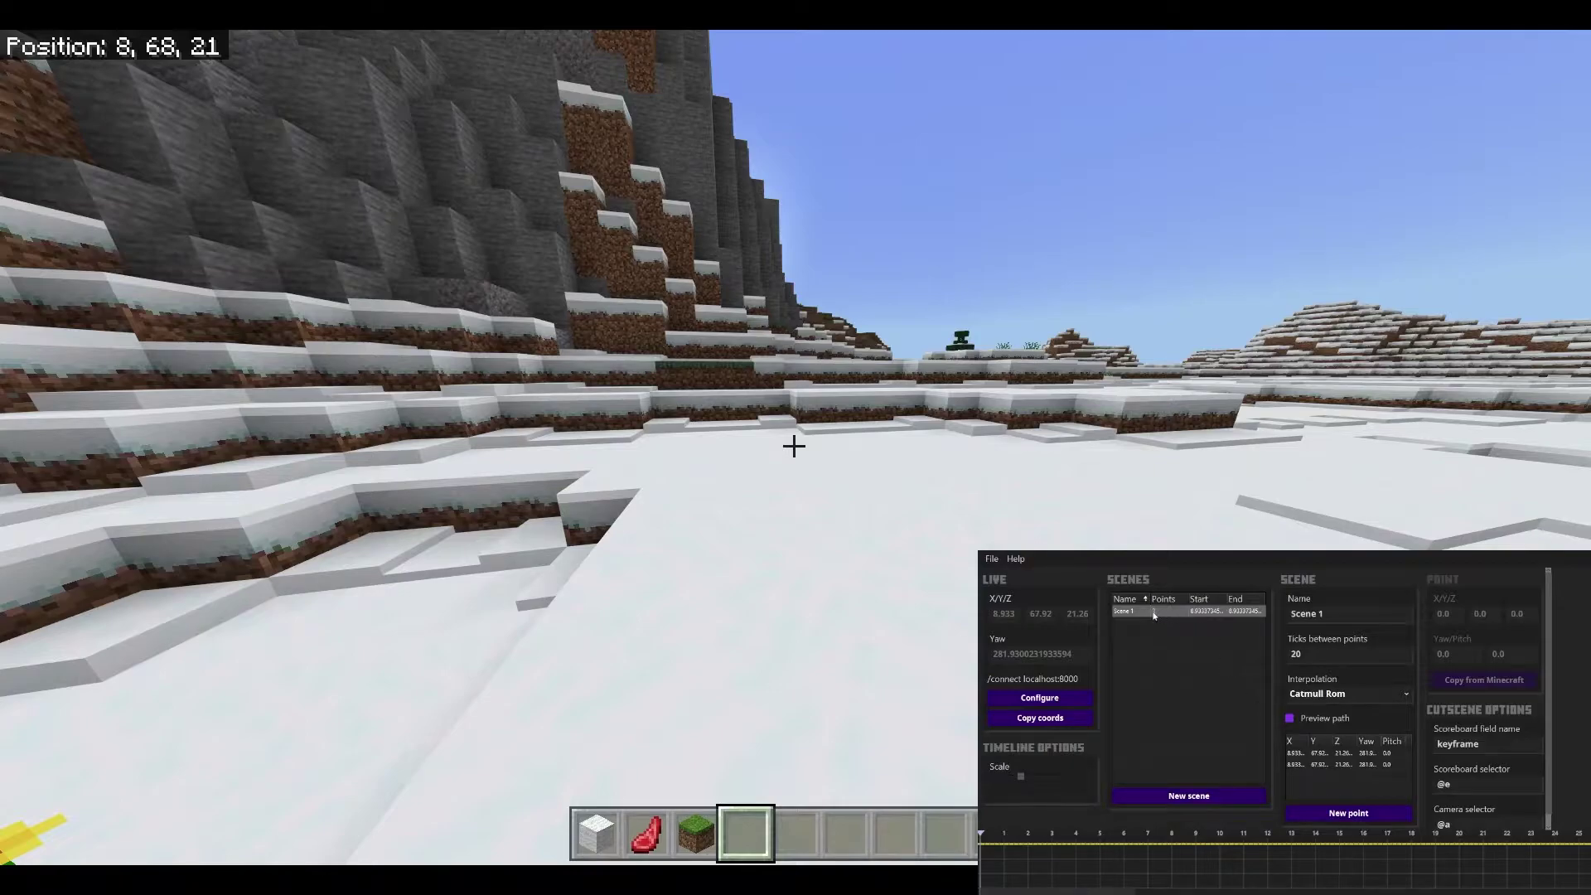
Step: Inspect Scene 1's points, name, ticks between points and interpolation
{"action": "left_click", "coordinate": [1360, 764]}
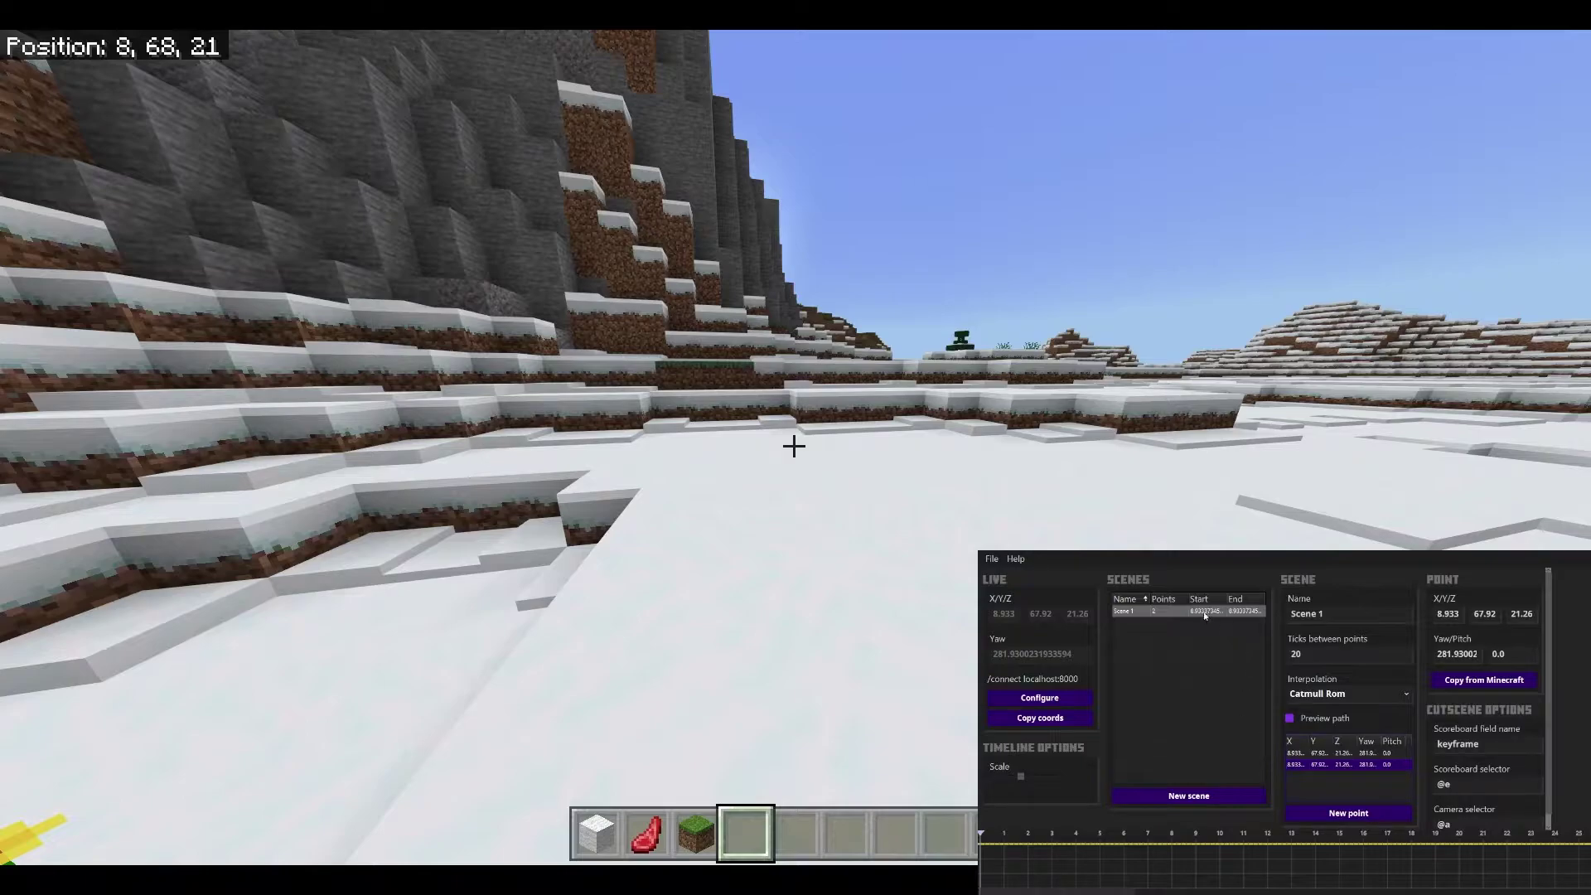
{"action": "left_click", "coordinate": [1151, 610]}
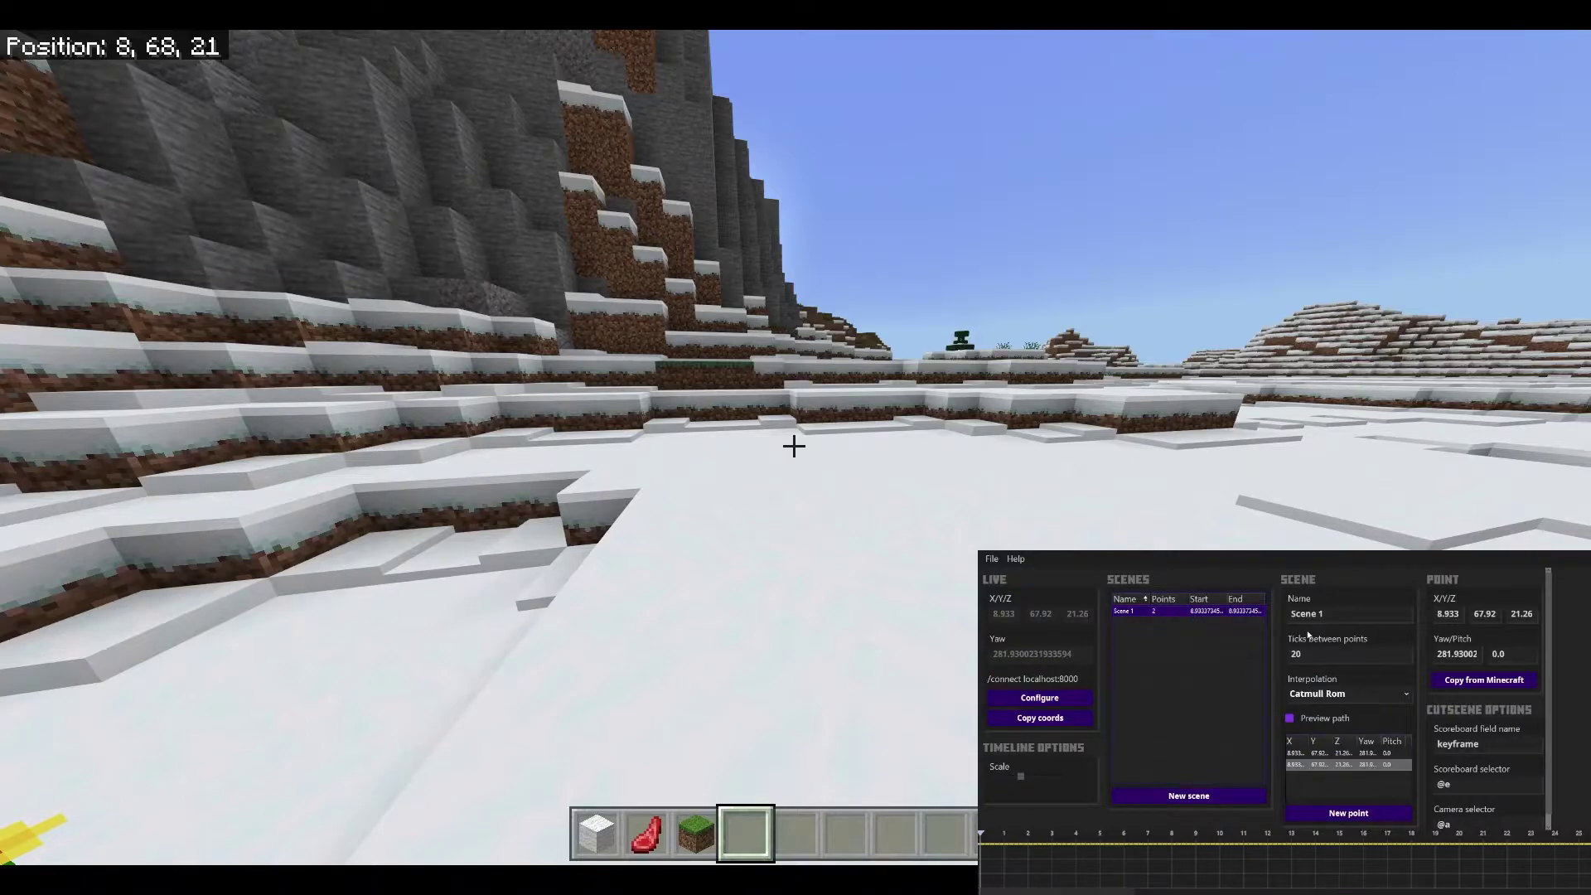
{"action": "left_click", "coordinate": [1360, 613]}
{"action": "left_click_drag", "start_coordinate": [1330, 652], "coordinate": [1289, 651]}
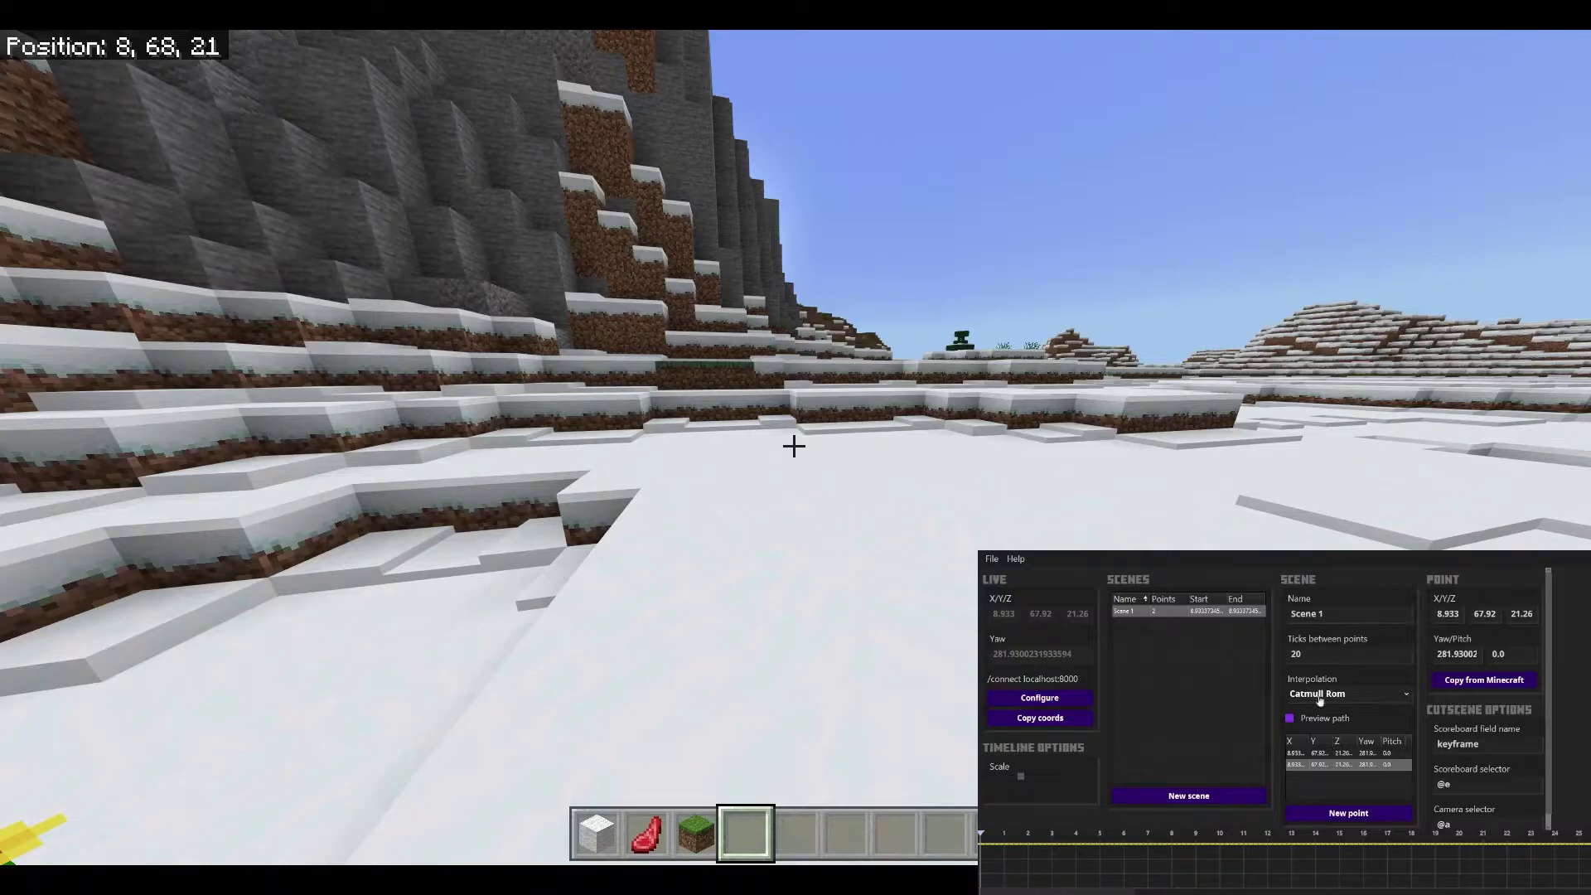
{"action": "left_click", "coordinate": [1315, 754]}
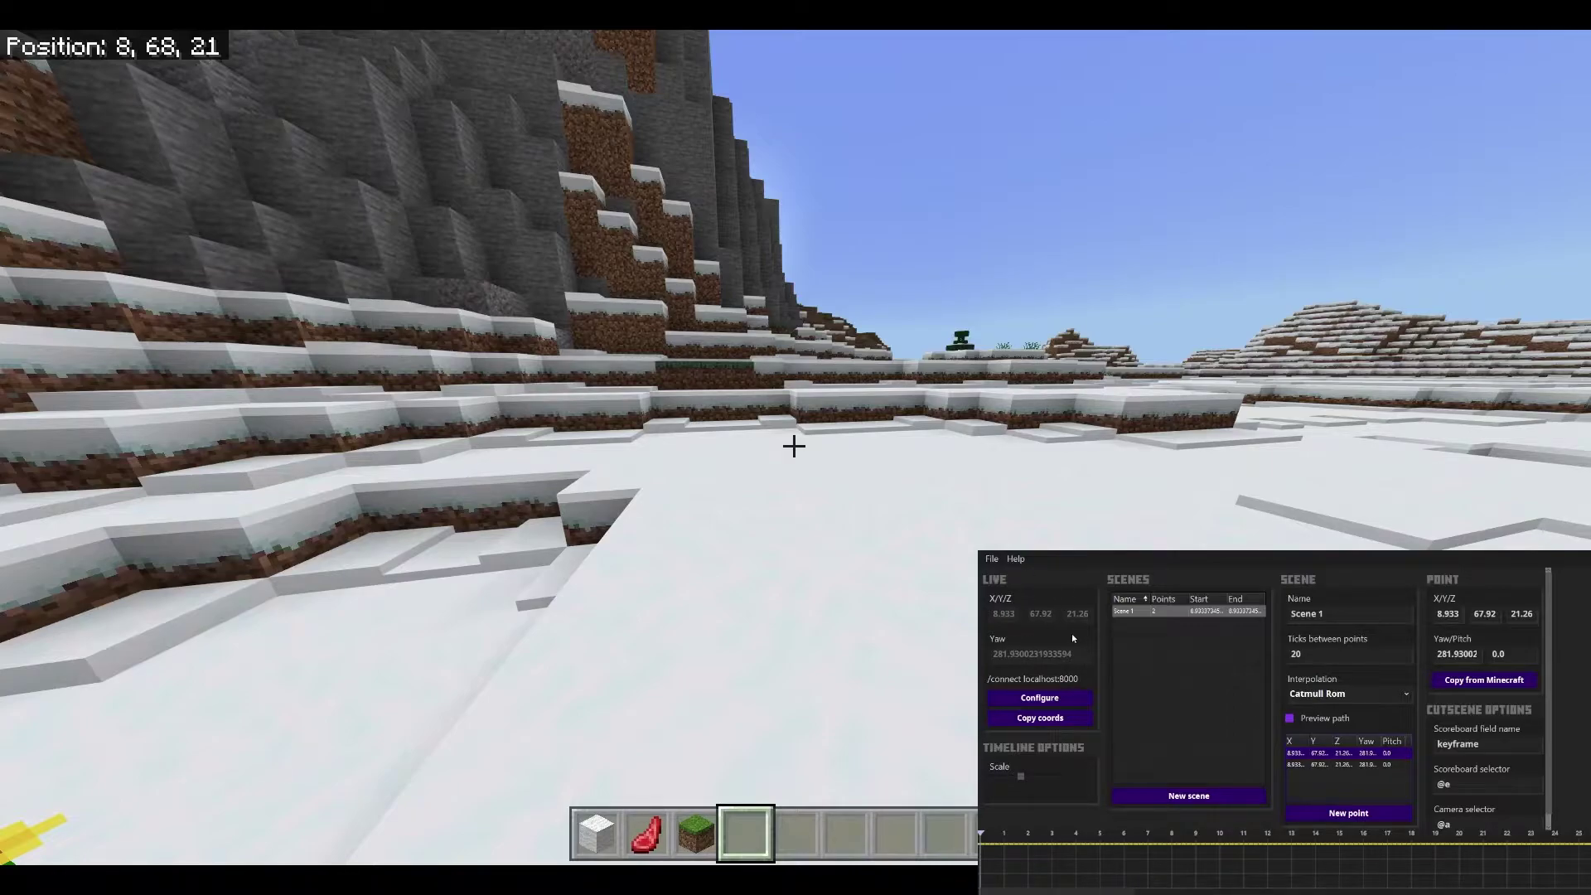
Step: Fly to about position 35, 81, 36 and copy that position from Minecraft into Scene 1's second point
{"action": "left_click", "coordinate": [1349, 764]}
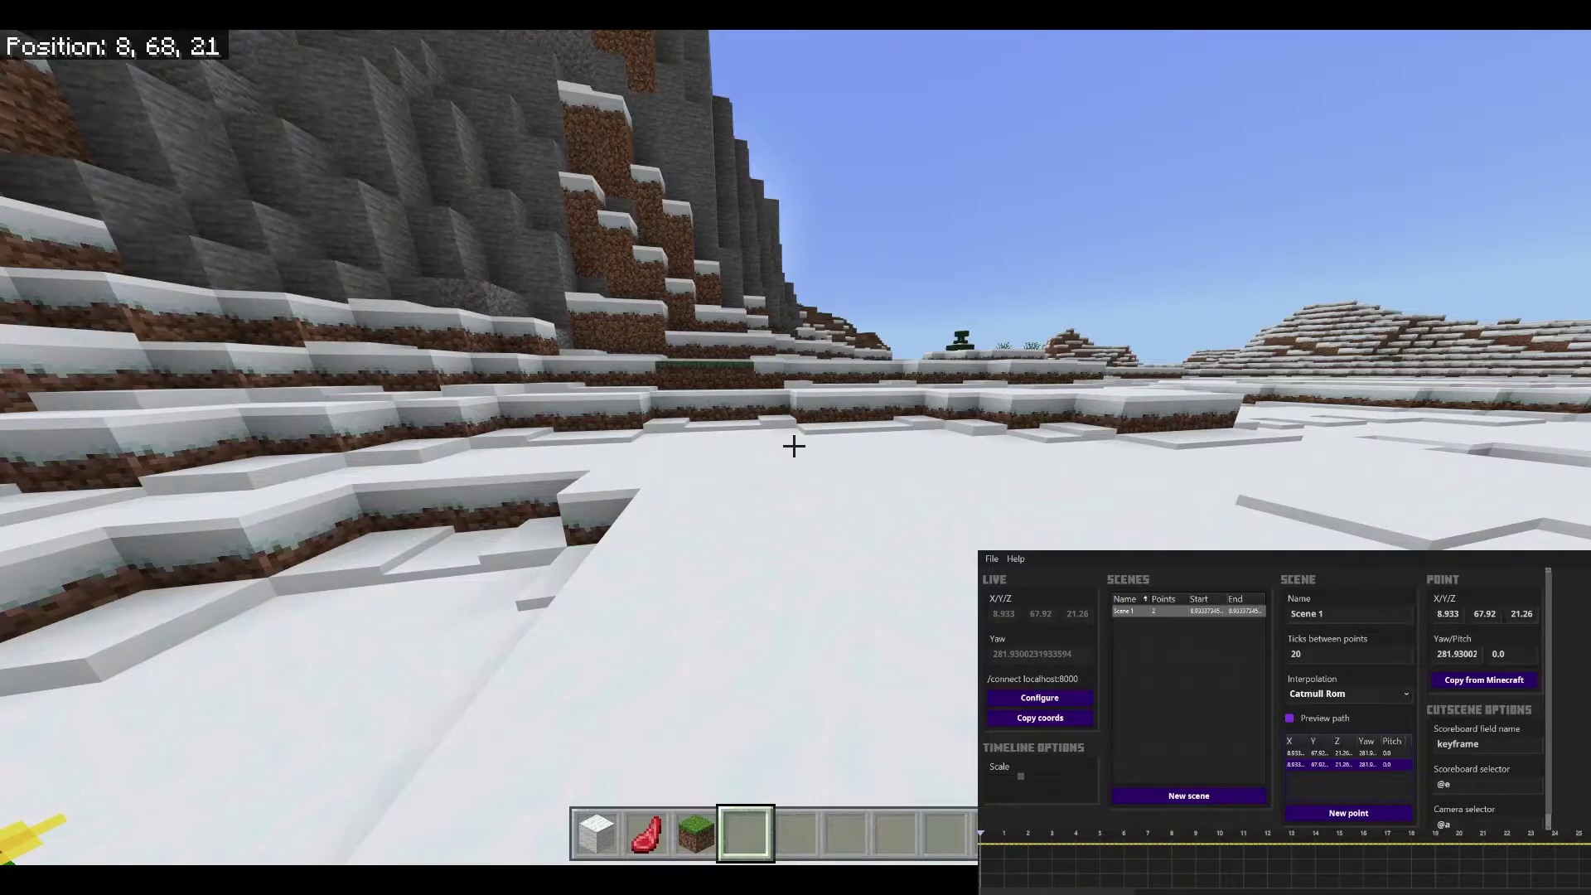
{"action": "left_click", "coordinate": [794, 446]}
{"action": "key", "text": "w"}
{"action": "key", "text": "d"}
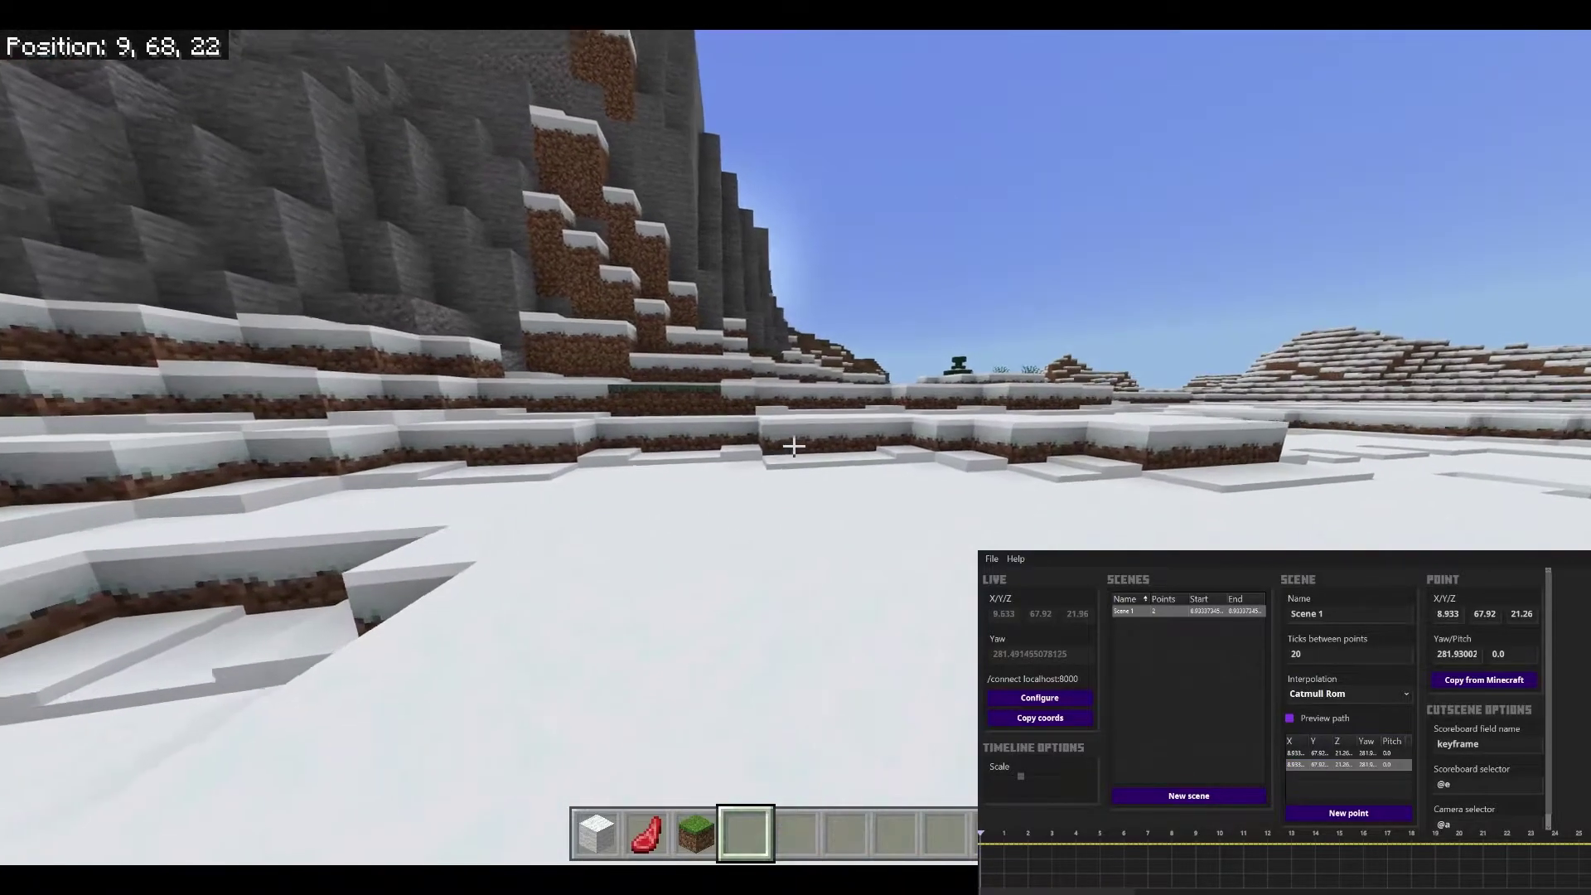
{"action": "key", "text": "space"}
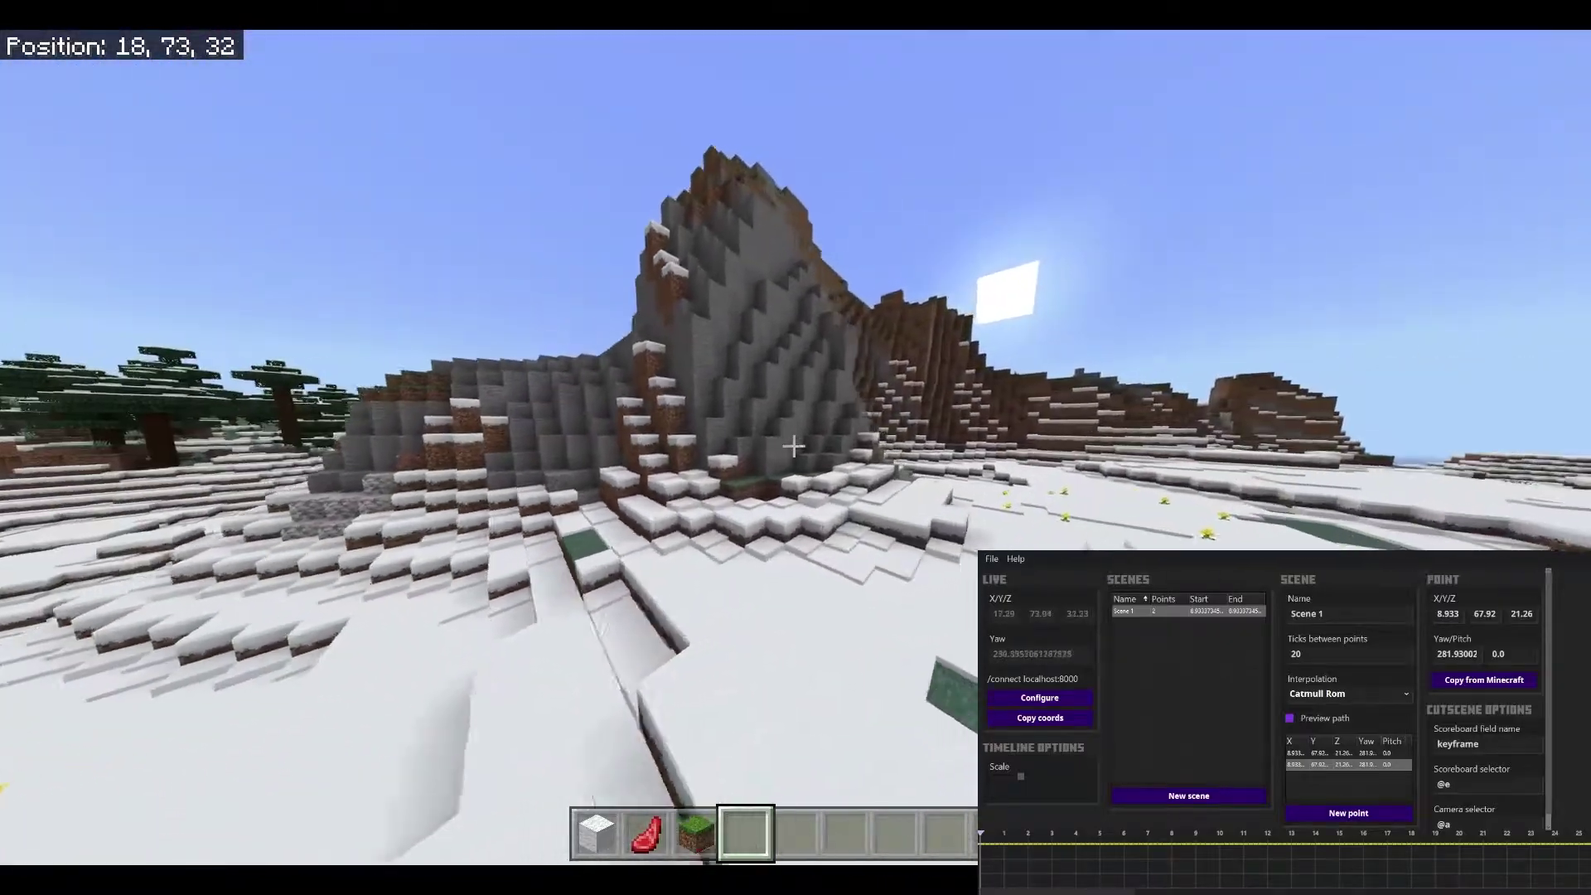
{"action": "key", "text": "space"}
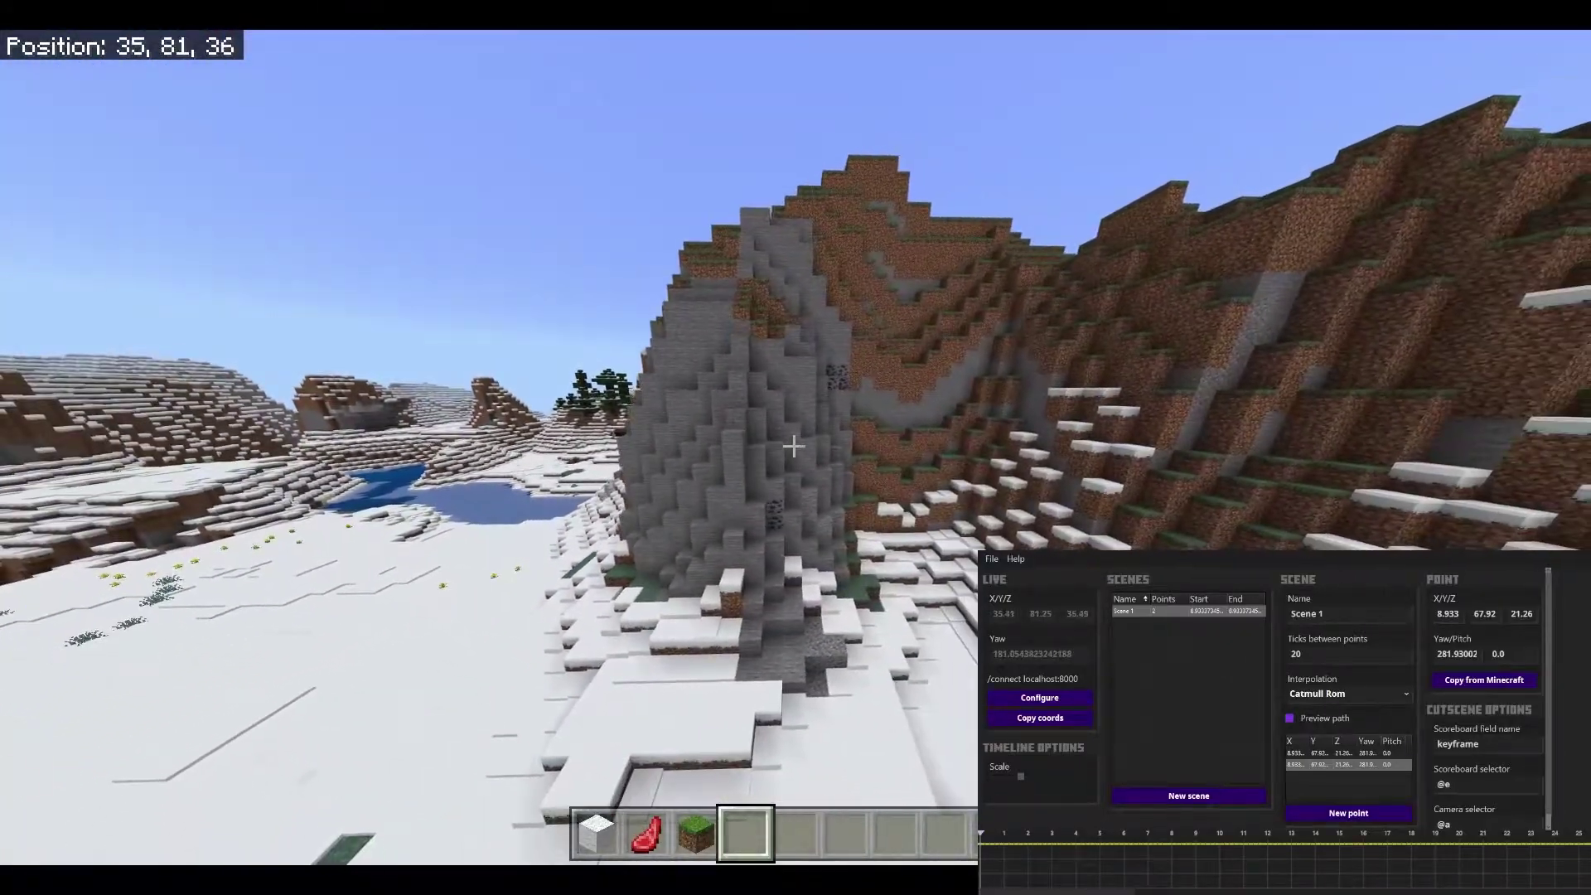
{"action": "key", "text": "alt+Tab"}
{"action": "left_click", "coordinate": [1470, 681]}
{"action": "left_click", "coordinate": [1256, 661]}
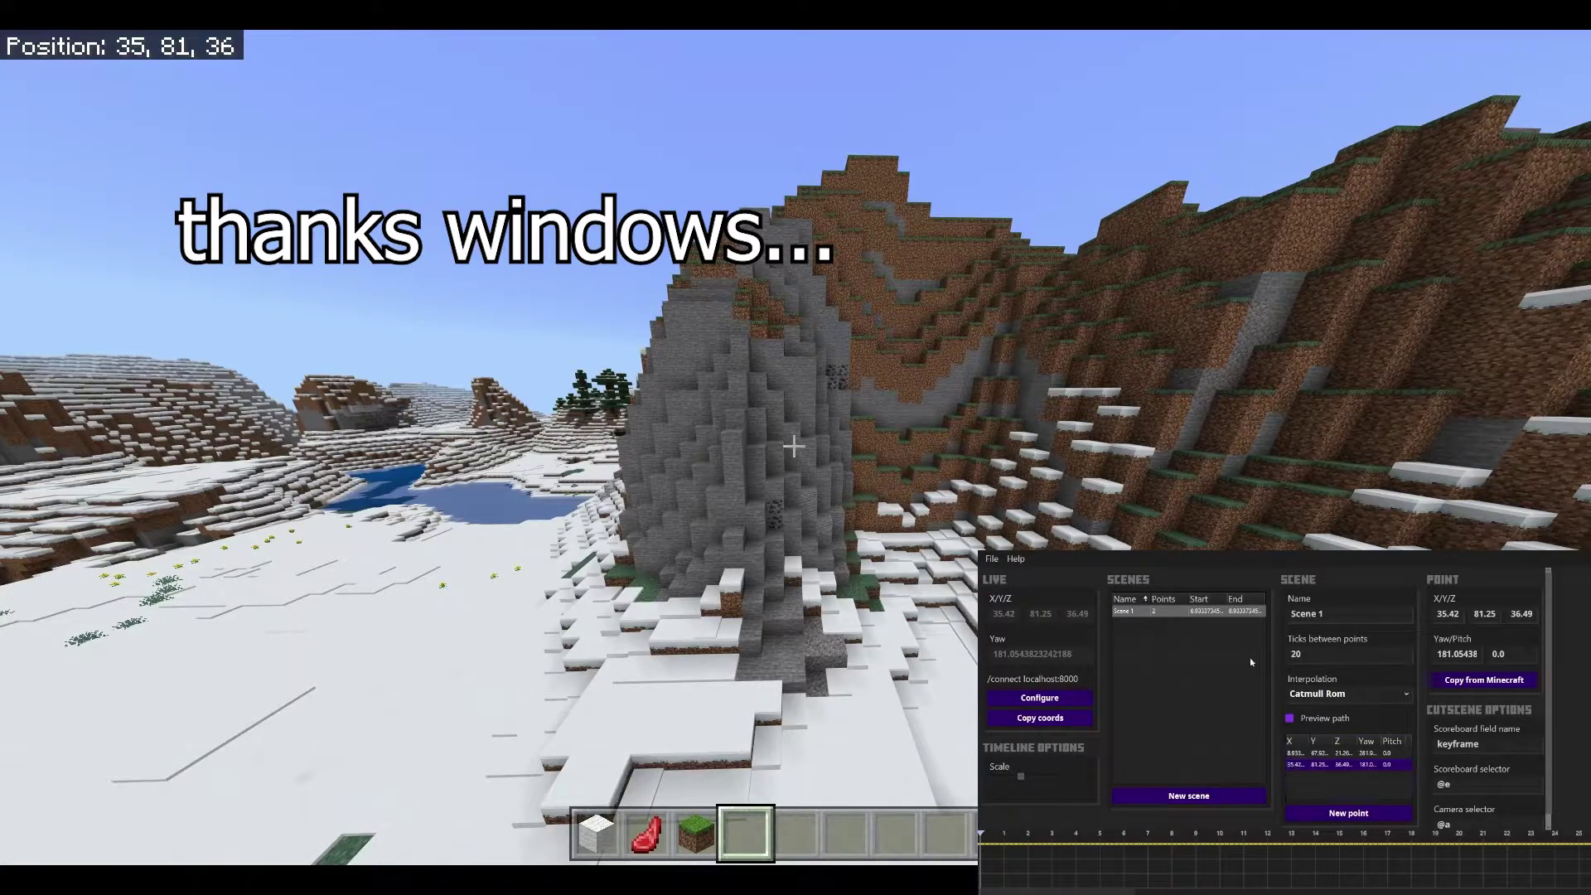
Step: Place Scene 1 at the start of the timeline and set its ticks between points to 100
{"action": "left_click", "coordinate": [1177, 625]}
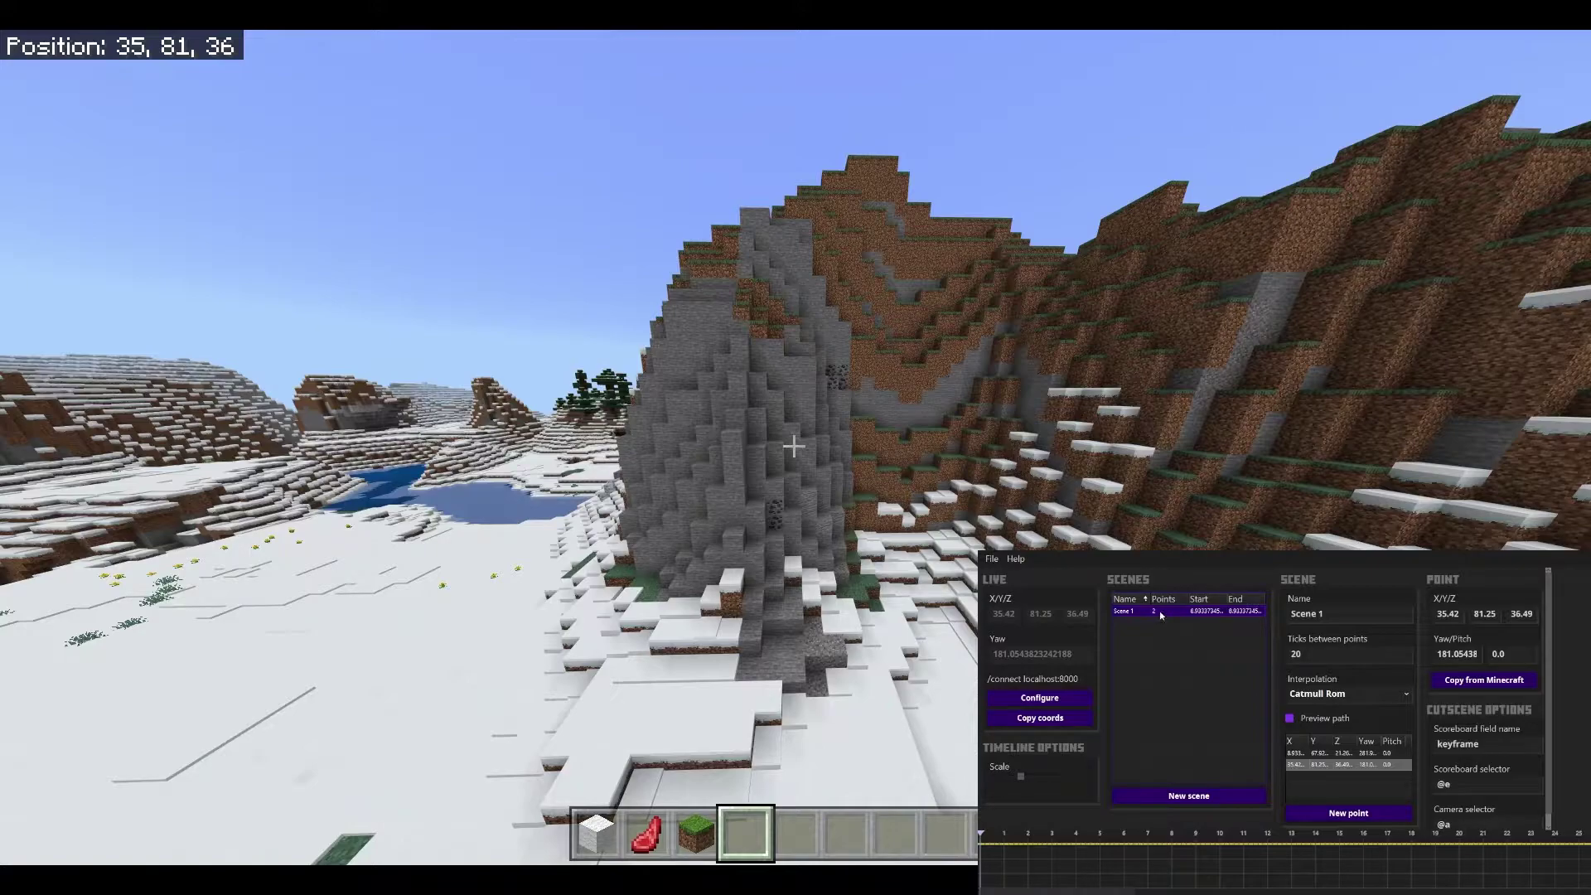
{"action": "left_click_drag", "start_coordinate": [1126, 611], "coordinate": [1018, 856]}
{"action": "mouse_move", "coordinate": [981, 835]}
{"action": "left_mouse_down"}
{"action": "mouse_move", "coordinate": [1011, 834]}
{"action": "mouse_move", "coordinate": [981, 834]}
{"action": "left_mouse_up"}
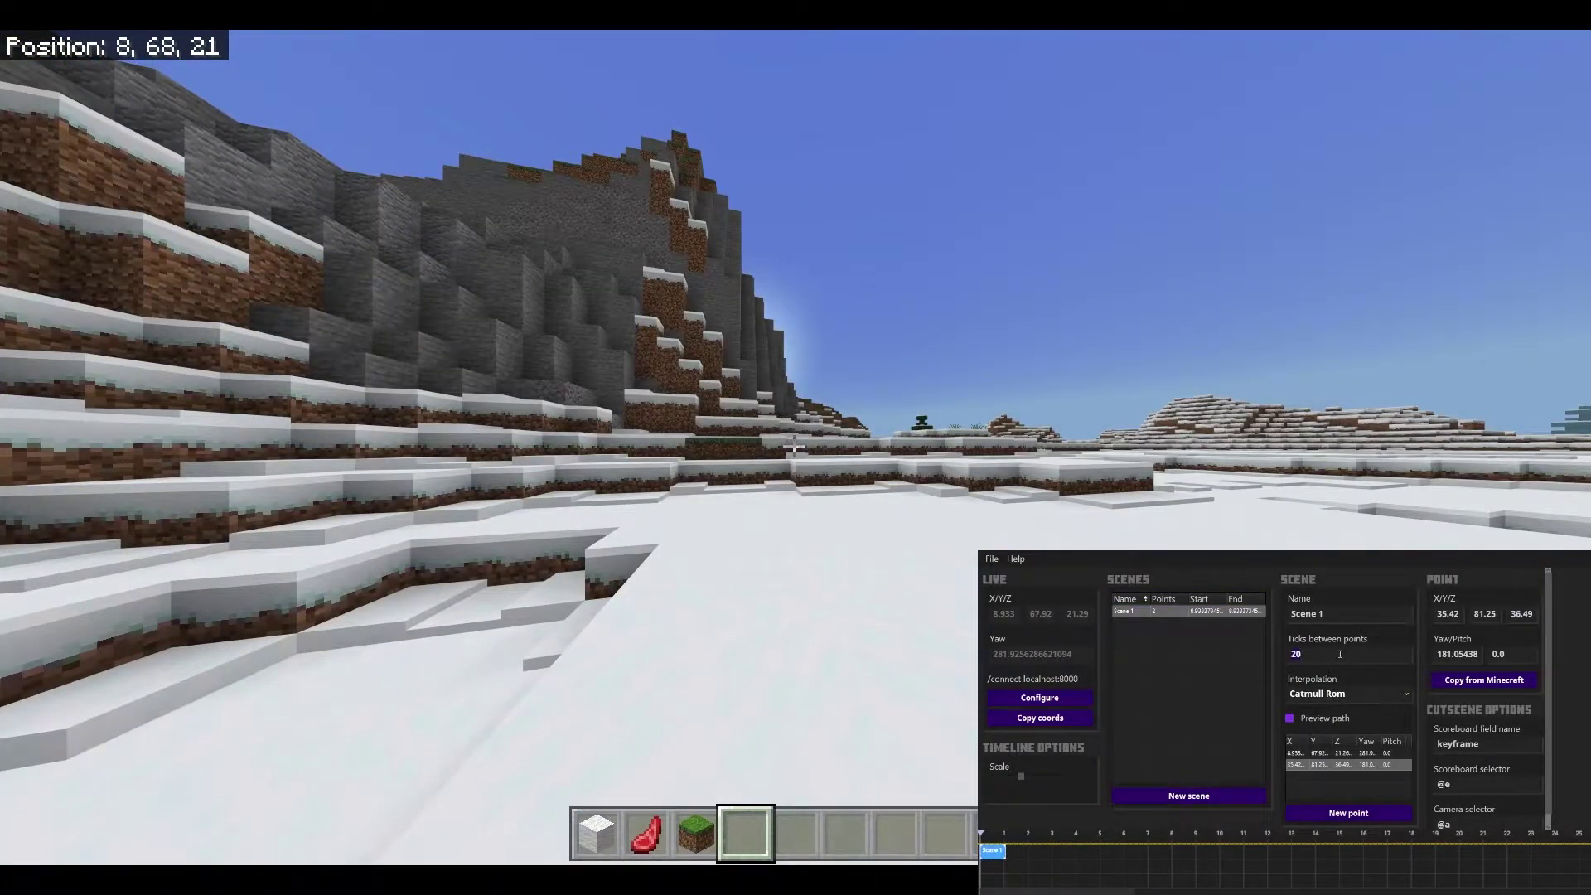
{"action": "type", "text": "100"}
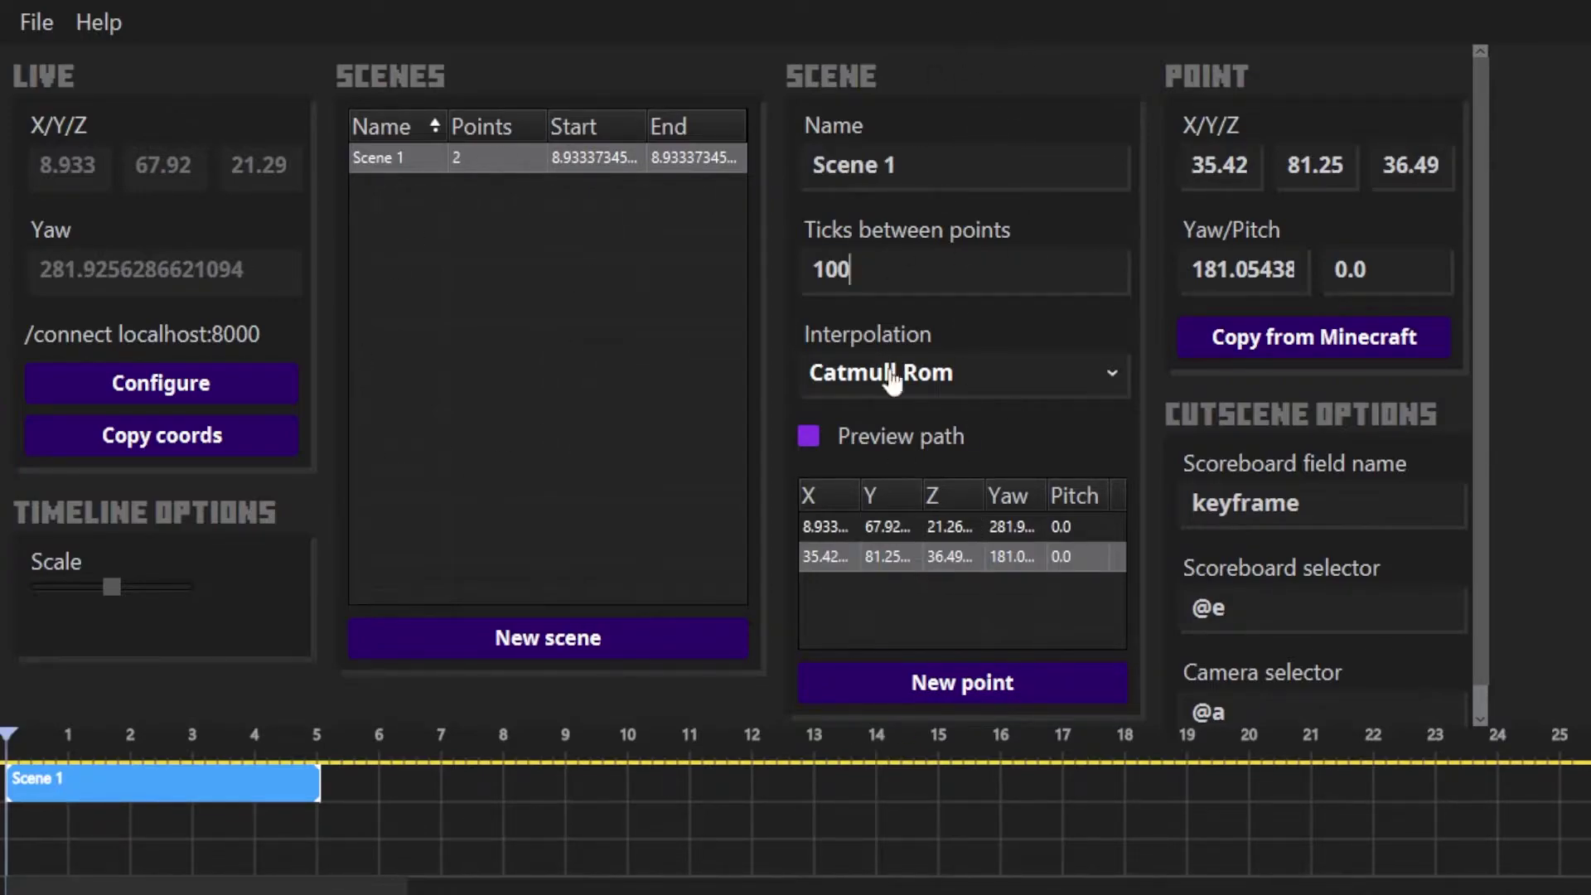
Step: Review Scene 1's two points and the cutscene options for scoreboard field name, scoreboard selector and camera selector
{"action": "left_click", "coordinate": [991, 527]}
{"action": "left_click", "coordinate": [988, 556]}
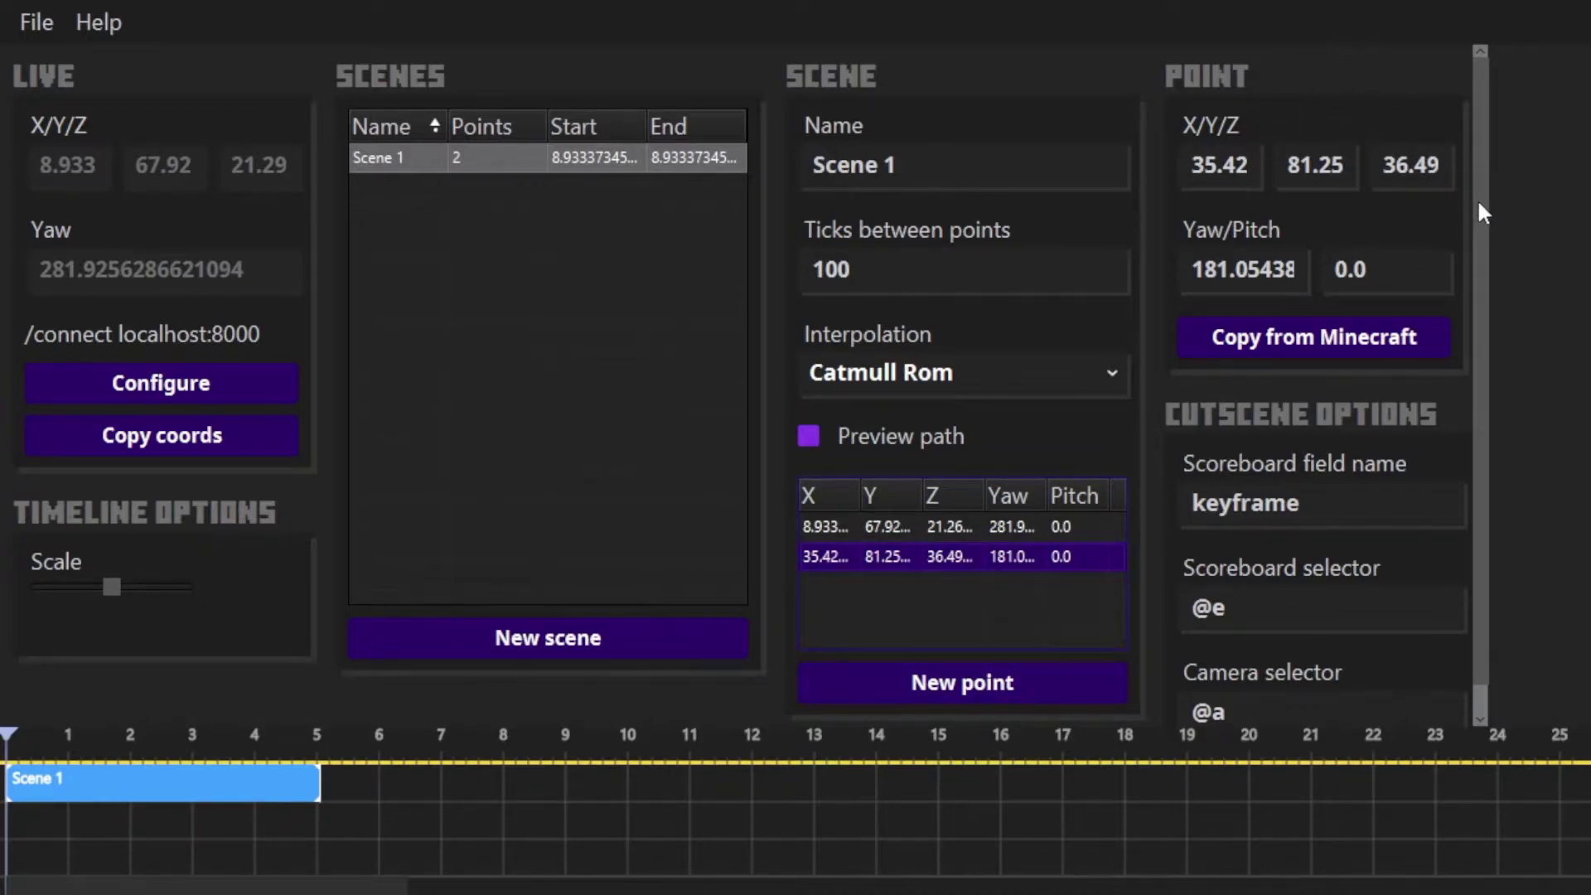
{"action": "scroll", "coordinate": [1482, 249], "scroll_direction": "down", "scroll_amount": 1}
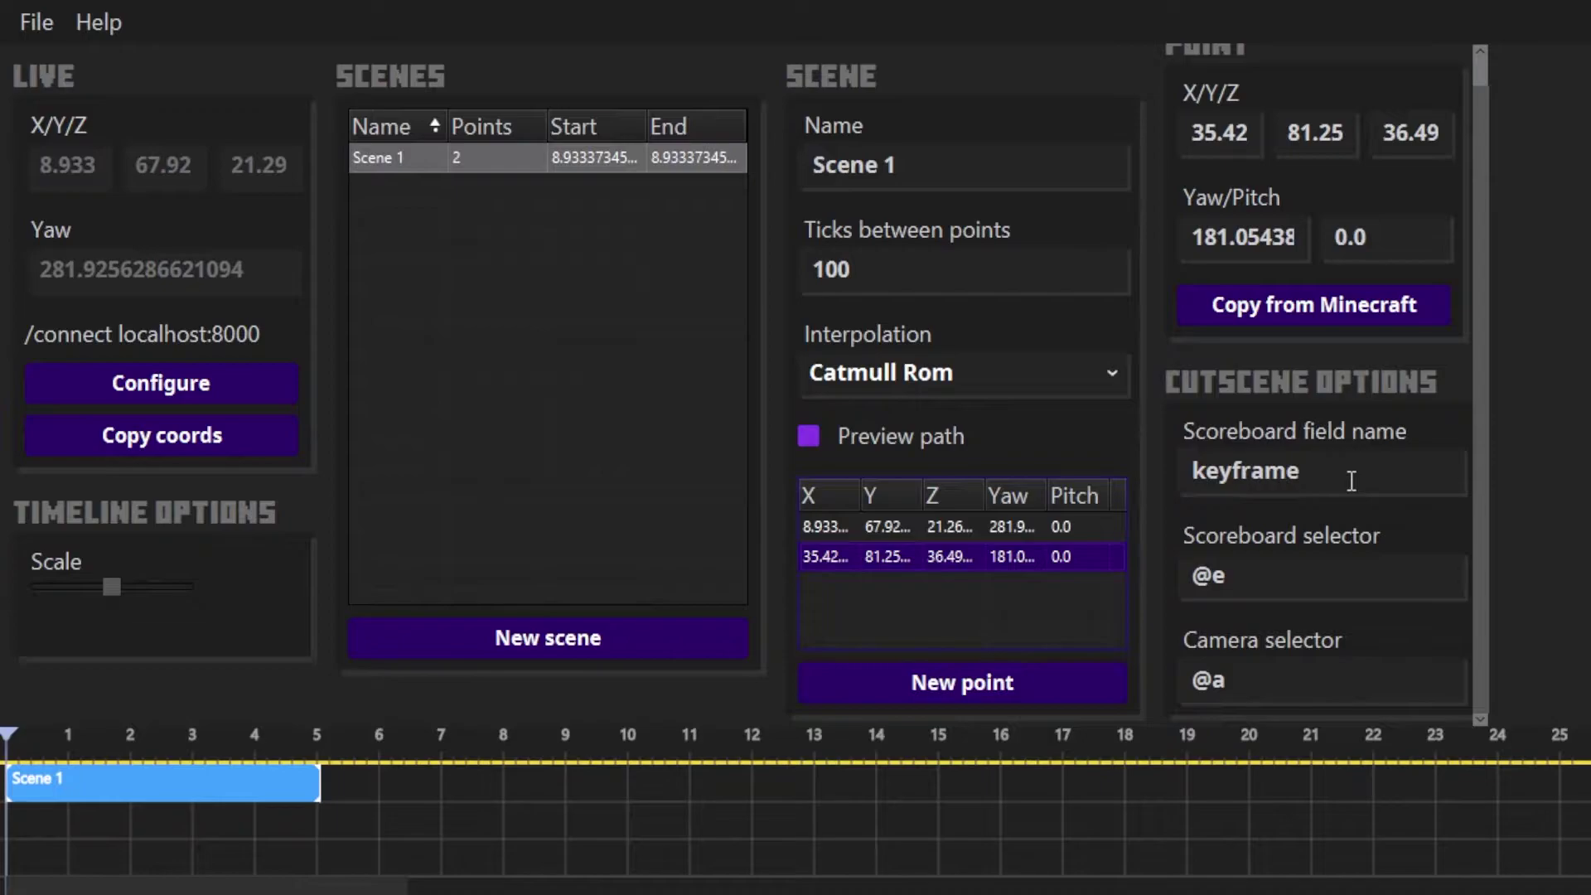
{"action": "left_click_drag", "start_coordinate": [1351, 481], "coordinate": [1189, 472]}
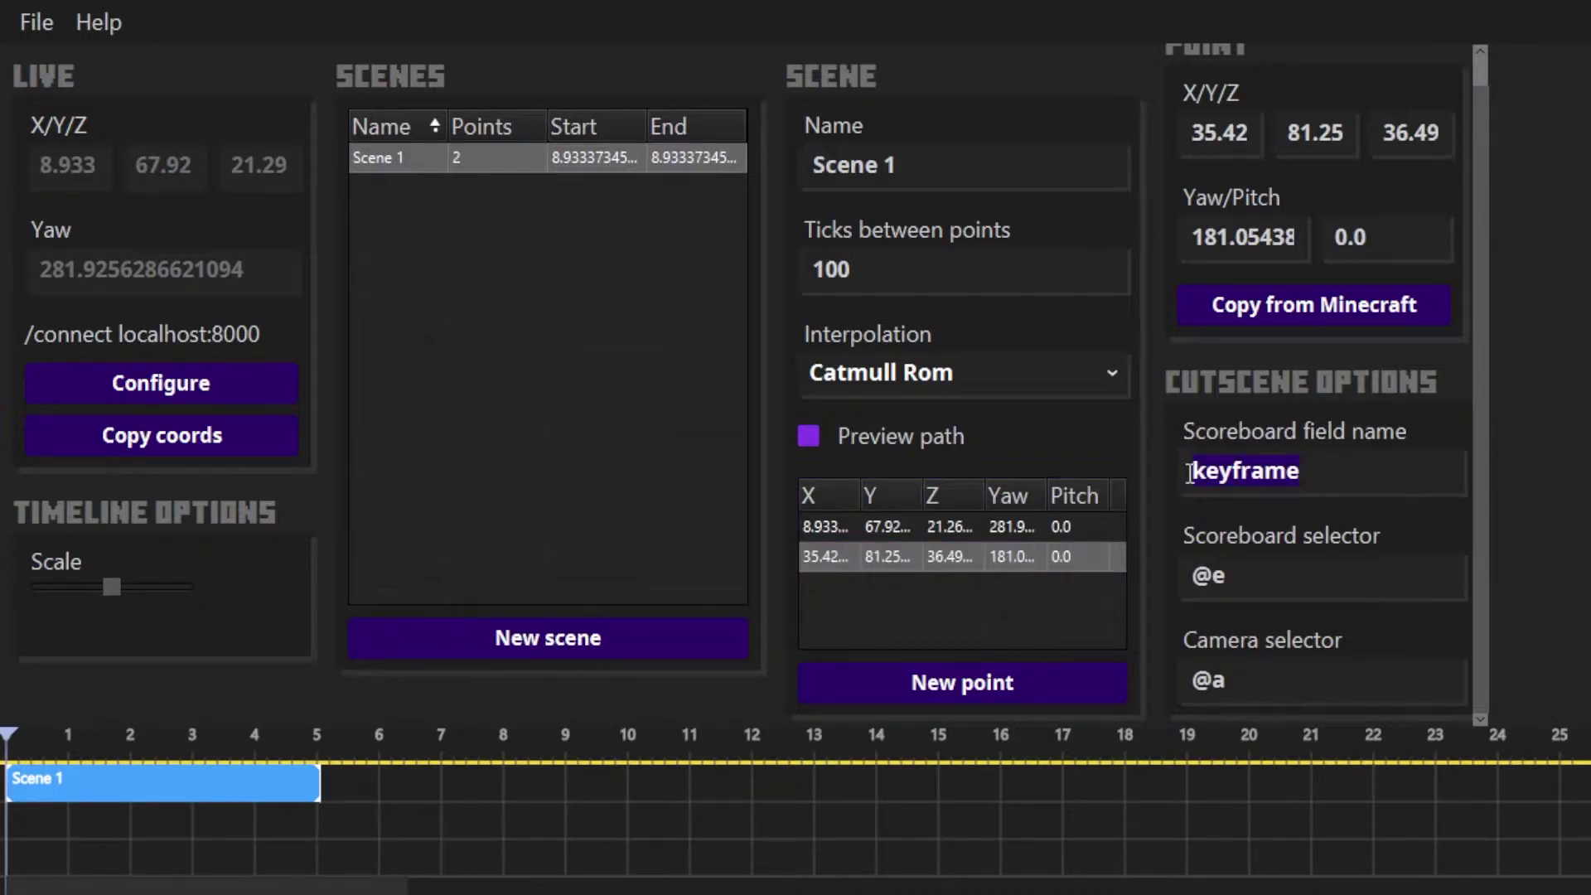
{"action": "left_click", "coordinate": [1363, 473]}
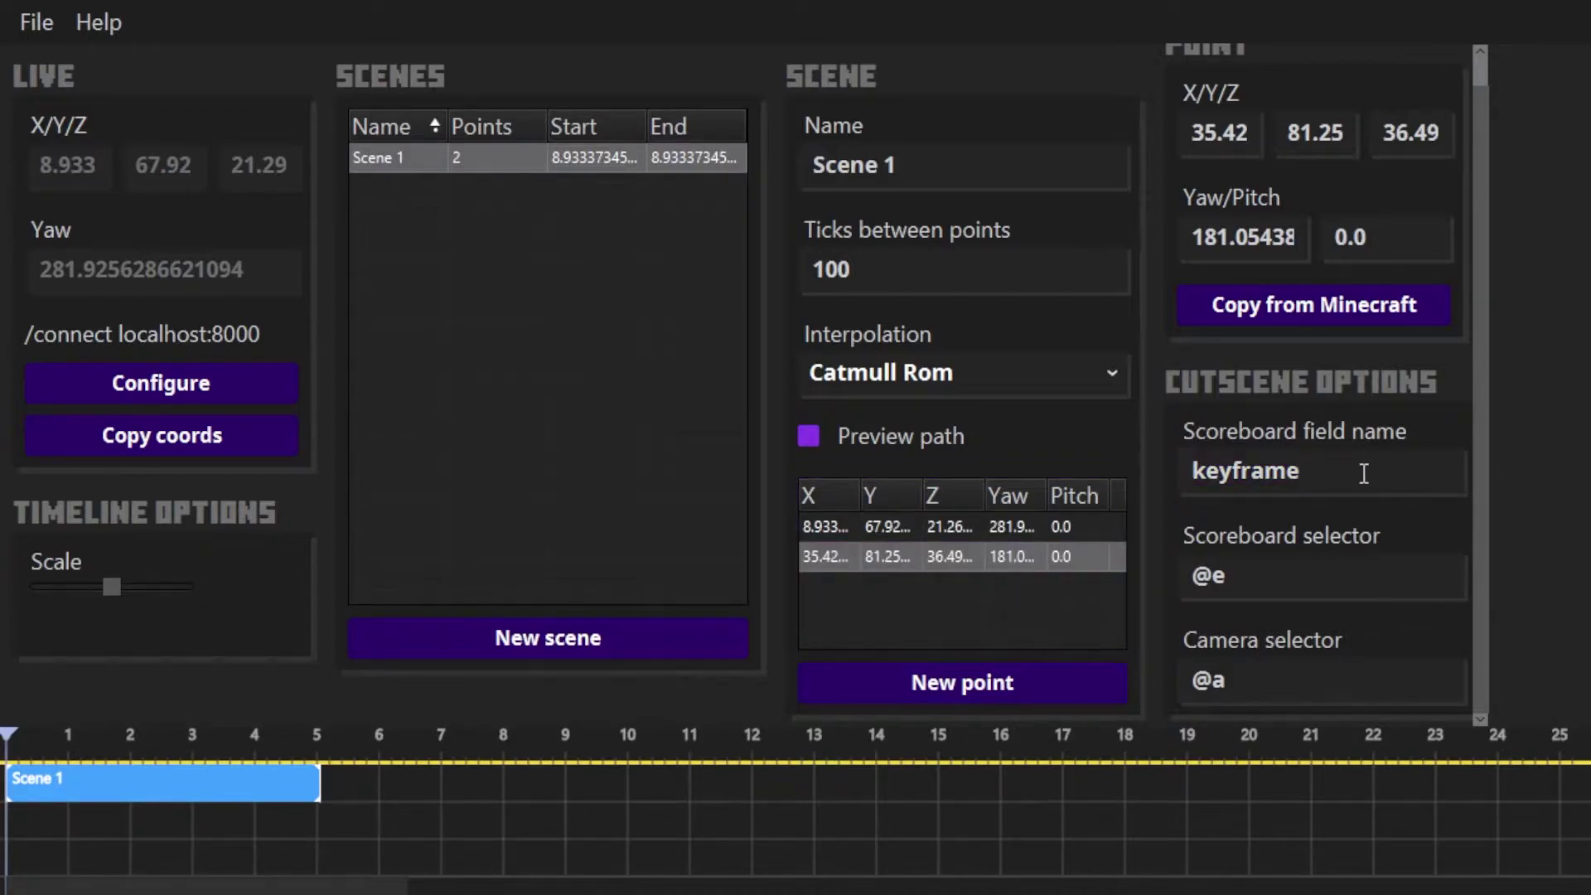
{"action": "left_click_drag", "start_coordinate": [1303, 471], "coordinate": [1164, 472]}
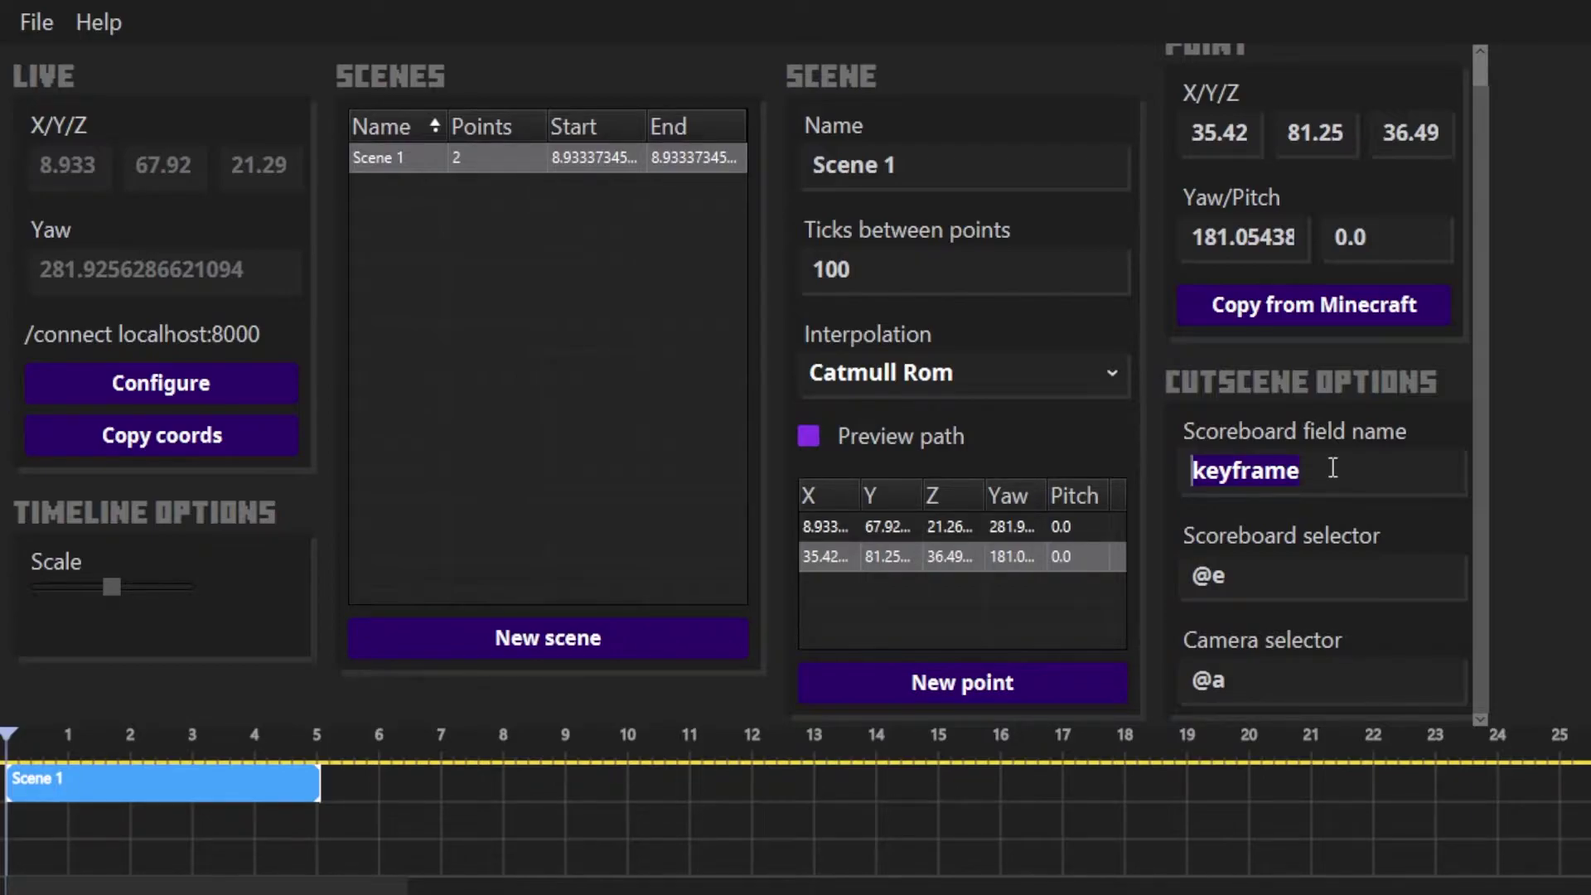
{"action": "left_click_drag", "start_coordinate": [1333, 468], "coordinate": [1172, 466]}
{"action": "left_click", "coordinate": [1339, 471]}
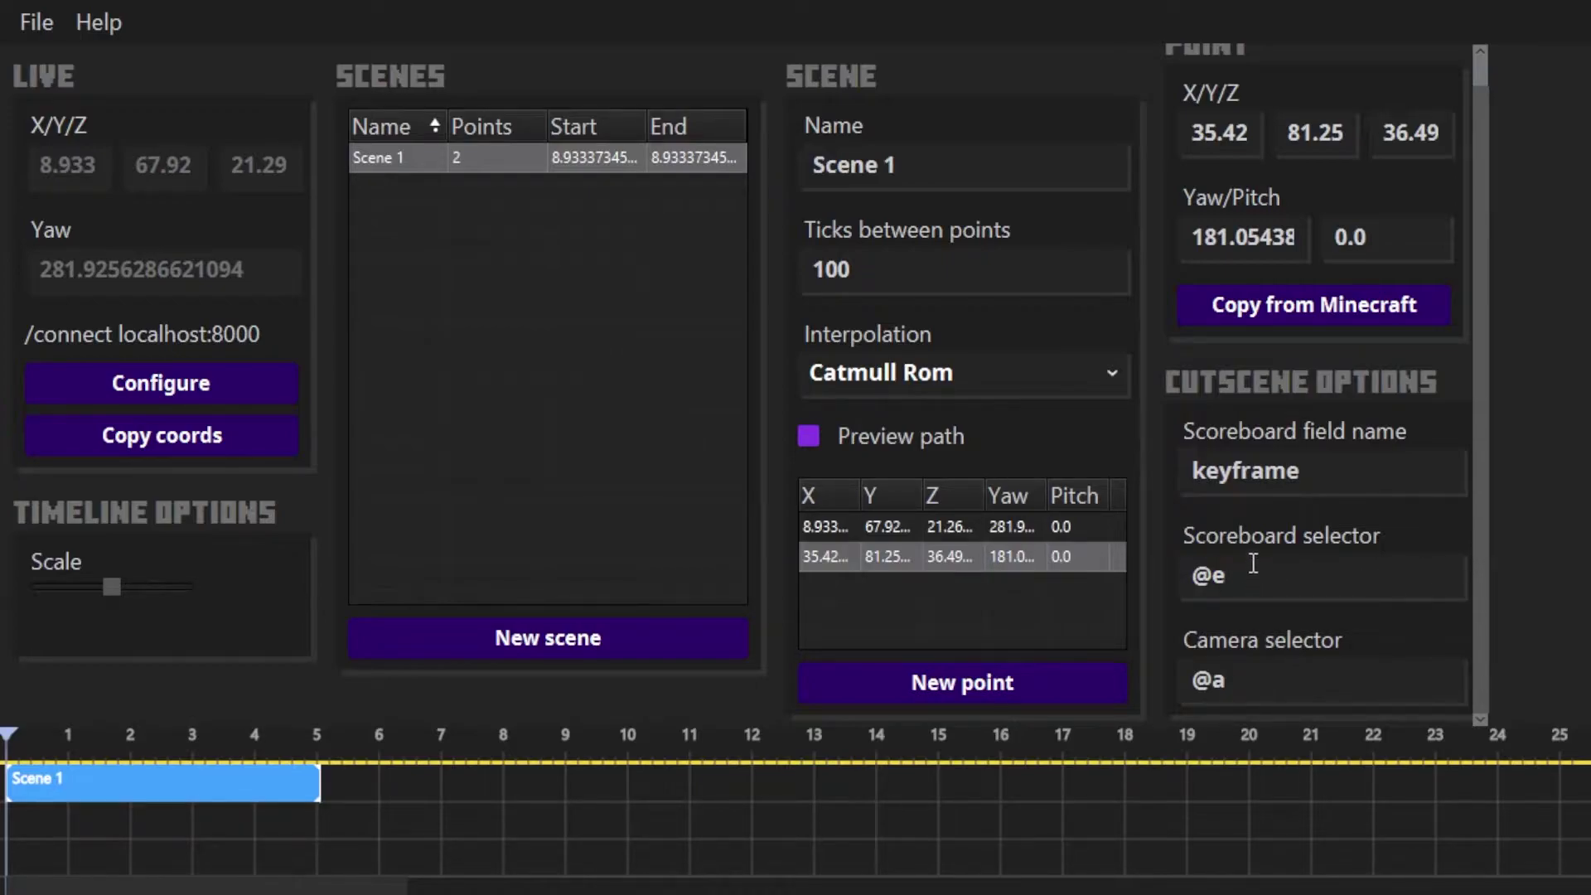
{"action": "left_click_drag", "start_coordinate": [1338, 471], "coordinate": [1181, 471]}
{"action": "left_click", "coordinate": [1335, 470]}
{"action": "left_click_drag", "start_coordinate": [1334, 470], "coordinate": [1194, 470]}
{"action": "left_click", "coordinate": [1338, 471]}
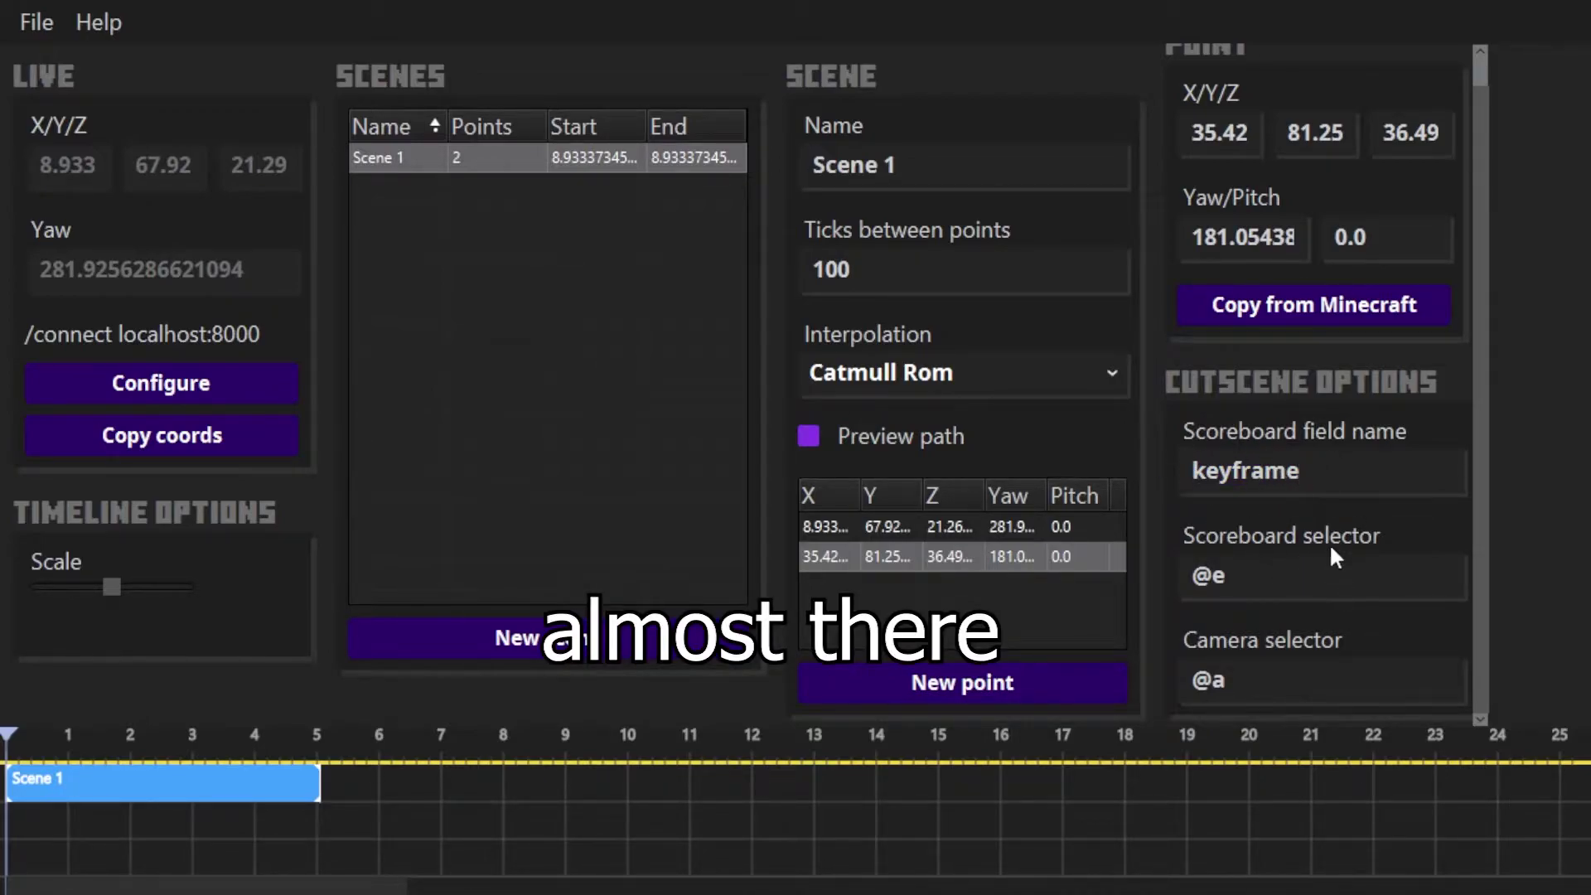
{"action": "left_click_drag", "start_coordinate": [1306, 682], "coordinate": [1165, 682]}
{"action": "left_click", "coordinate": [1278, 682]}
{"action": "left_click_drag", "start_coordinate": [1279, 682], "coordinate": [1188, 682]}
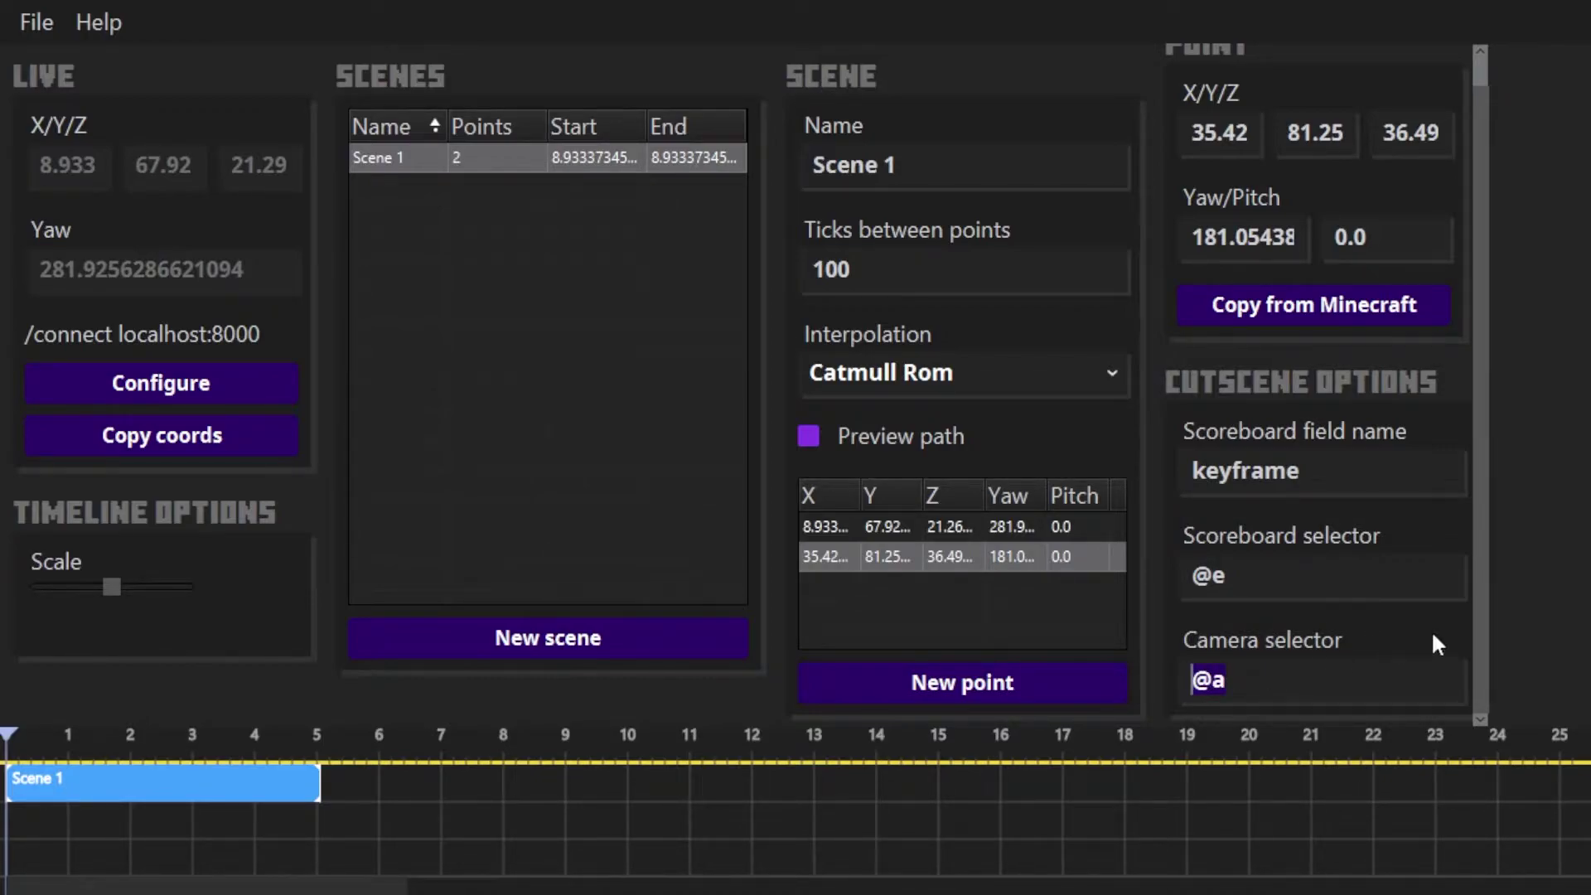
{"action": "scroll", "coordinate": [1484, 608], "scroll_direction": "up", "scroll_amount": 2}
{"action": "left_click", "coordinate": [1322, 711]}
{"action": "left_click", "coordinate": [1343, 508]}
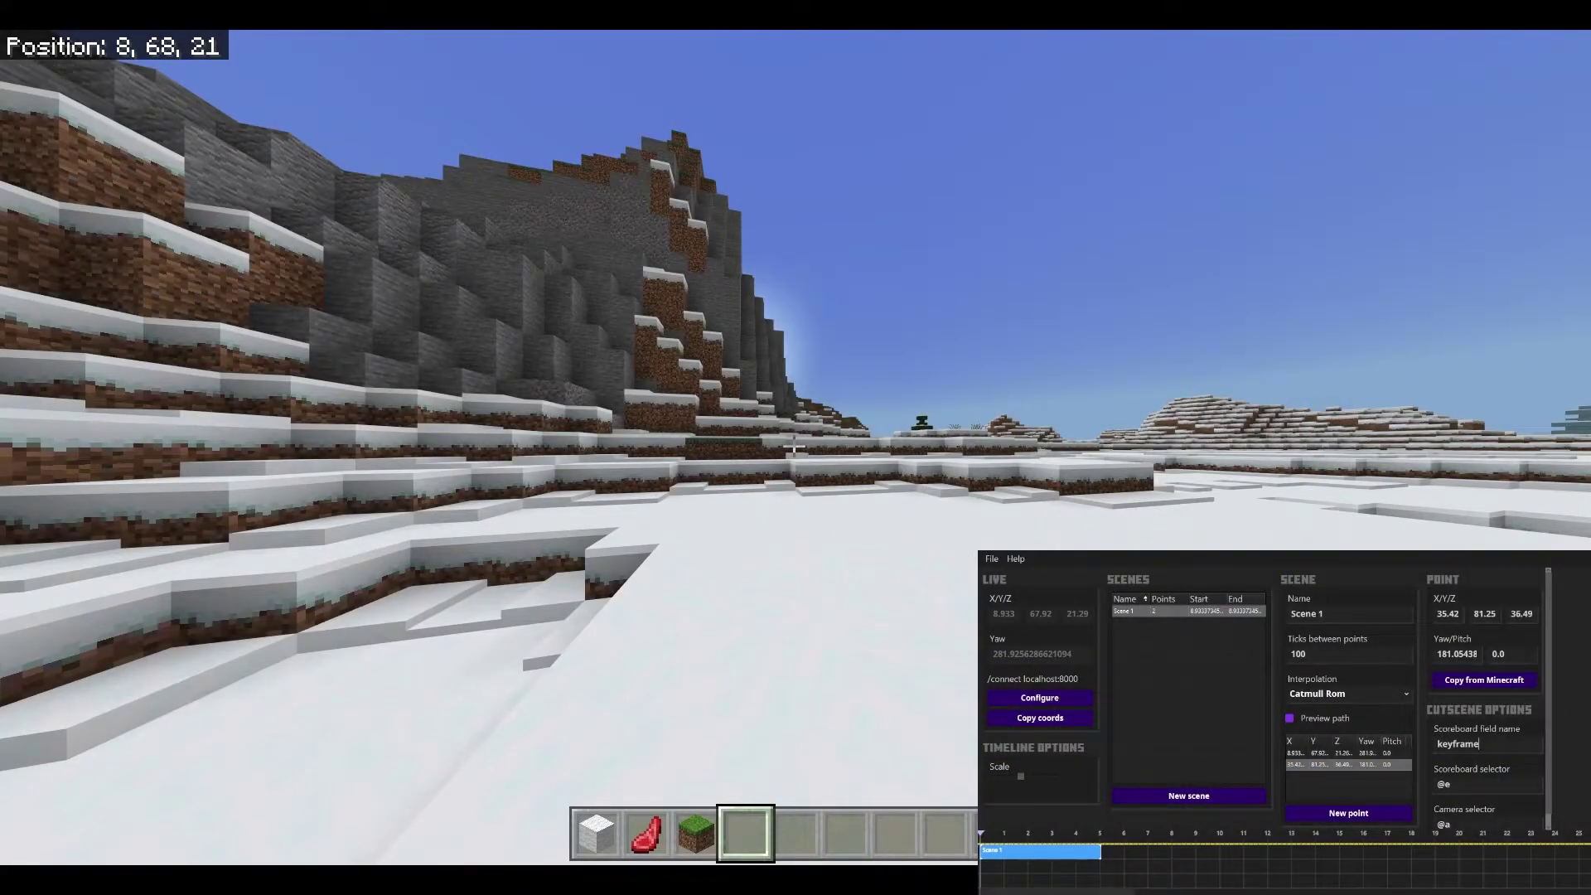
Step: Fly to about position 50, 106, 7 and add a third point to Scene 1 with the coordinates copied from Minecraft
{"action": "left_click", "coordinate": [1099, 837]}
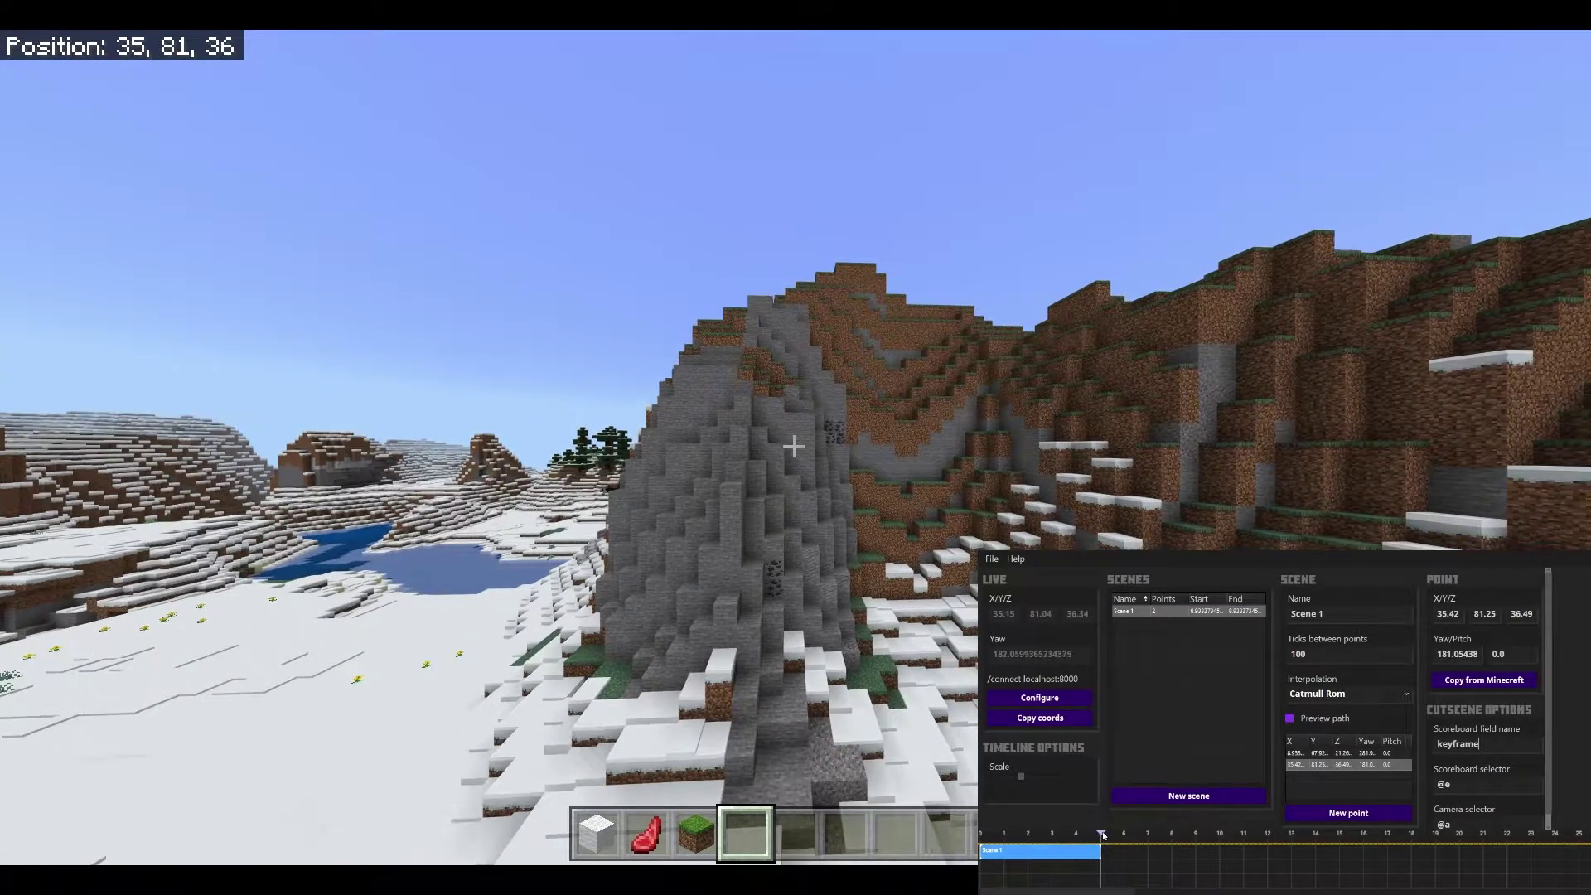
{"action": "left_click", "coordinate": [794, 446]}
{"action": "key", "text": "w"}
{"action": "key", "text": "space"}
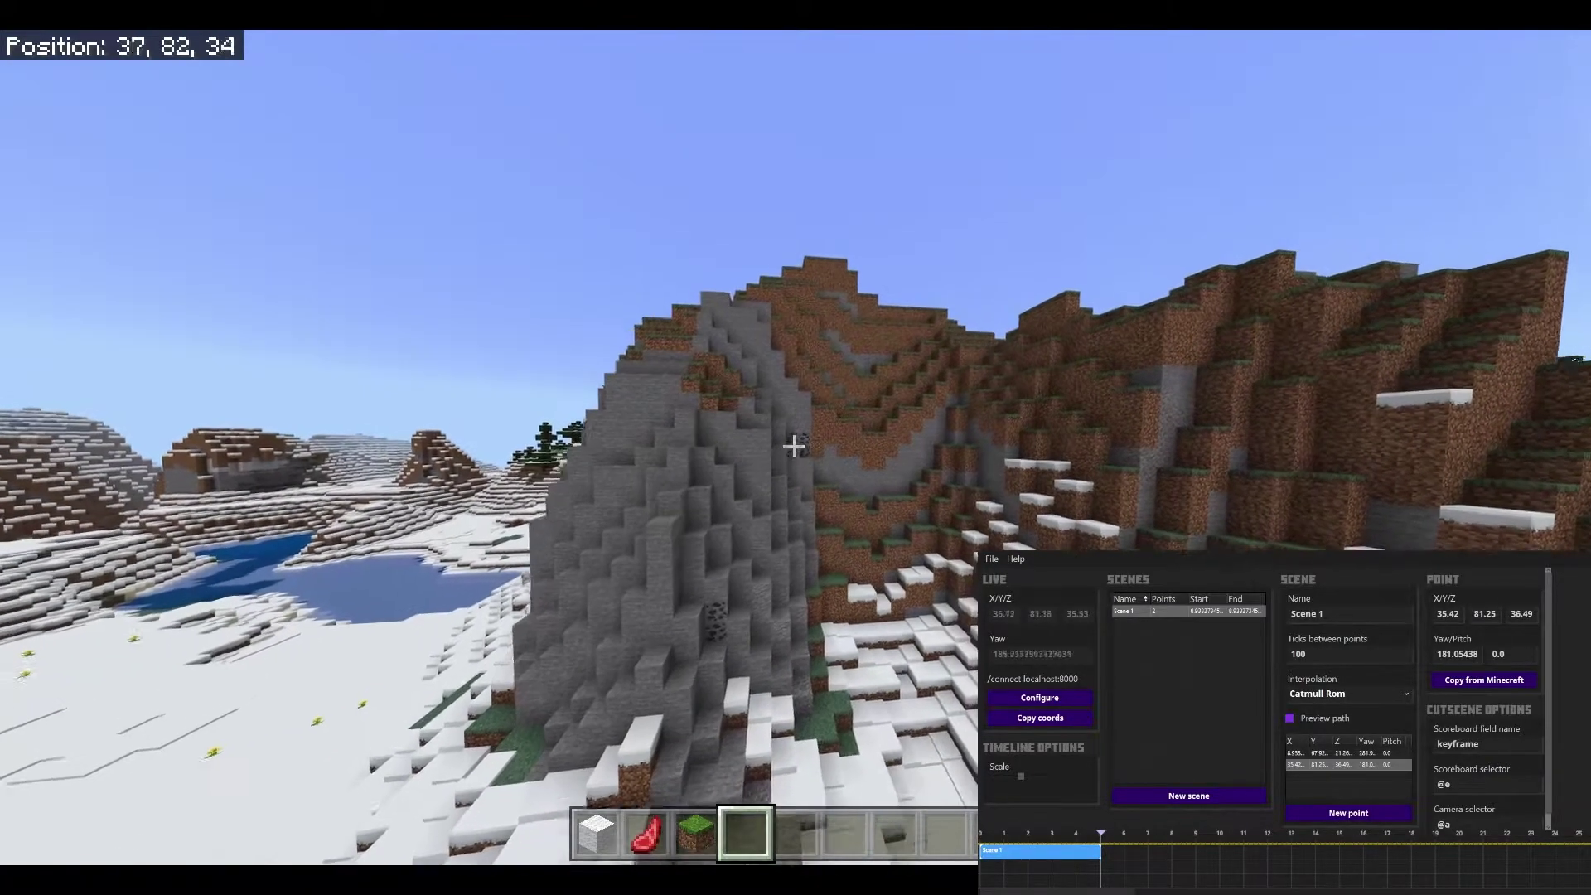
{"action": "key", "text": "w"}
{"action": "key", "text": "space"}
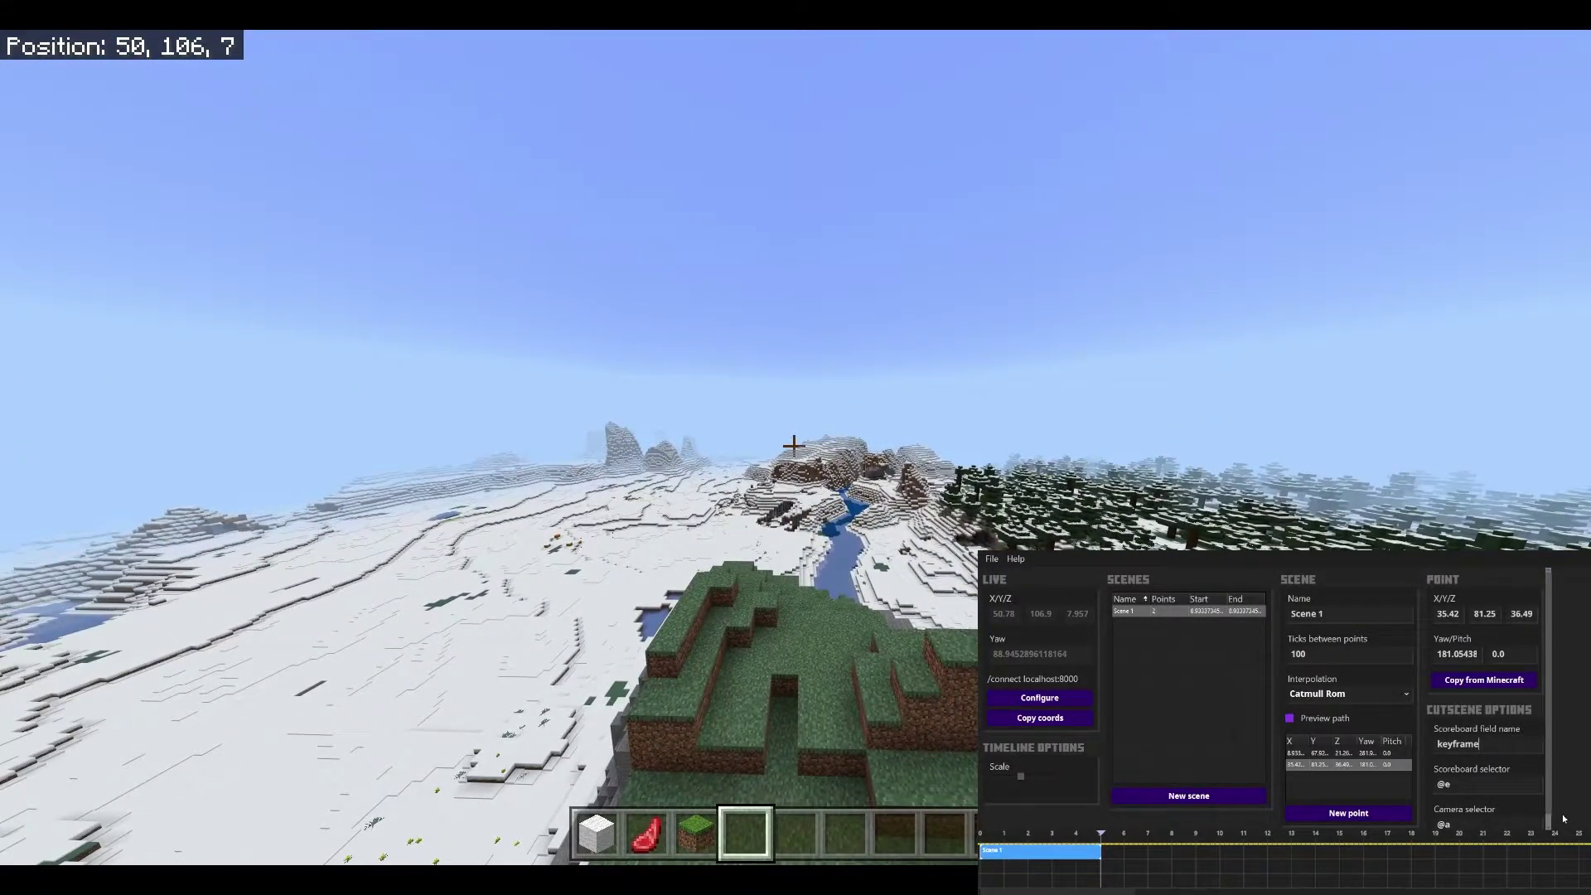
{"action": "left_click", "coordinate": [1325, 814]}
{"action": "left_click", "coordinate": [1480, 681]}
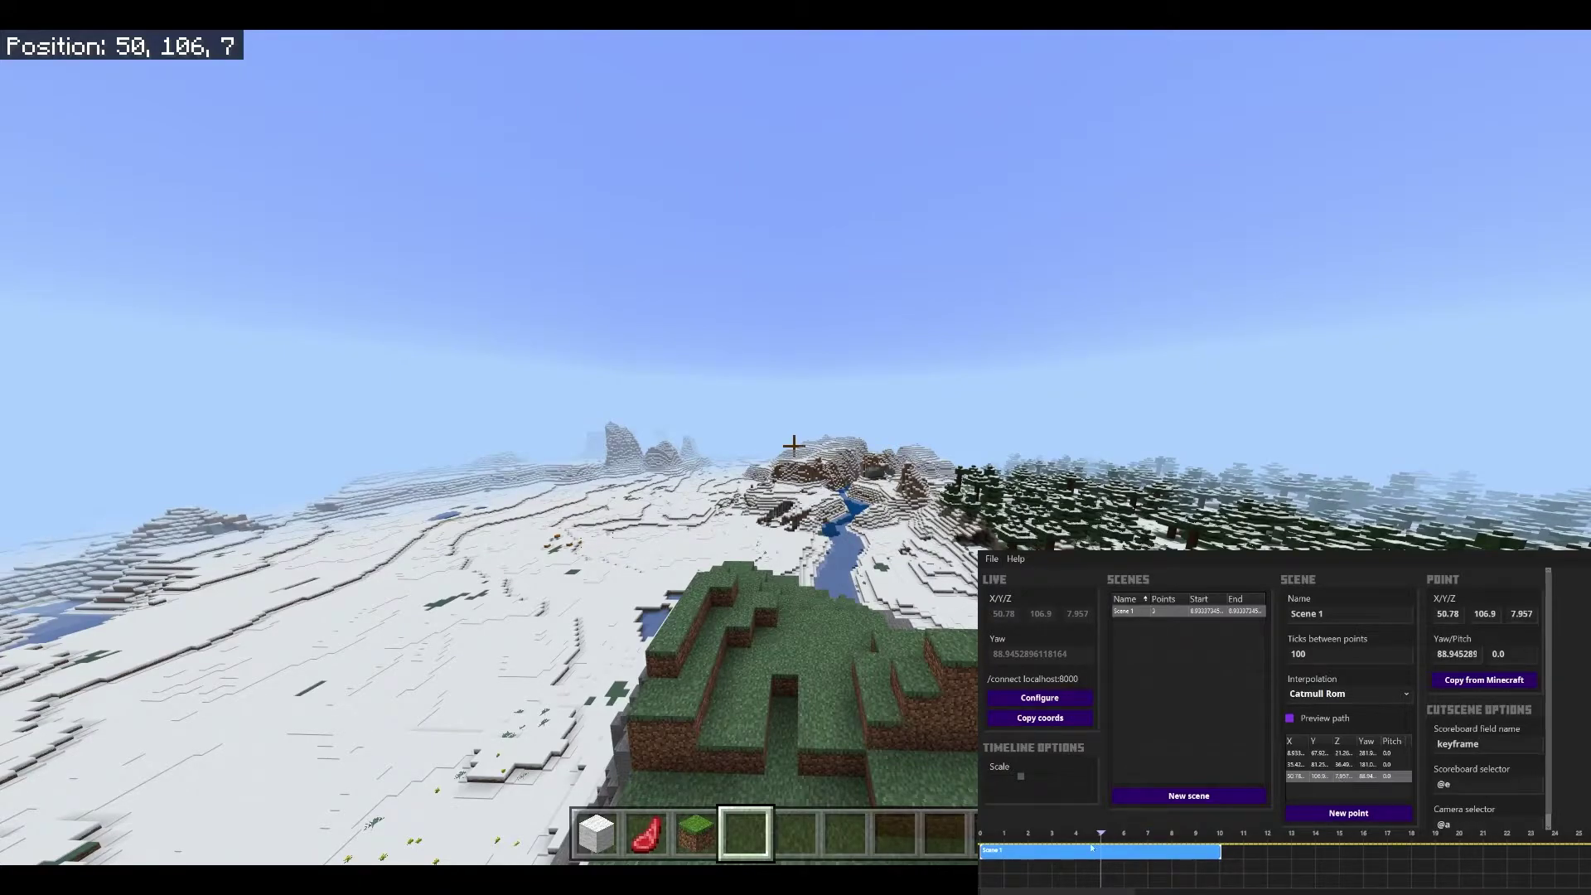
Step: Preview Scene 1 by scrubbing the timeline from the start to 10 seconds, and inspect its previewed path by flying around it in the world
{"action": "left_click_drag", "start_coordinate": [992, 837], "coordinate": [1223, 840]}
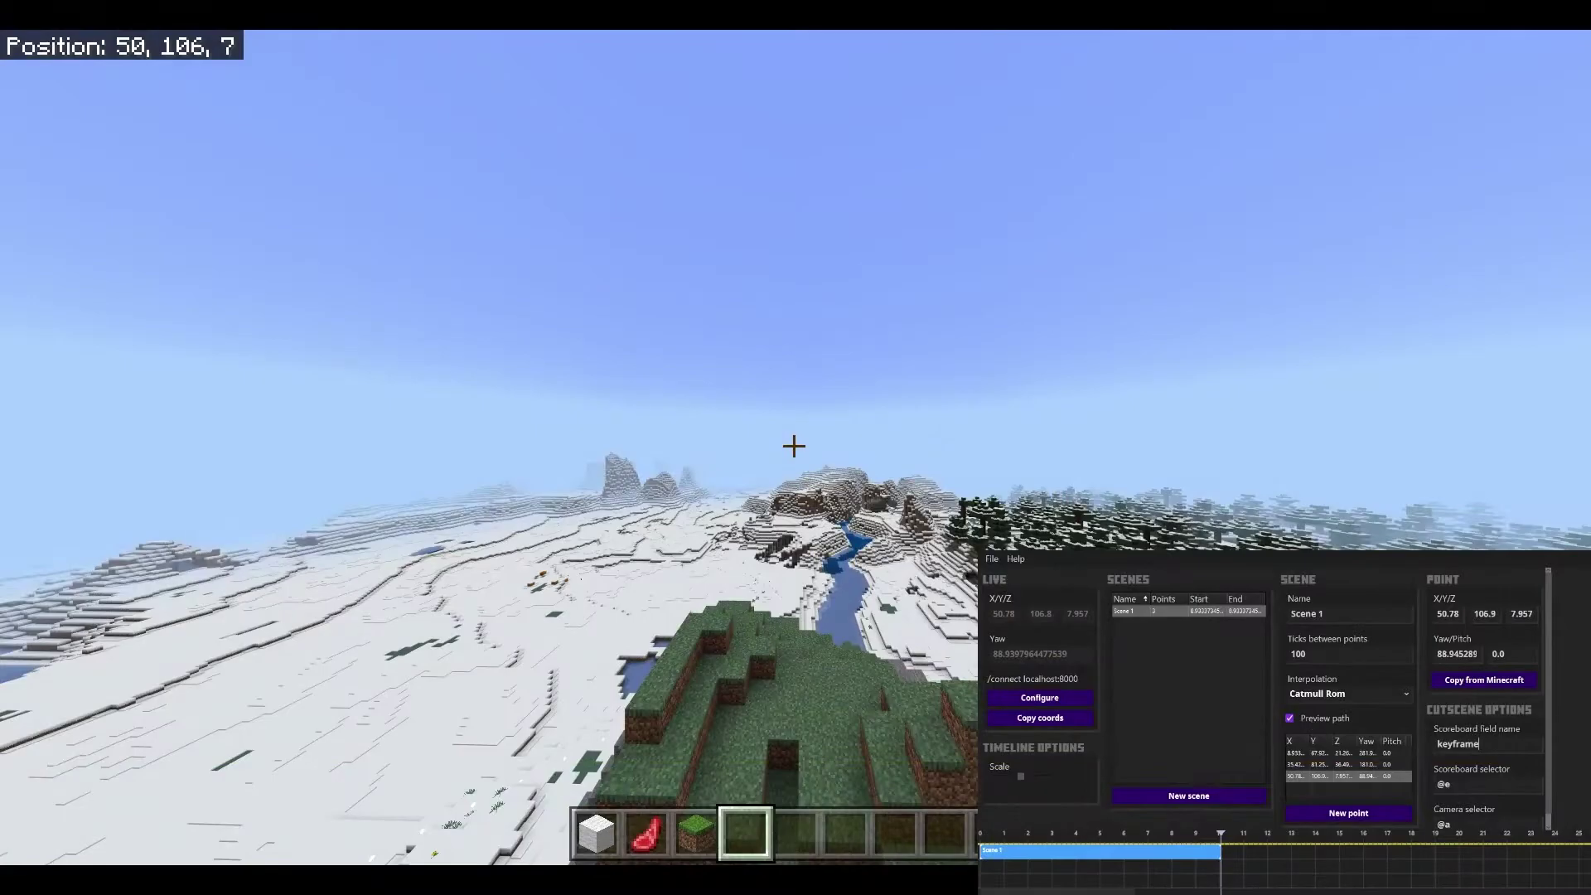
{"action": "left_click", "coordinate": [794, 446]}
{"action": "key", "text": "w"}
{"action": "key", "text": "a"}
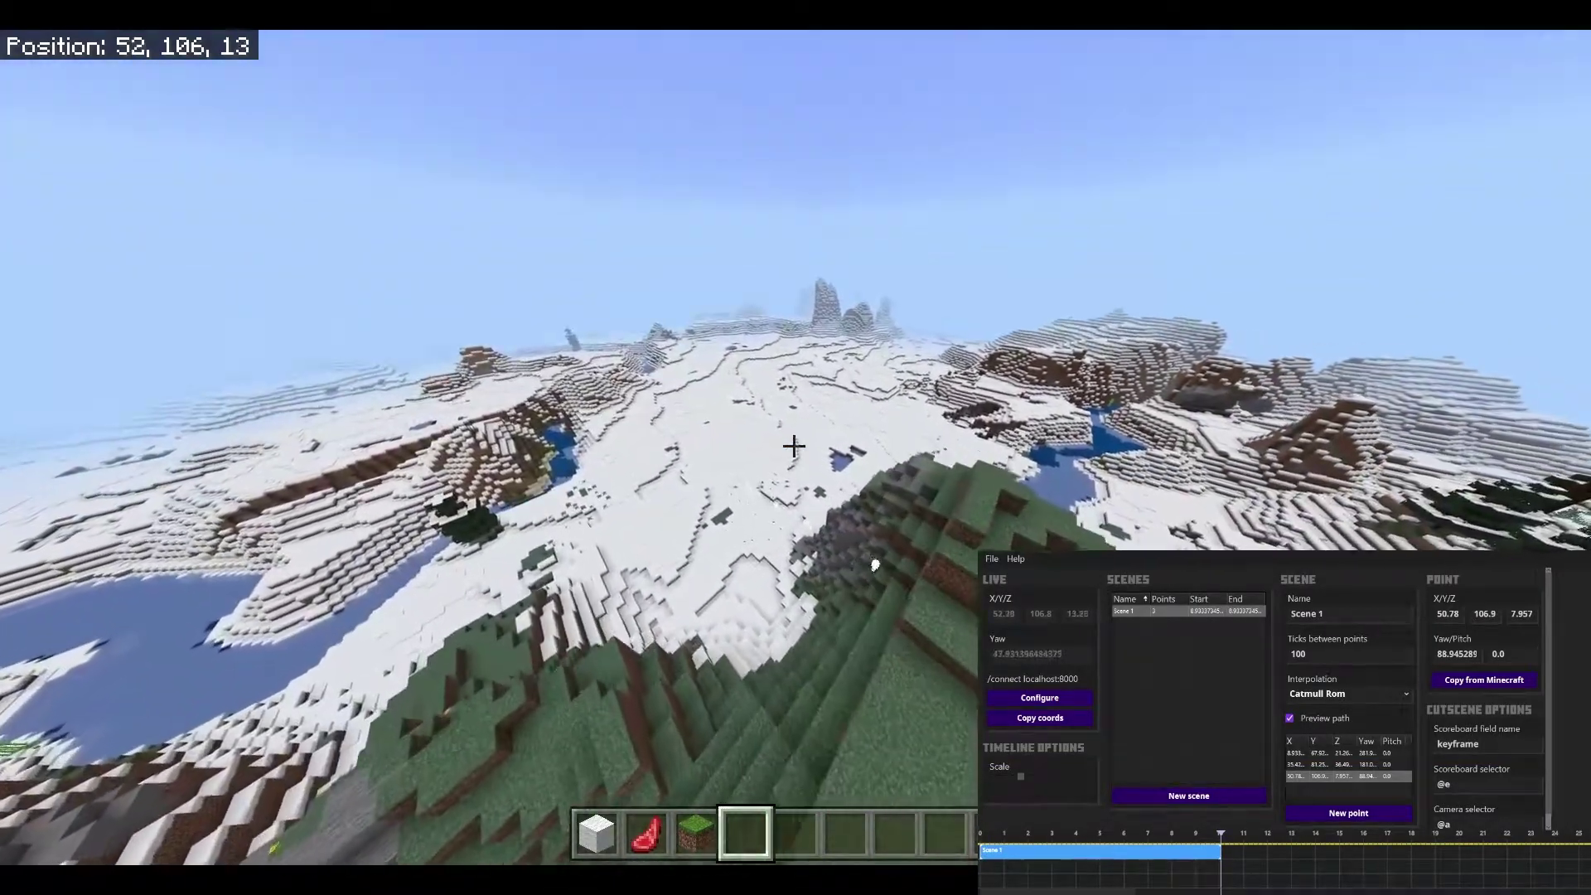
{"action": "key", "text": "w"}
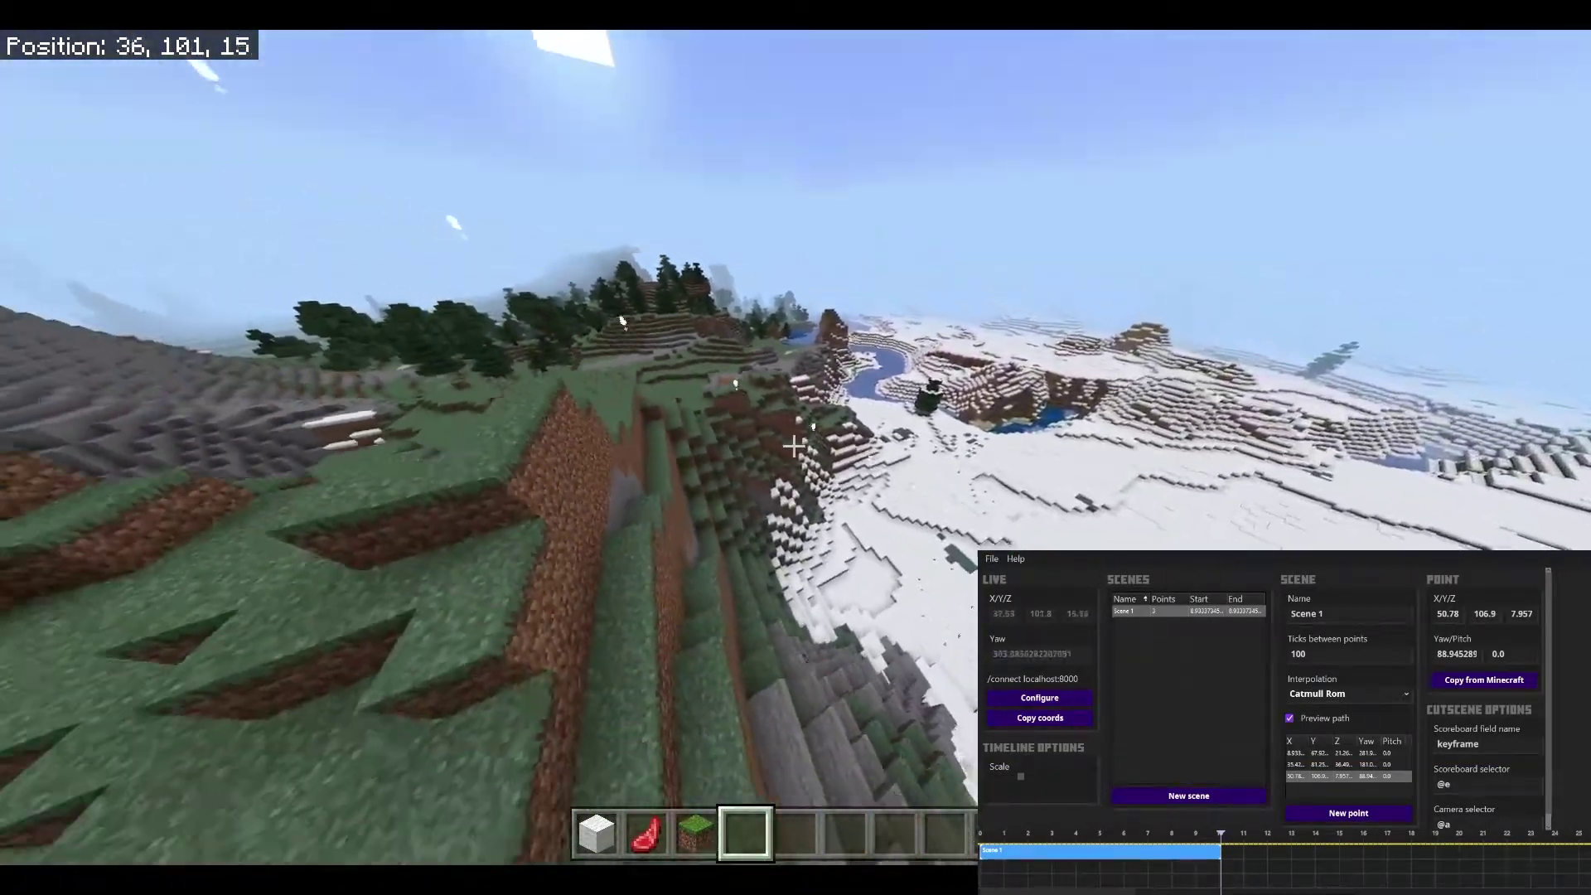
{"action": "key", "text": "w"}
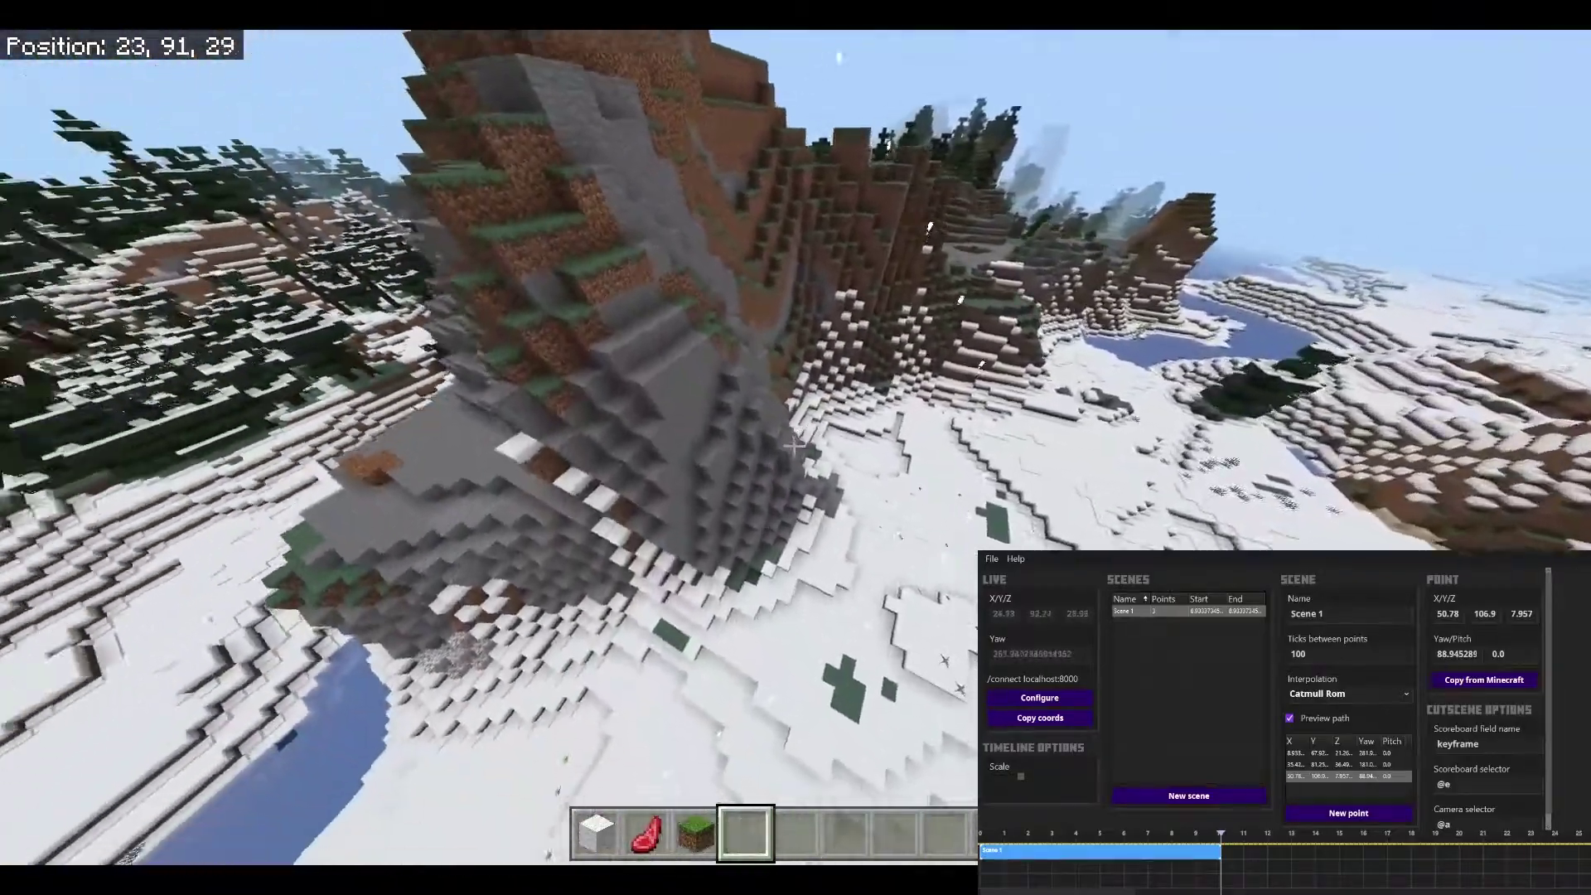
{"action": "key", "text": "w"}
{"action": "key", "text": "w"}
{"action": "key", "text": "w"}
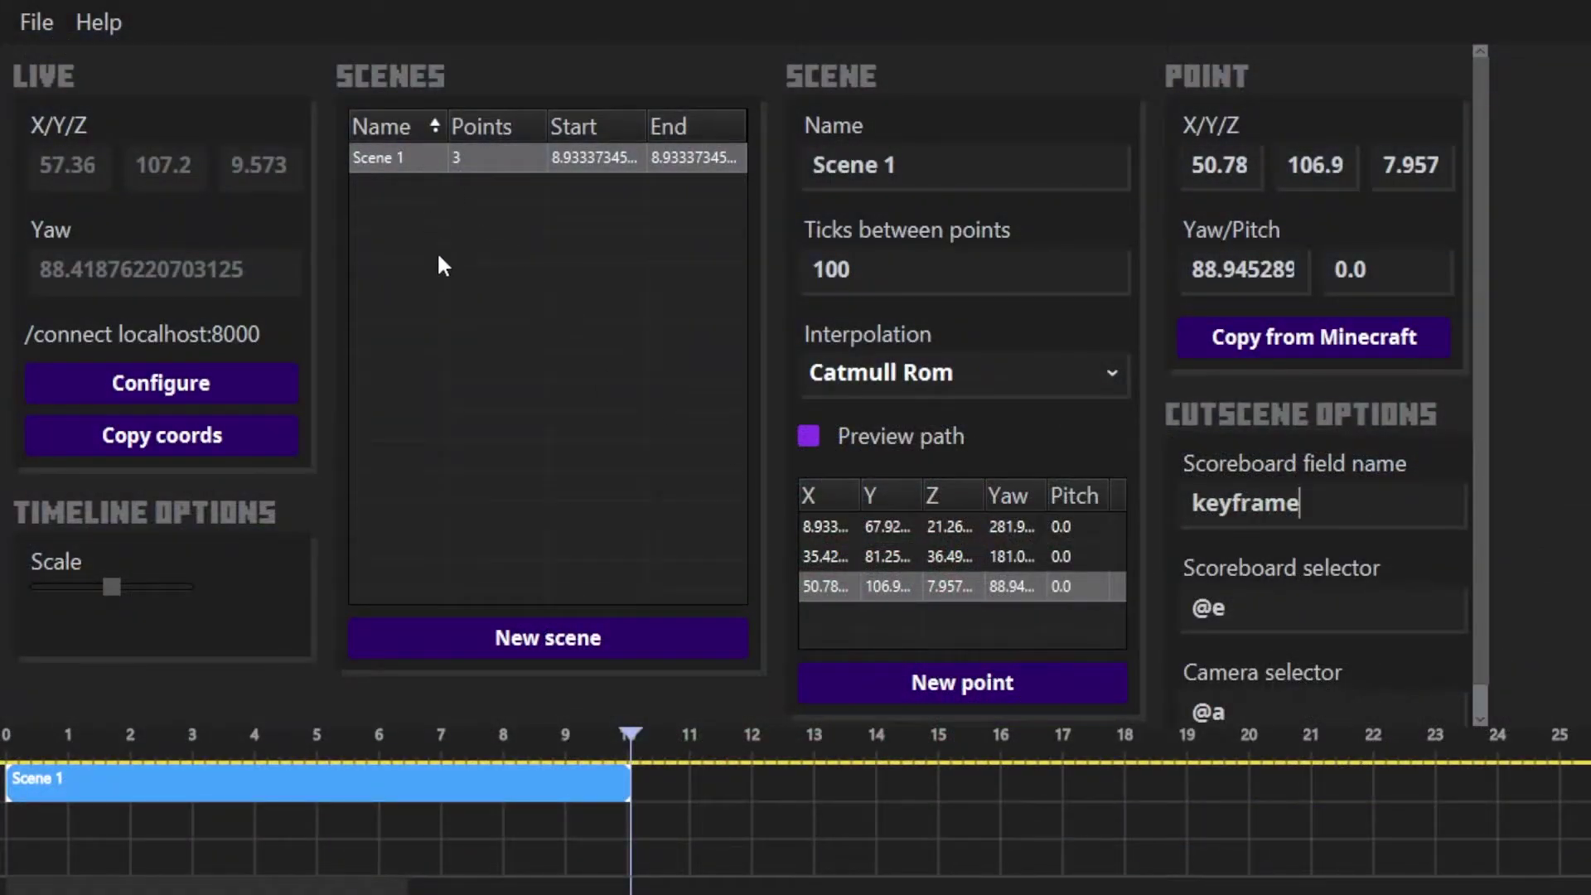
Step: Duplicate Scene 1 as Scene 2 and delete the third point from the copy
{"action": "left_click", "coordinate": [439, 202]}
{"action": "key", "text": "ctrl+d"}
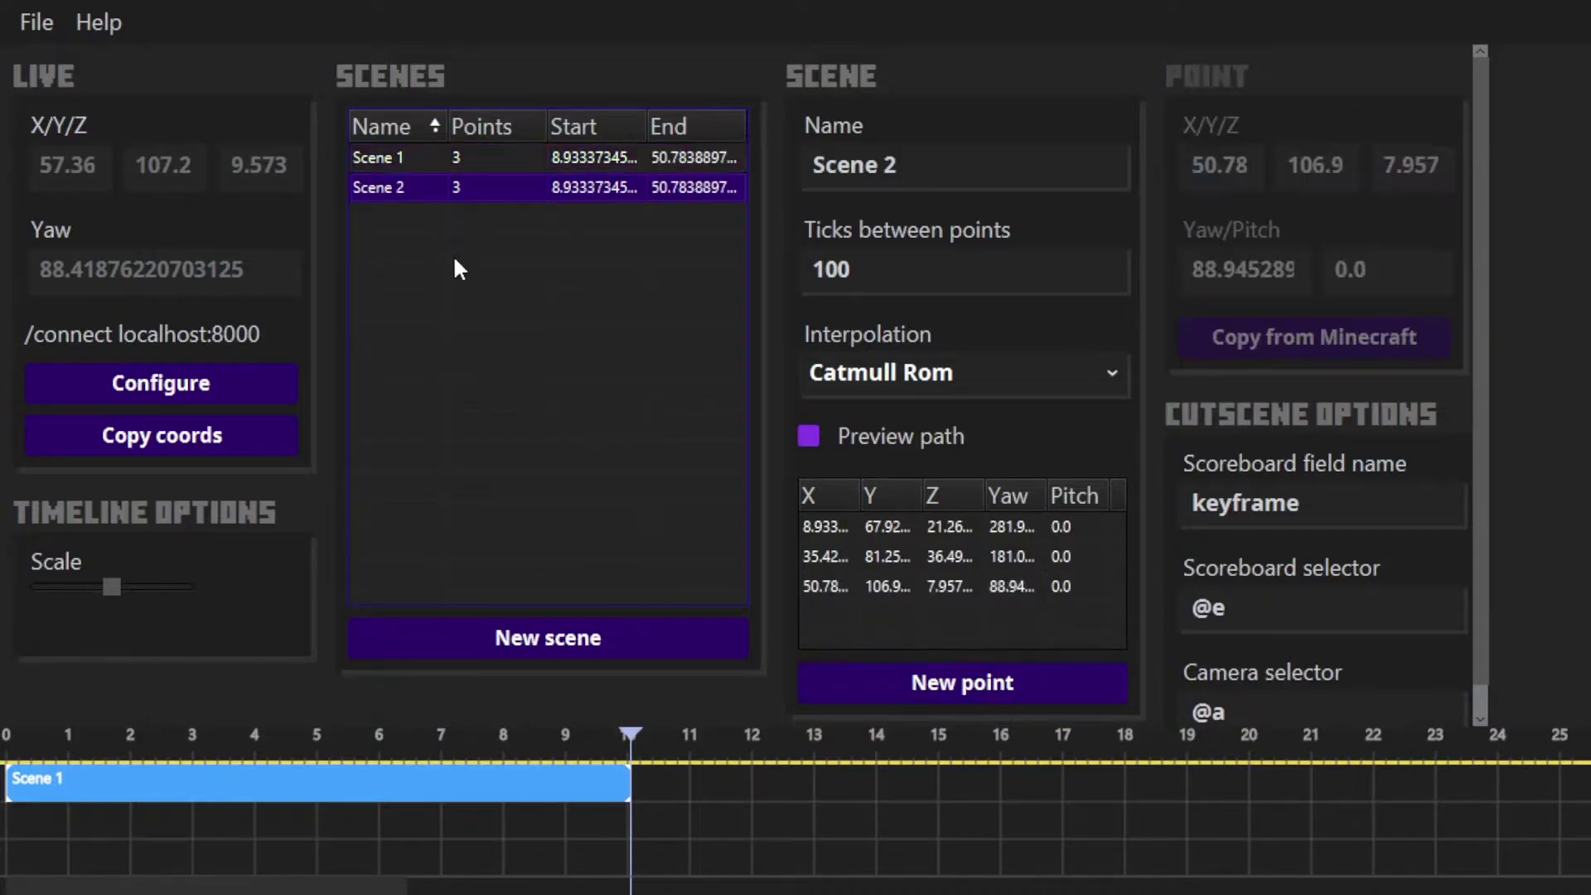
{"action": "left_click", "coordinate": [922, 531]}
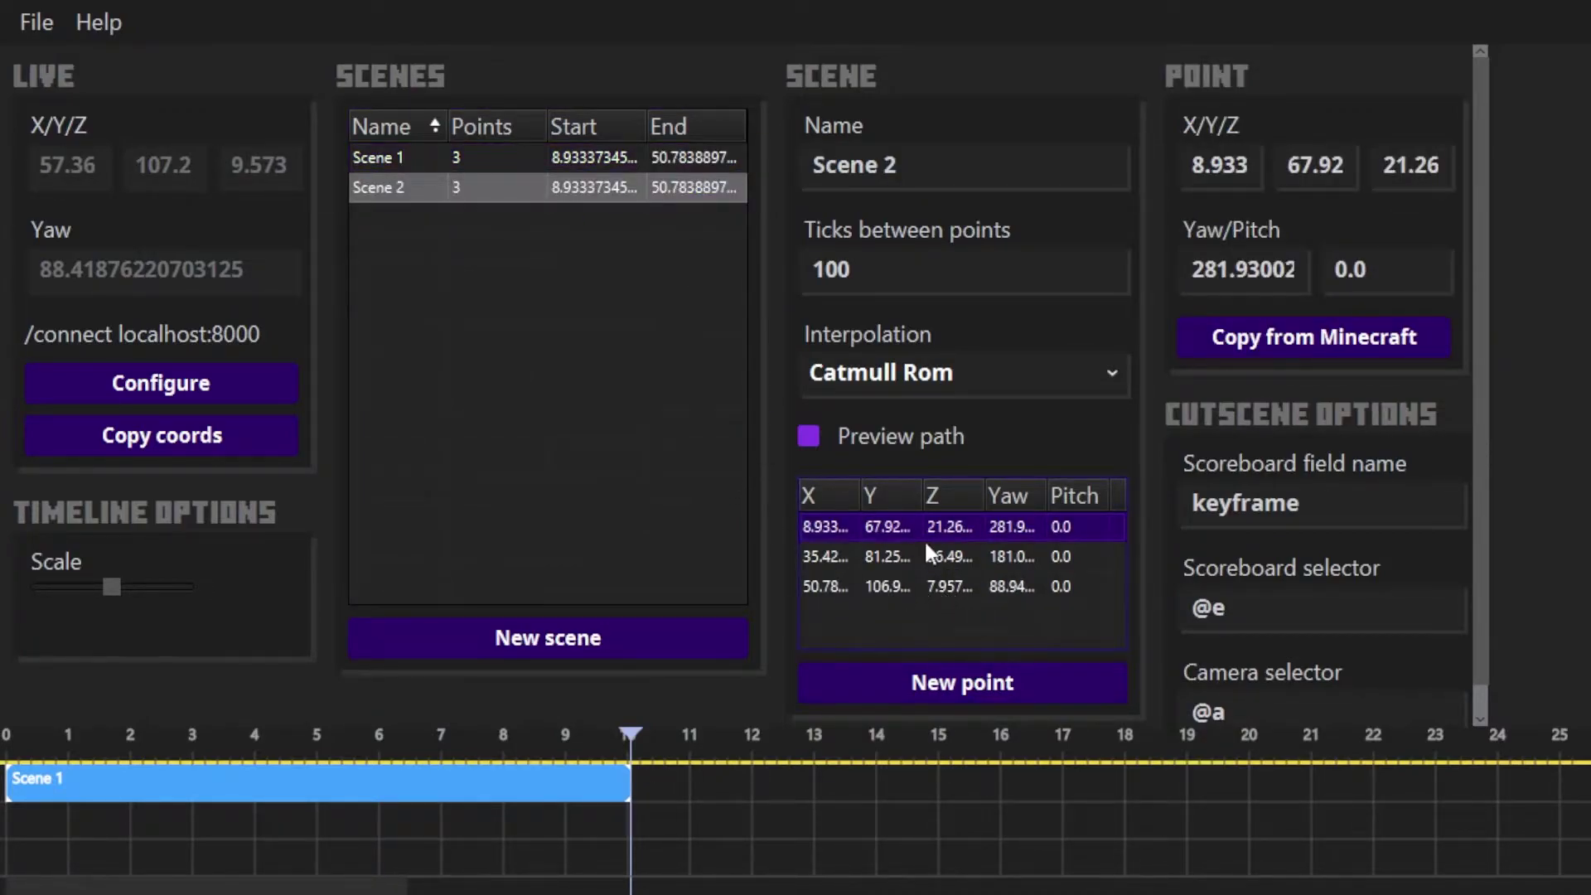
{"action": "left_click", "coordinate": [910, 578]}
{"action": "key", "text": "alt+Tab"}
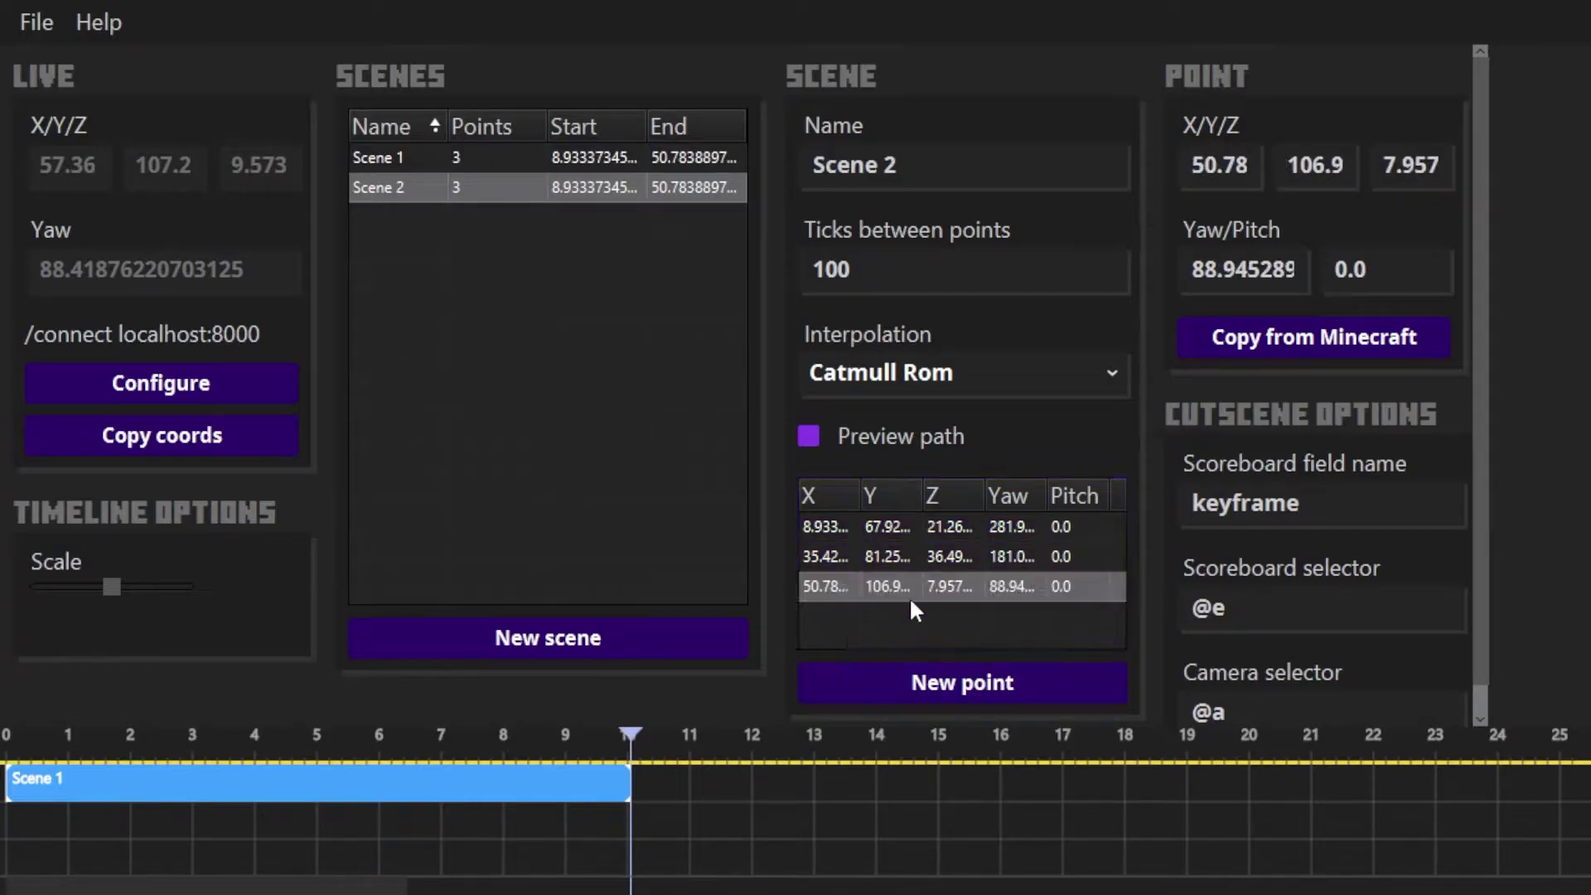
{"action": "key", "text": "Delete"}
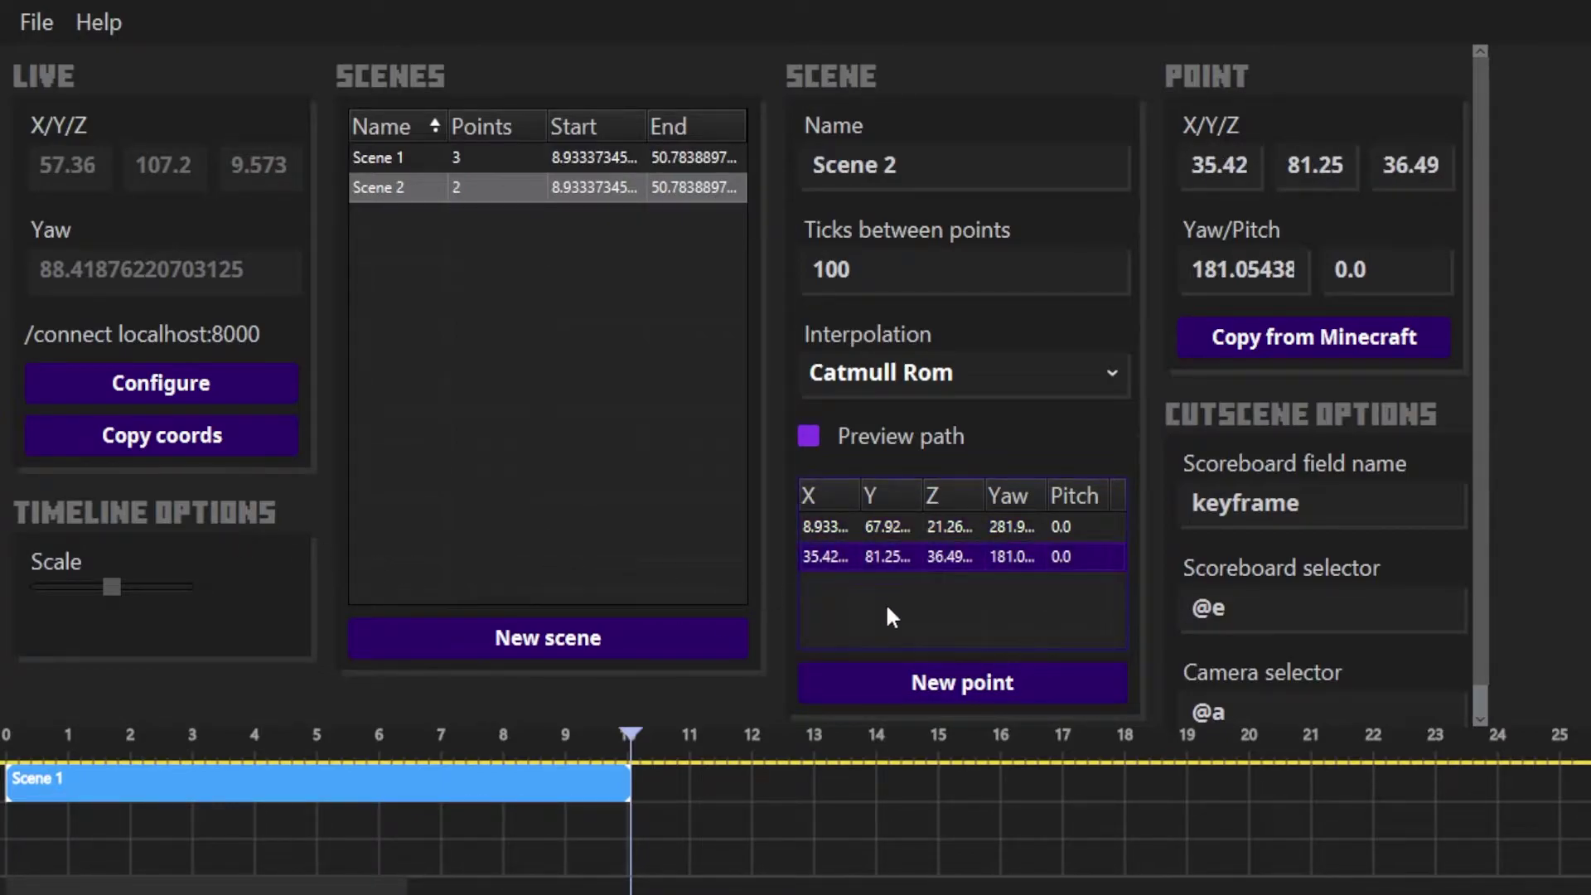
Step: Place Scene 2 on the timeline directly after Scene 1, followed by a second instance of Scene 1
{"action": "left_click", "coordinate": [410, 188]}
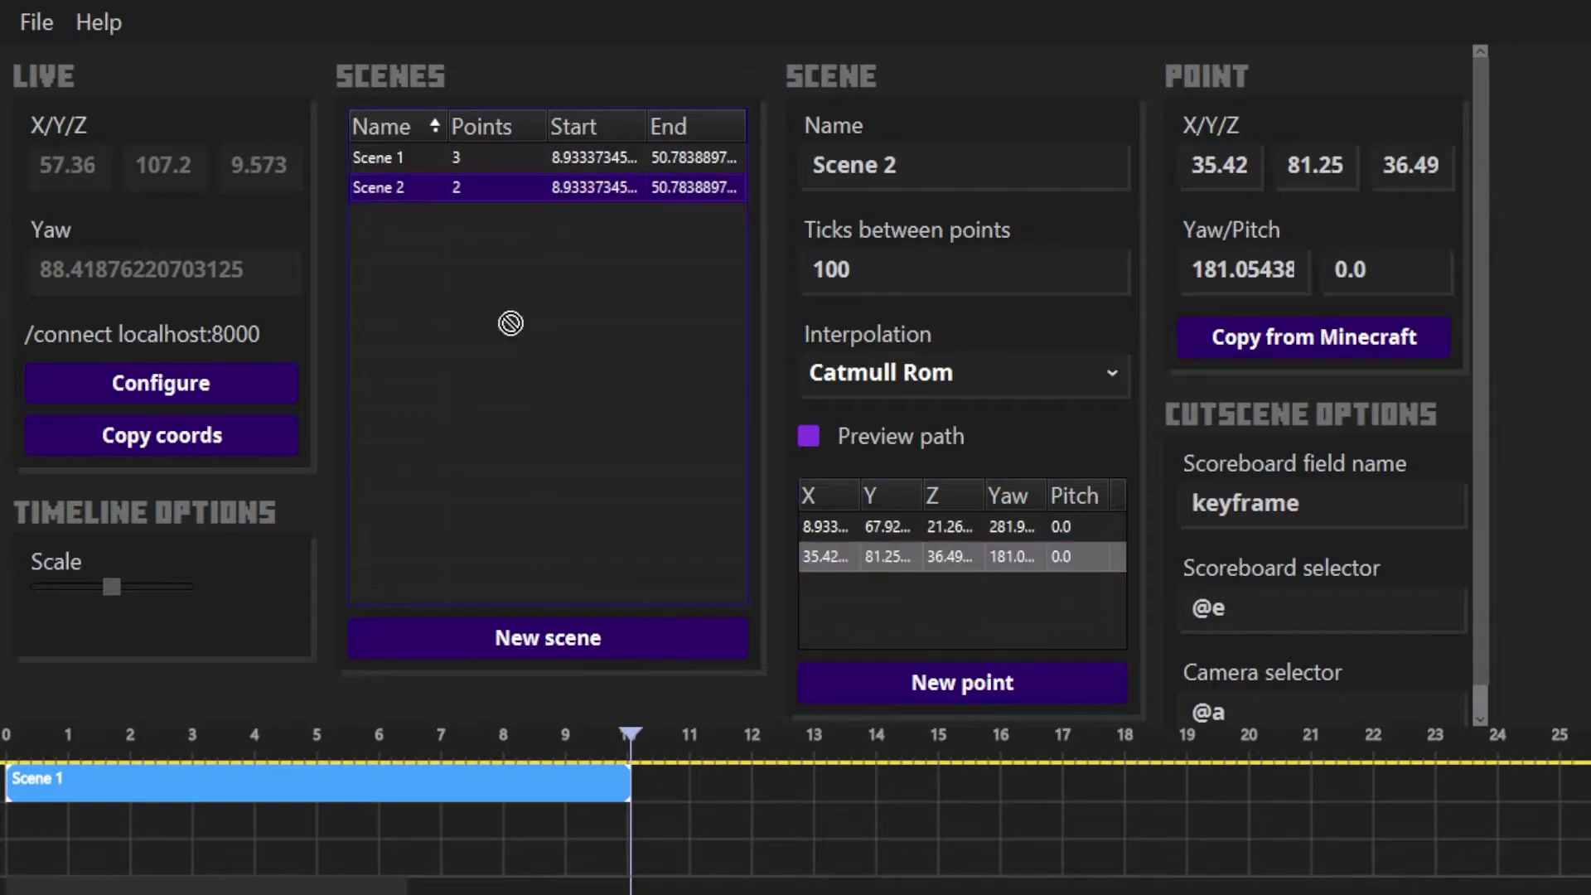
{"action": "left_click", "coordinate": [853, 798]}
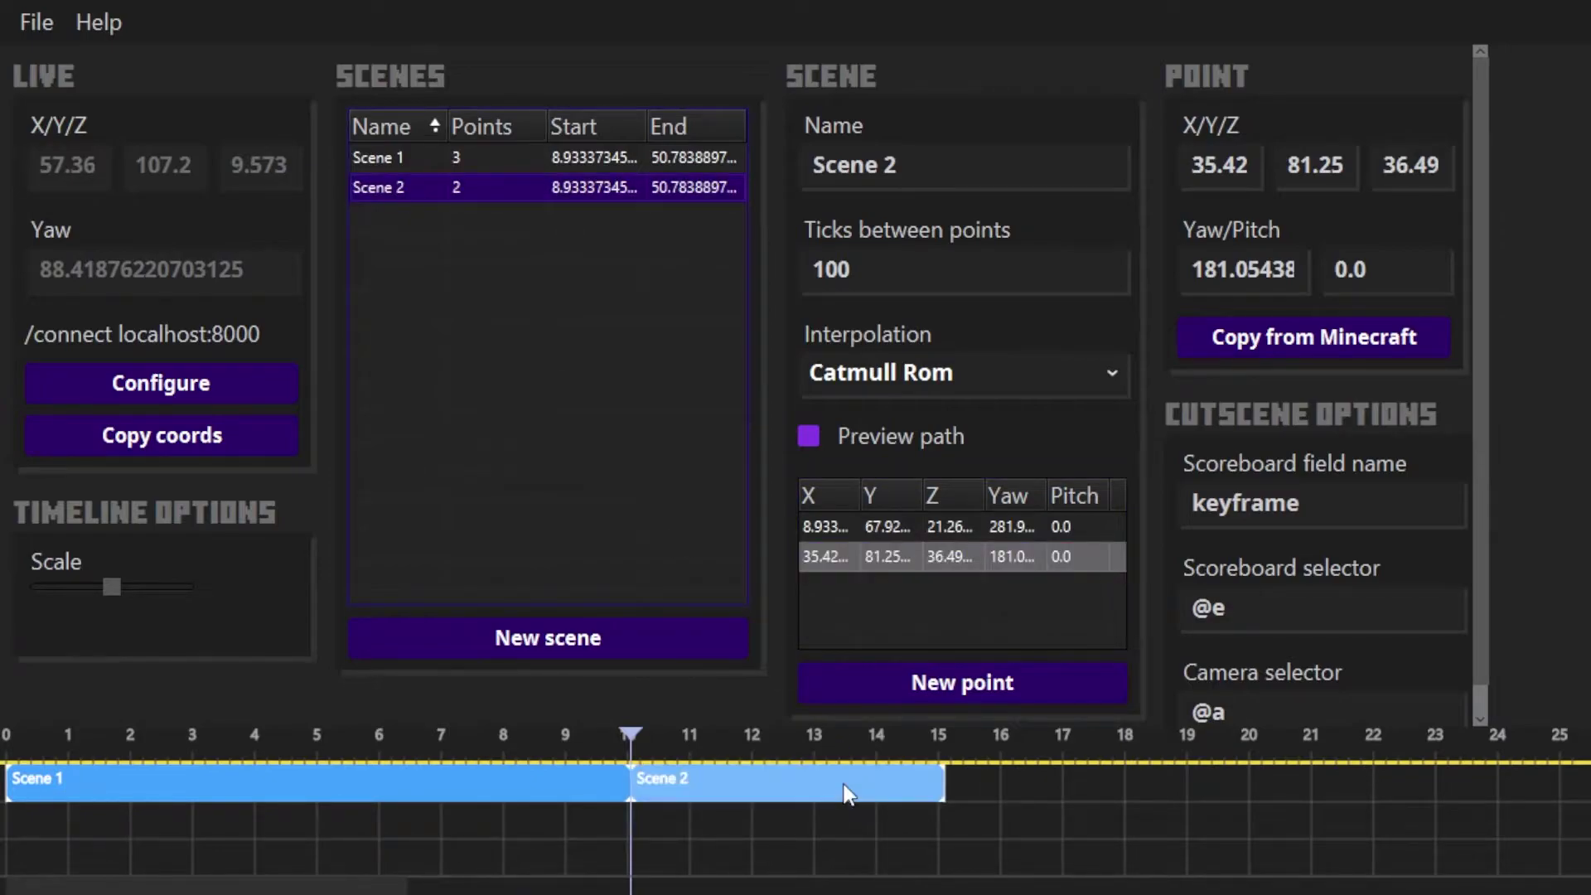
{"action": "left_click", "coordinate": [400, 160]}
{"action": "left_click", "coordinate": [1029, 788]}
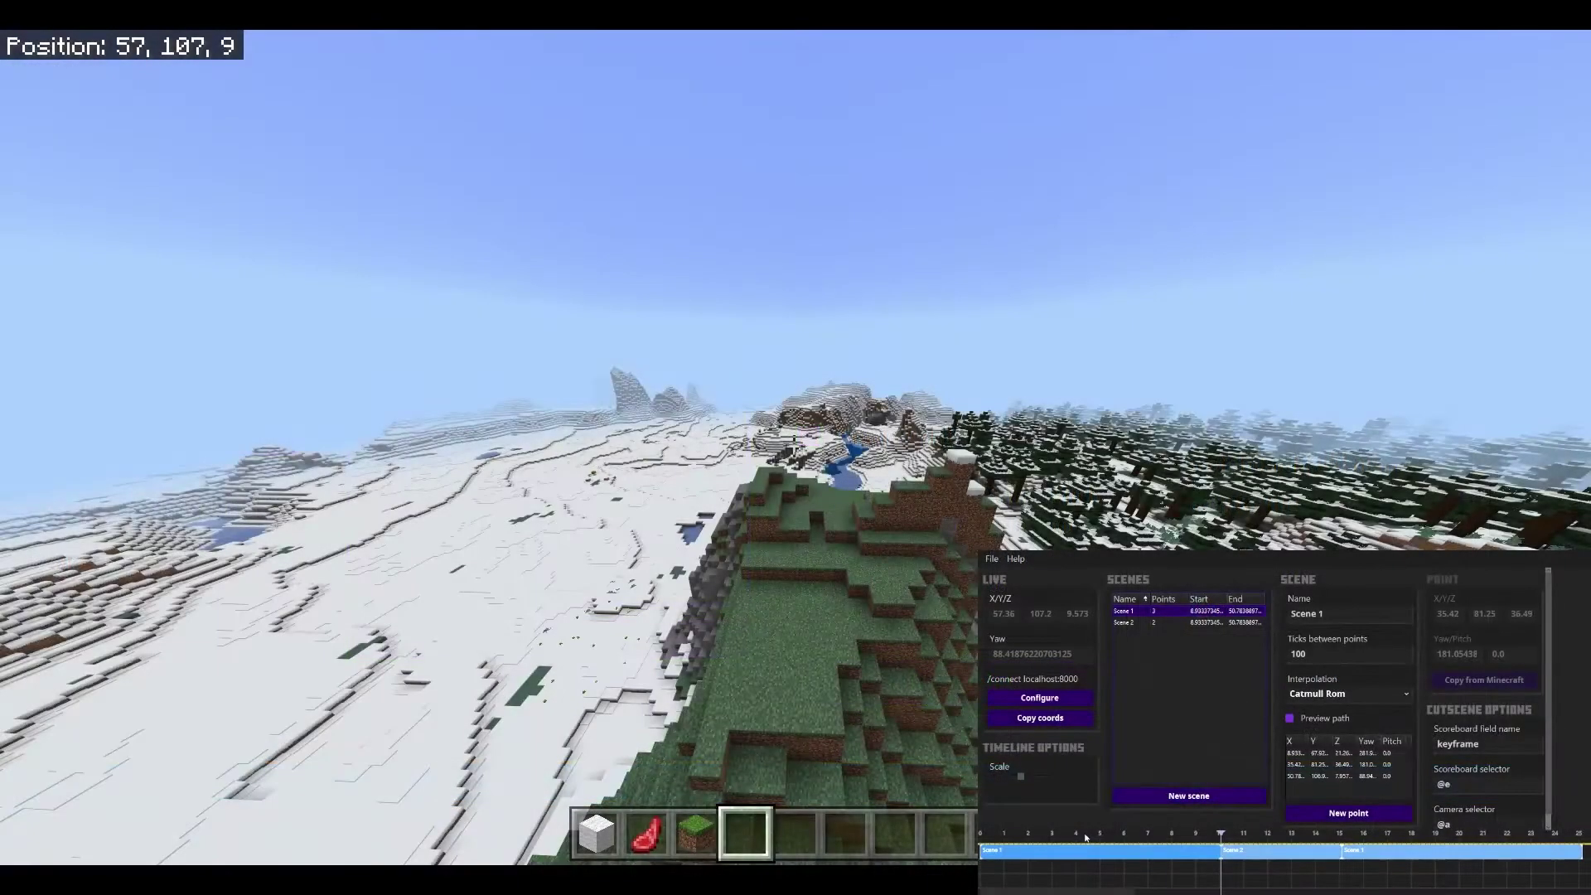
Step: Preview the whole cutscene by scrubbing the timeline through all three clips and back to the start
{"action": "left_click_drag", "start_coordinate": [984, 835], "coordinate": [1570, 842]}
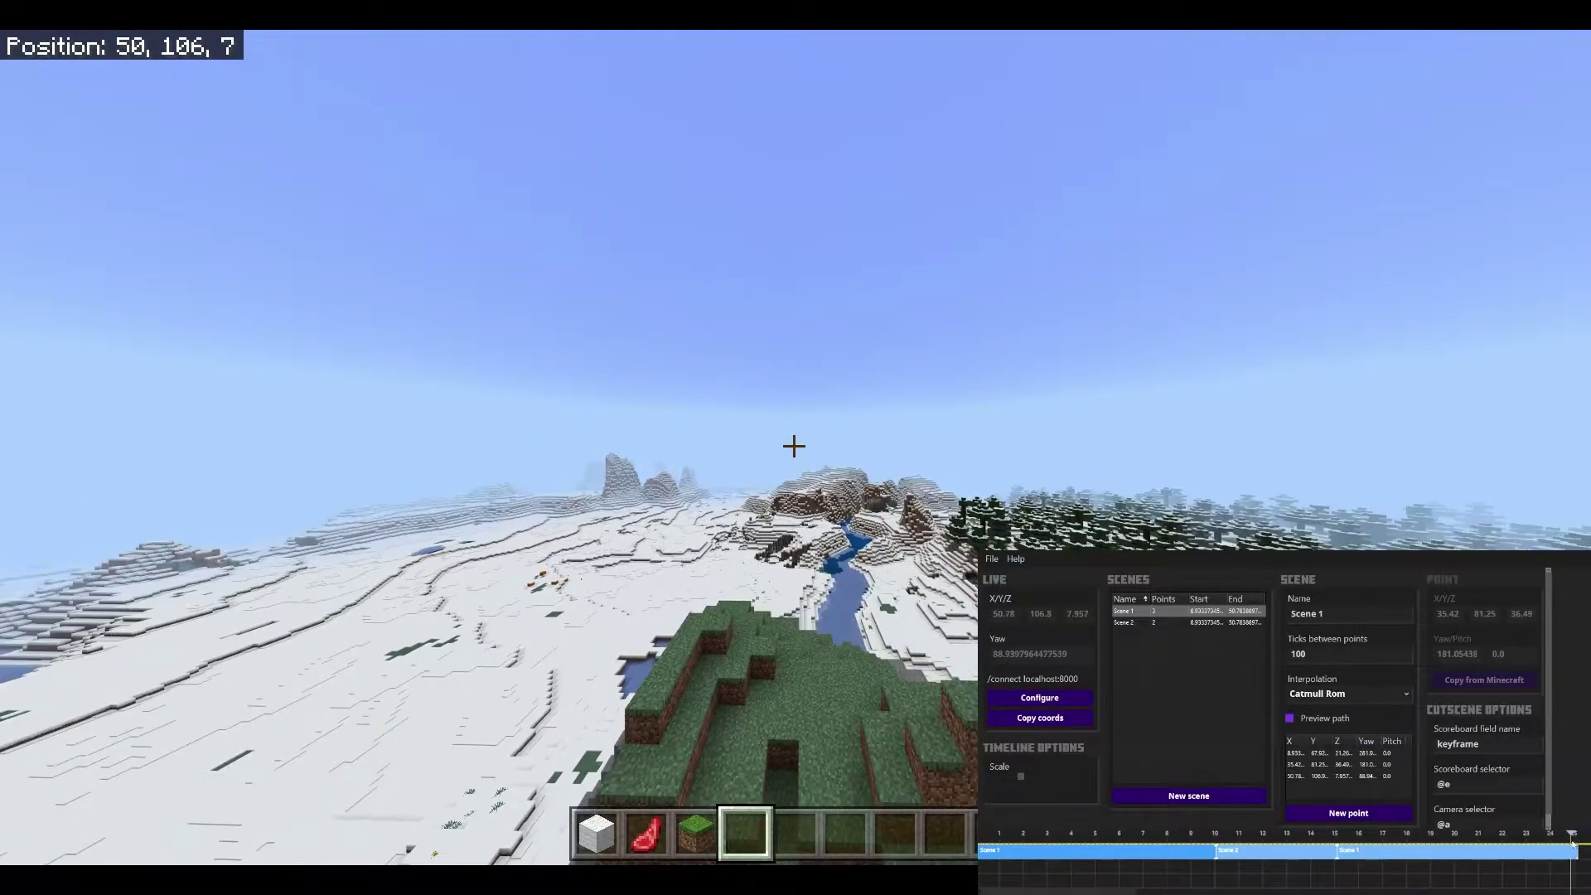
{"action": "left_click", "coordinate": [1380, 837]}
{"action": "left_click_drag", "start_coordinate": [1380, 837], "coordinate": [1019, 888]}
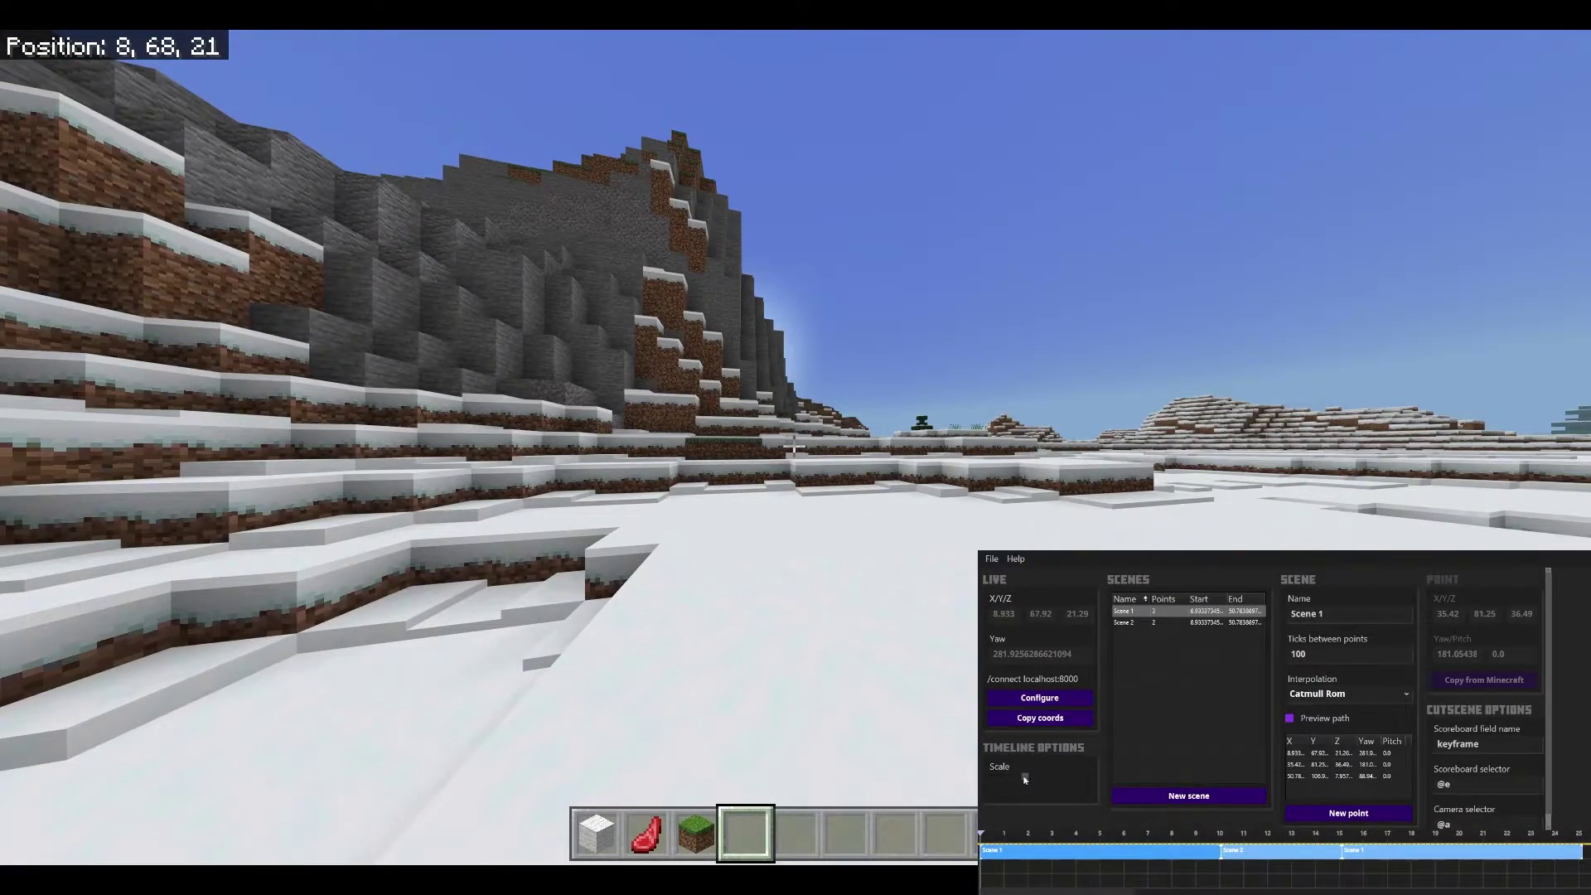
{"action": "left_click_drag", "start_coordinate": [1024, 778], "coordinate": [1031, 779]}
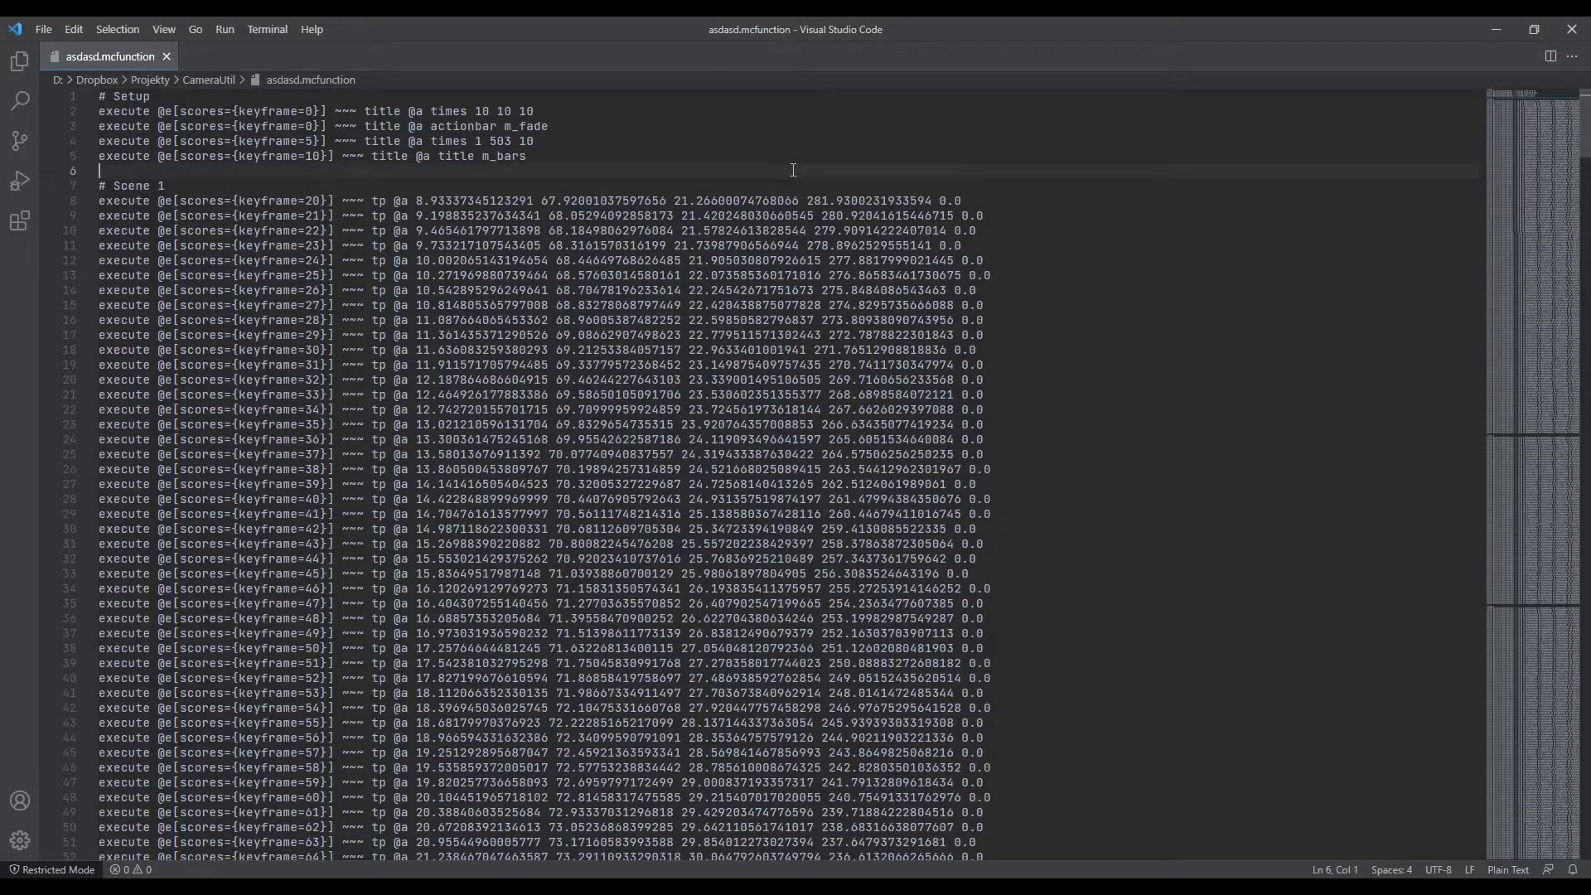
Step: In Visual Studio Code, examine the Setup commands of asdasd.mcfunction: the title times, the m_fade actionbar and the m_bars title
{"action": "left_click", "coordinate": [561, 158]}
{"action": "left_click_drag", "start_coordinate": [170, 99], "coordinate": [83, 97]}
{"action": "left_click_drag", "start_coordinate": [590, 117], "coordinate": [20, 107]}
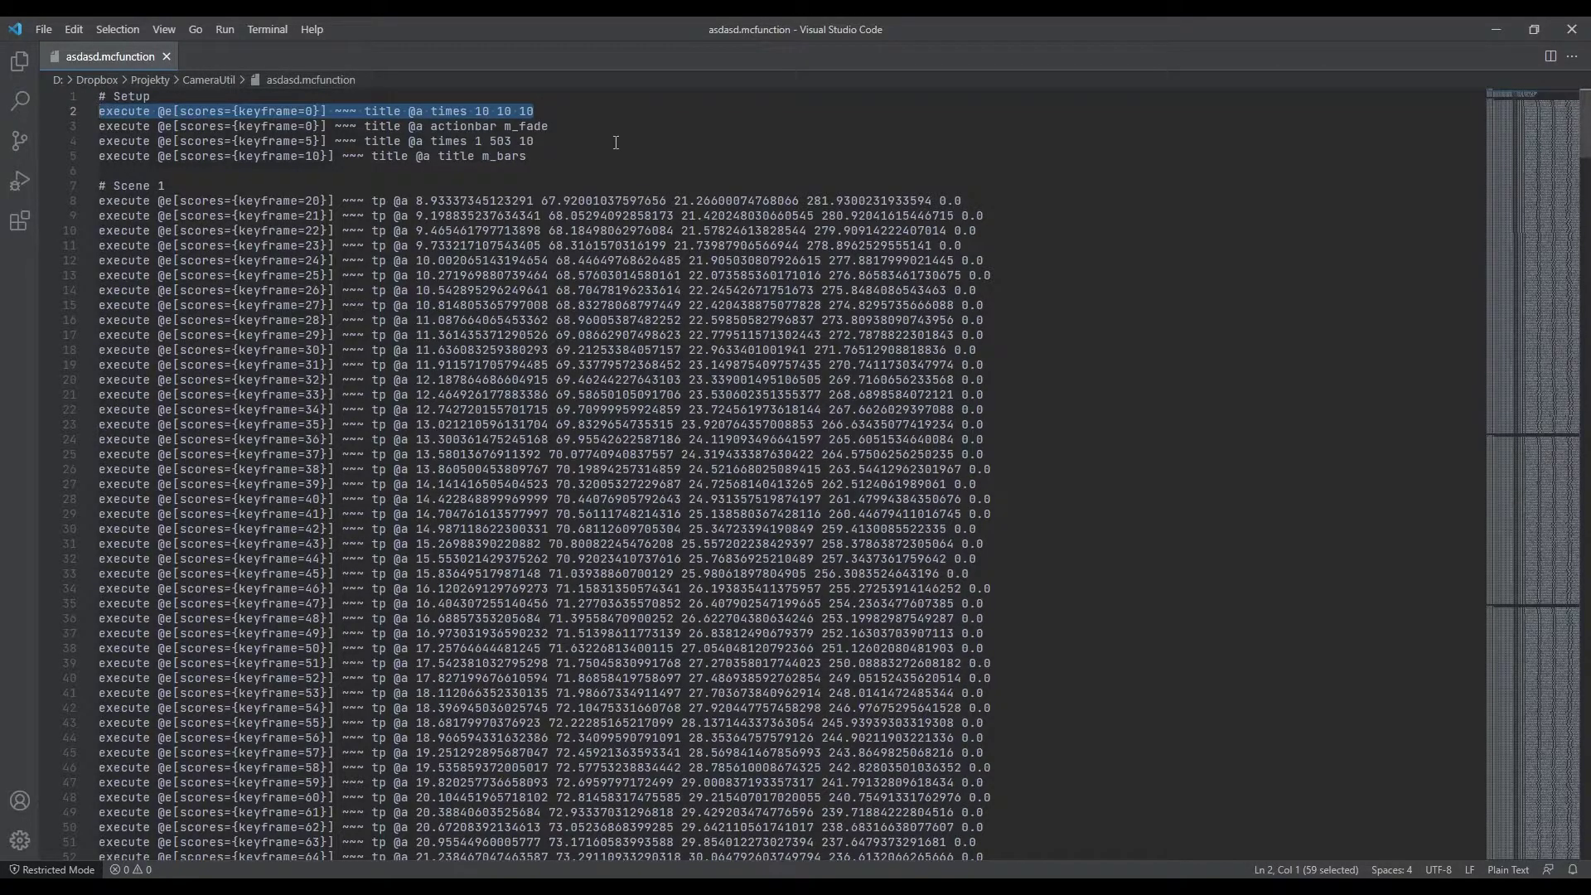
{"action": "left_click_drag", "start_coordinate": [600, 129], "coordinate": [57, 113]}
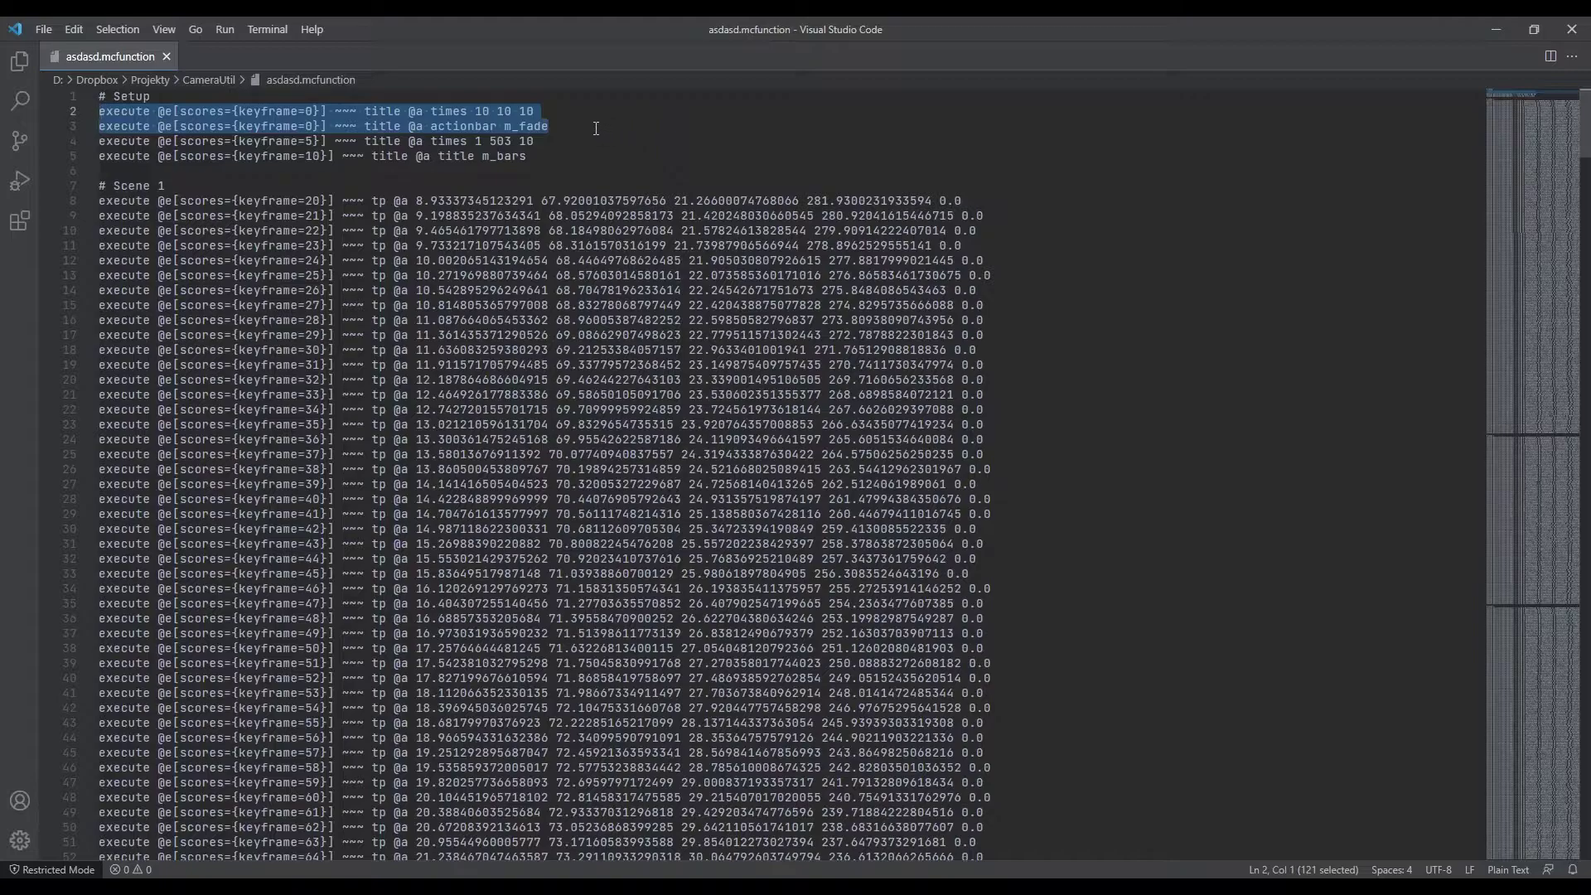
{"action": "left_click", "coordinate": [629, 127]}
{"action": "left_click_drag", "start_coordinate": [614, 129], "coordinate": [365, 129]}
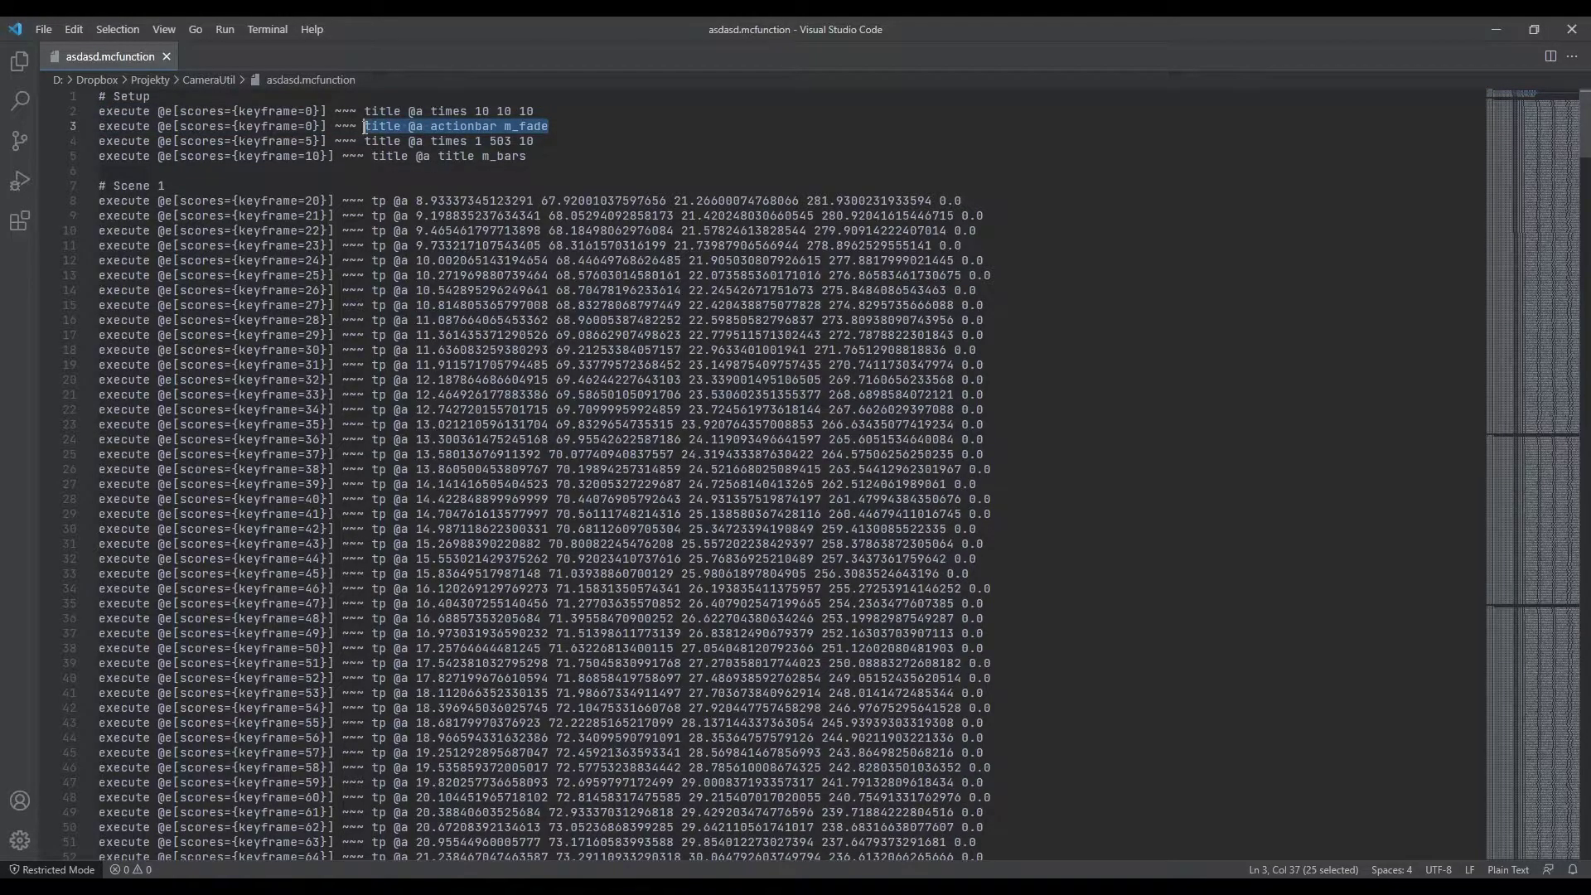
{"action": "double_click", "coordinate": [546, 127]}
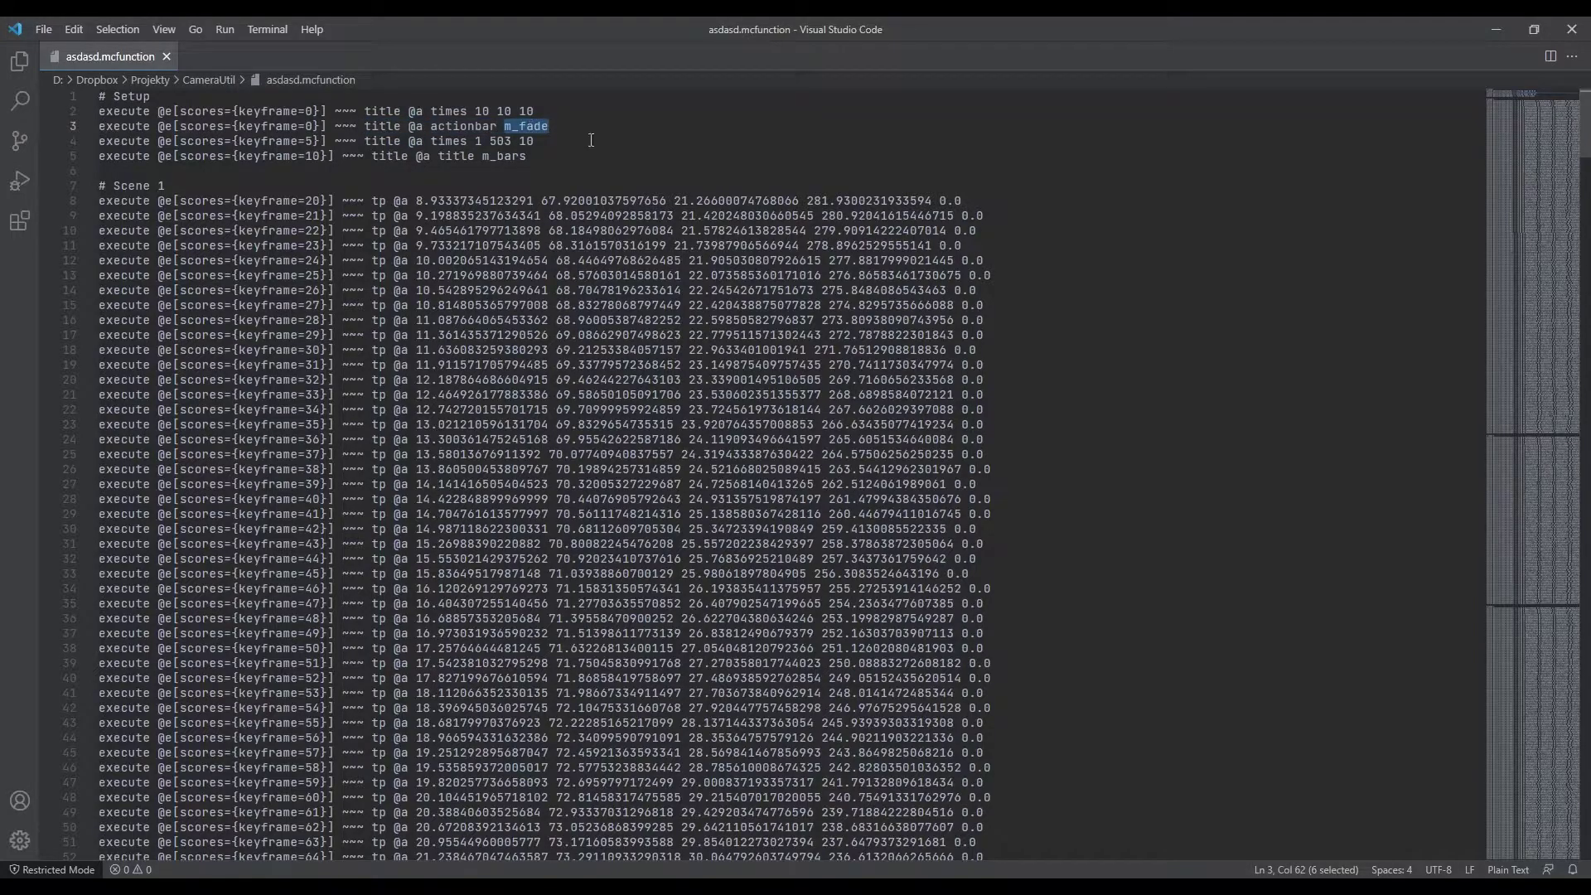
{"action": "left_click_drag", "start_coordinate": [558, 109], "coordinate": [476, 108]}
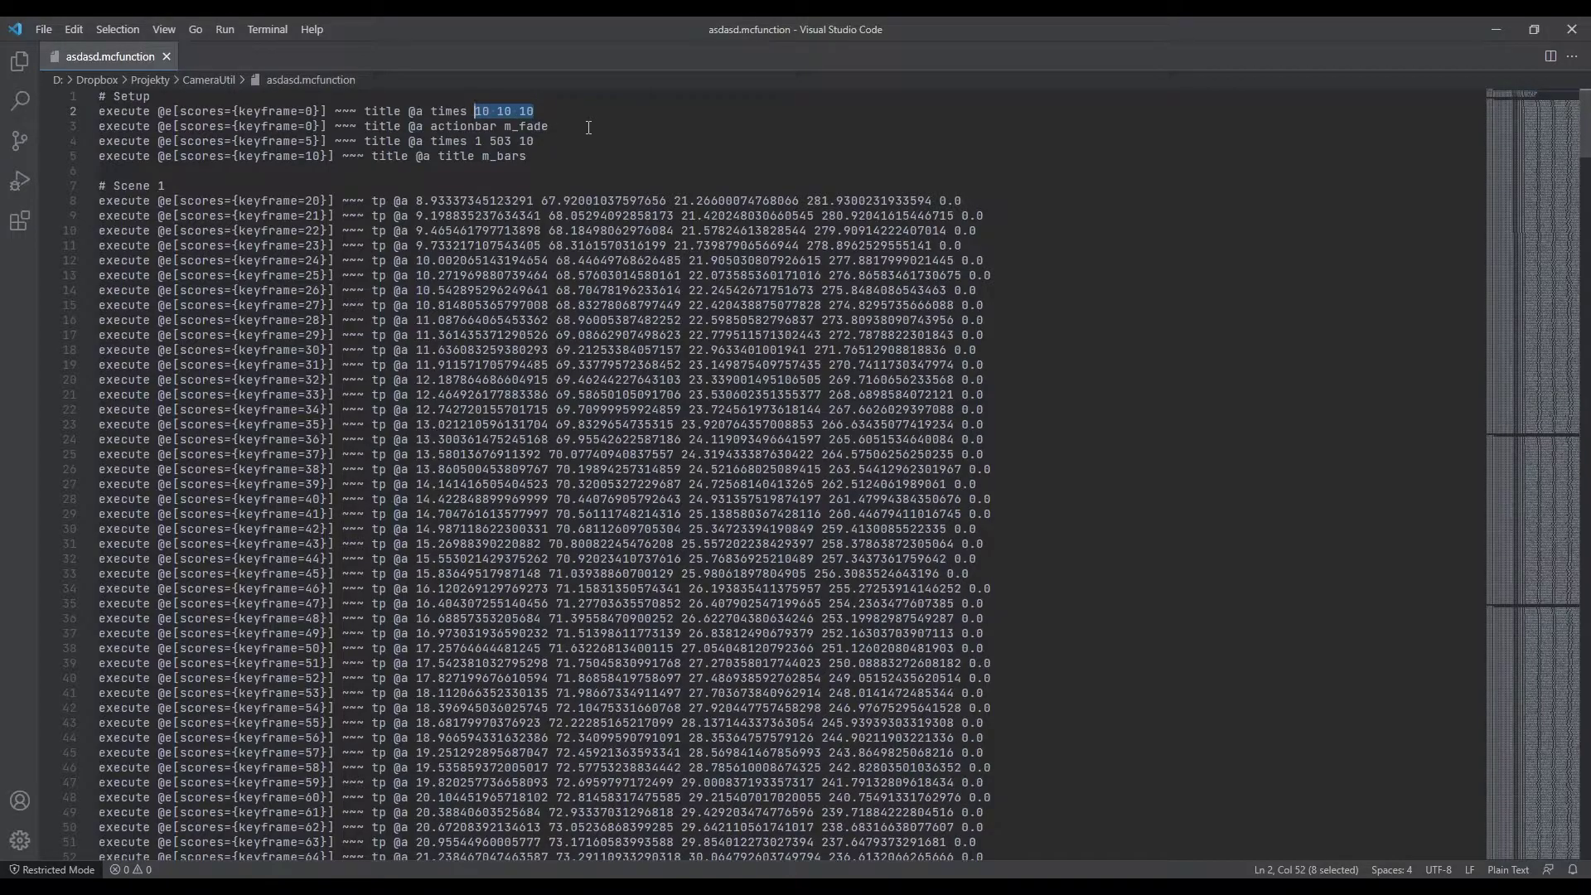
{"action": "left_click_drag", "start_coordinate": [551, 111], "coordinate": [522, 111]}
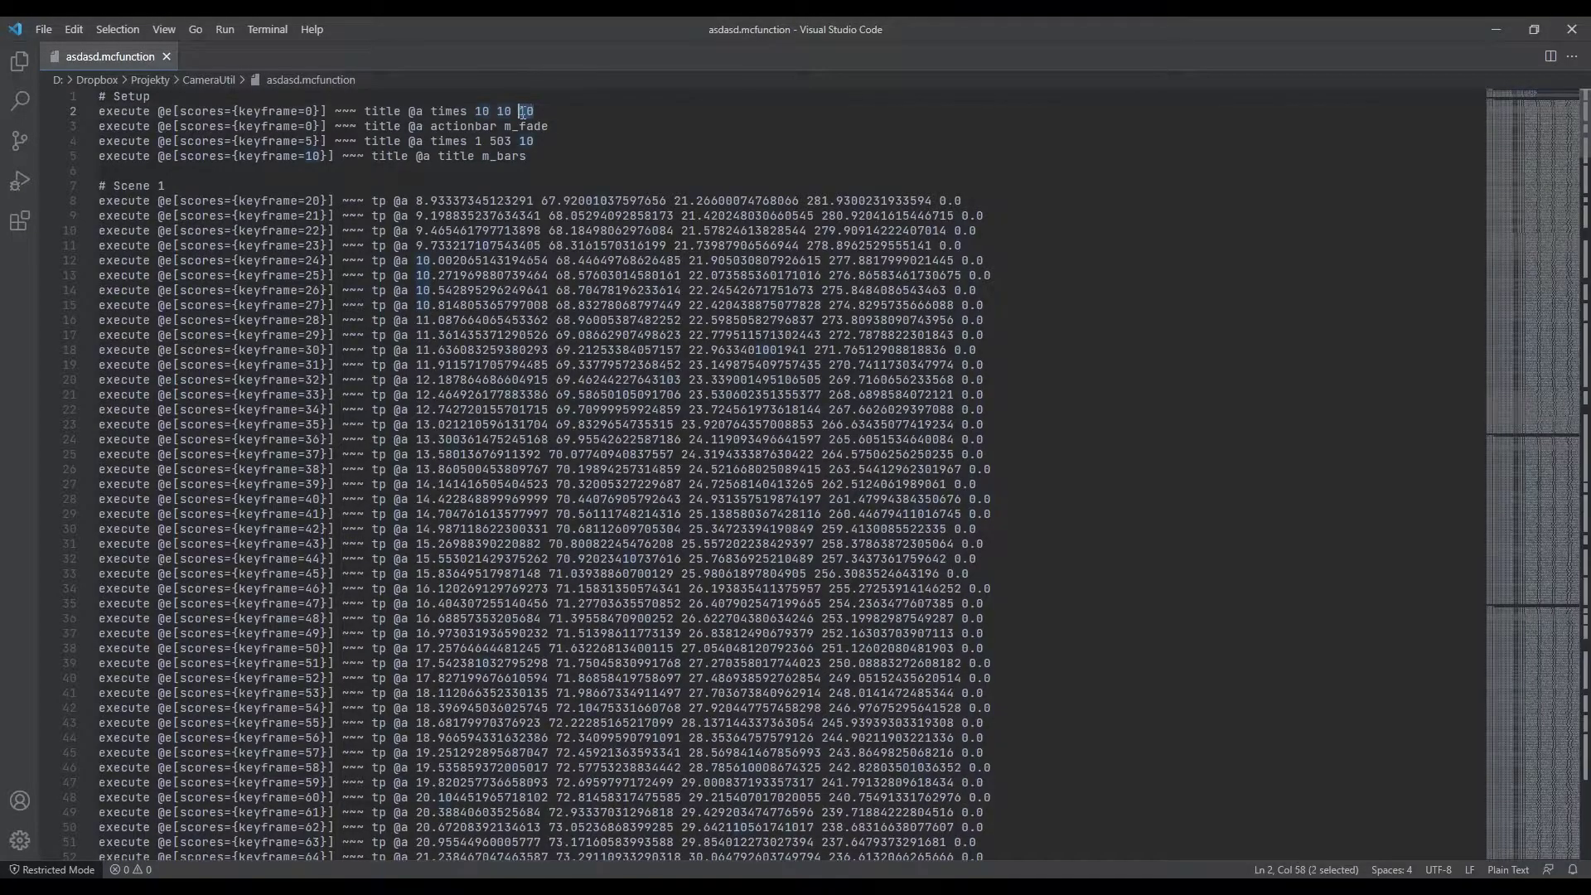
{"action": "left_click", "coordinate": [566, 141]}
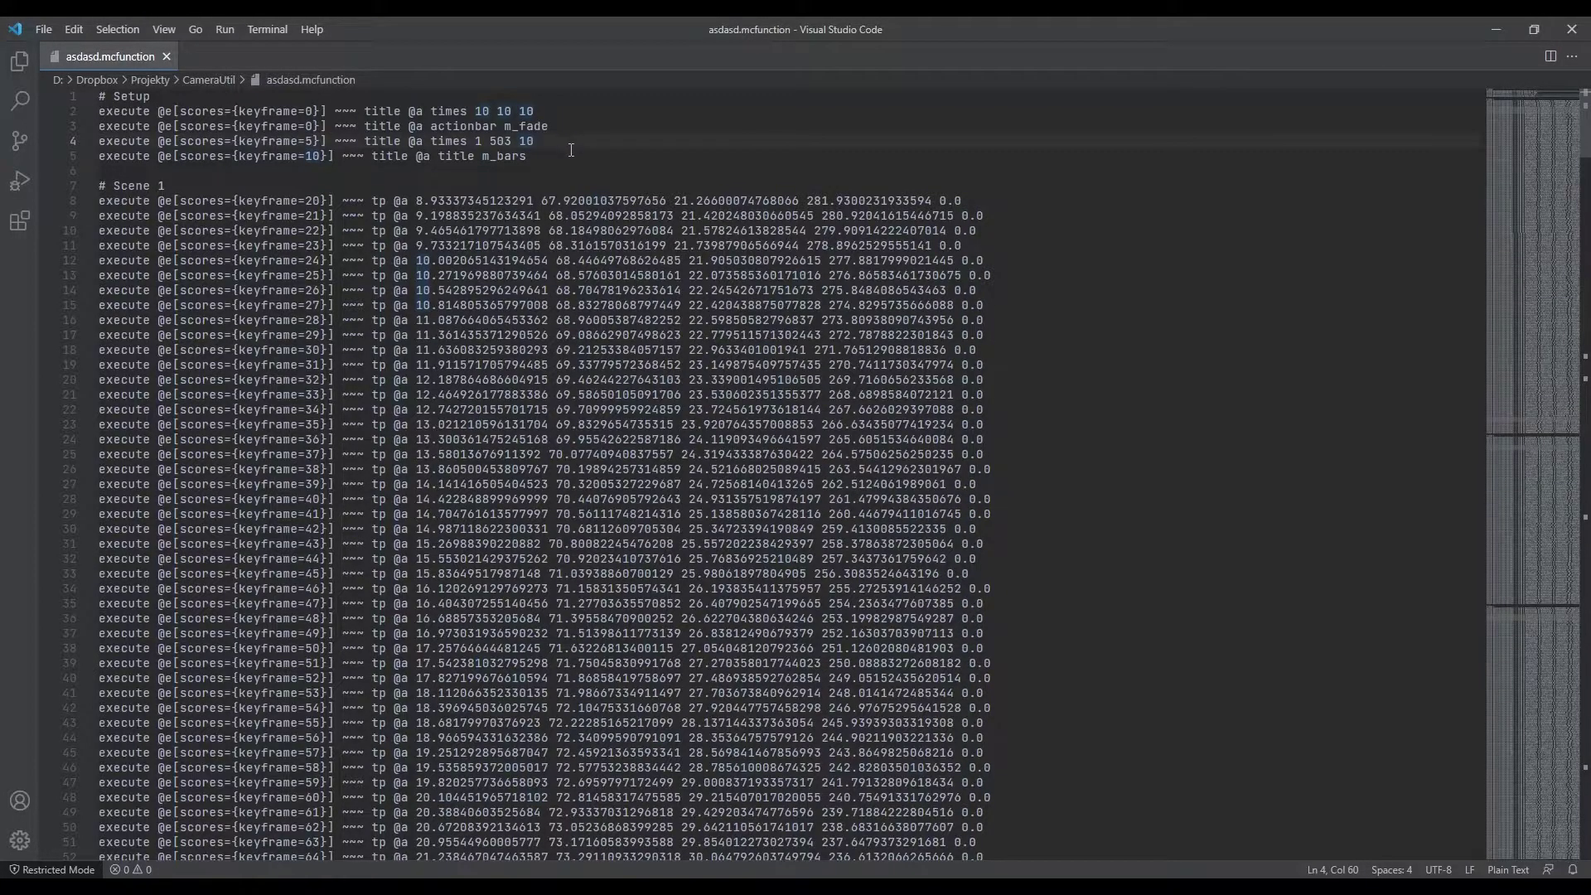
{"action": "left_click_drag", "start_coordinate": [529, 156], "coordinate": [437, 155]}
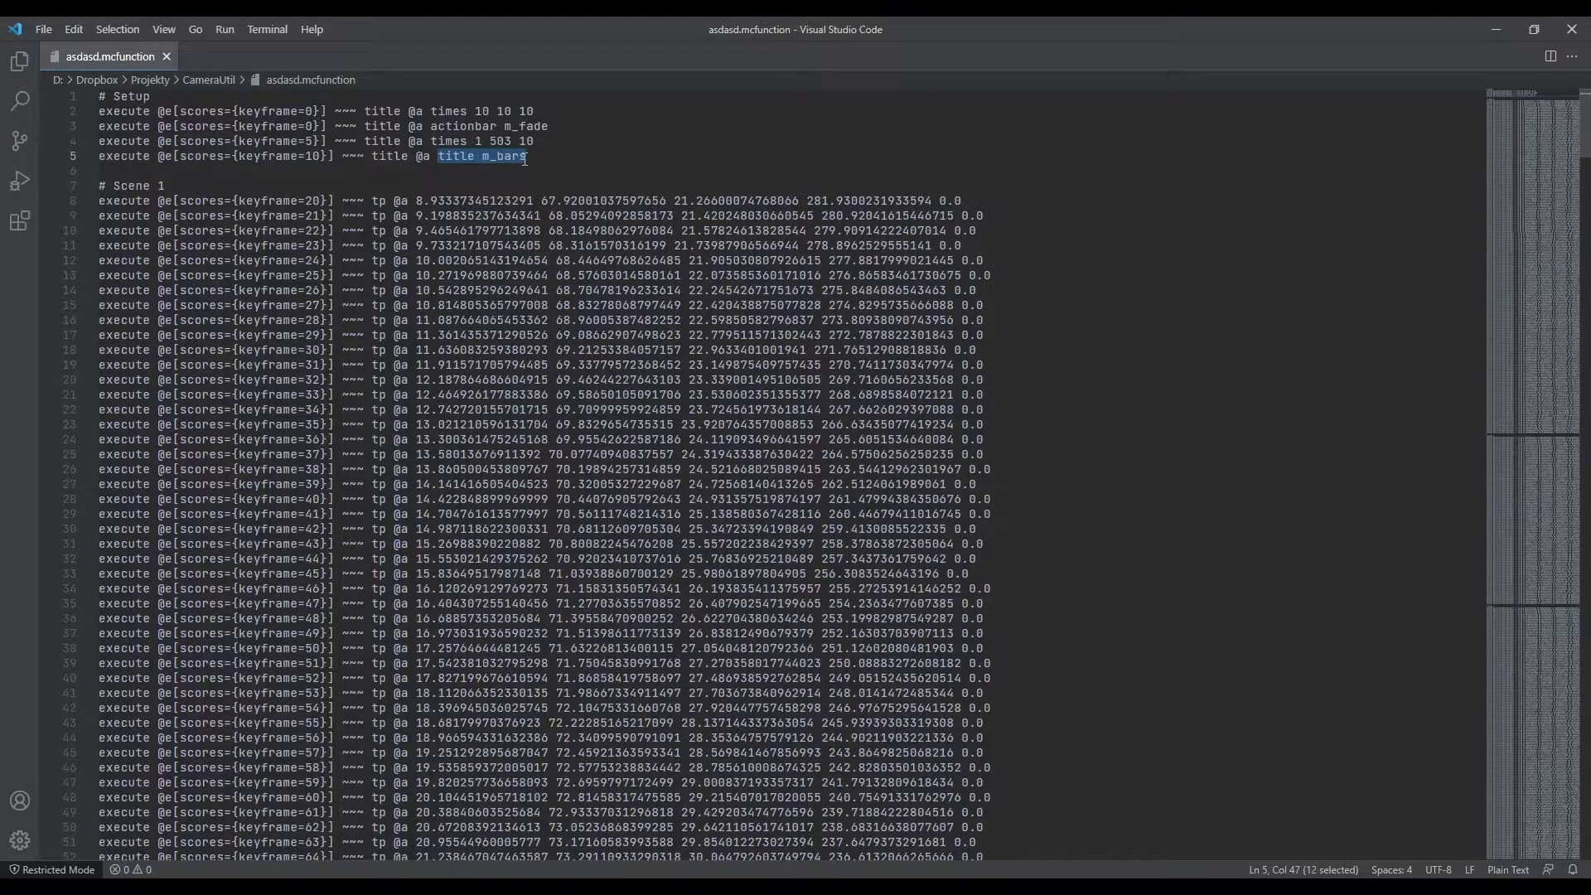
Step: Examine Scene 1's teleport commands and their keyframe scores, down to the Scene 2 heading
{"action": "left_click", "coordinate": [460, 188]}
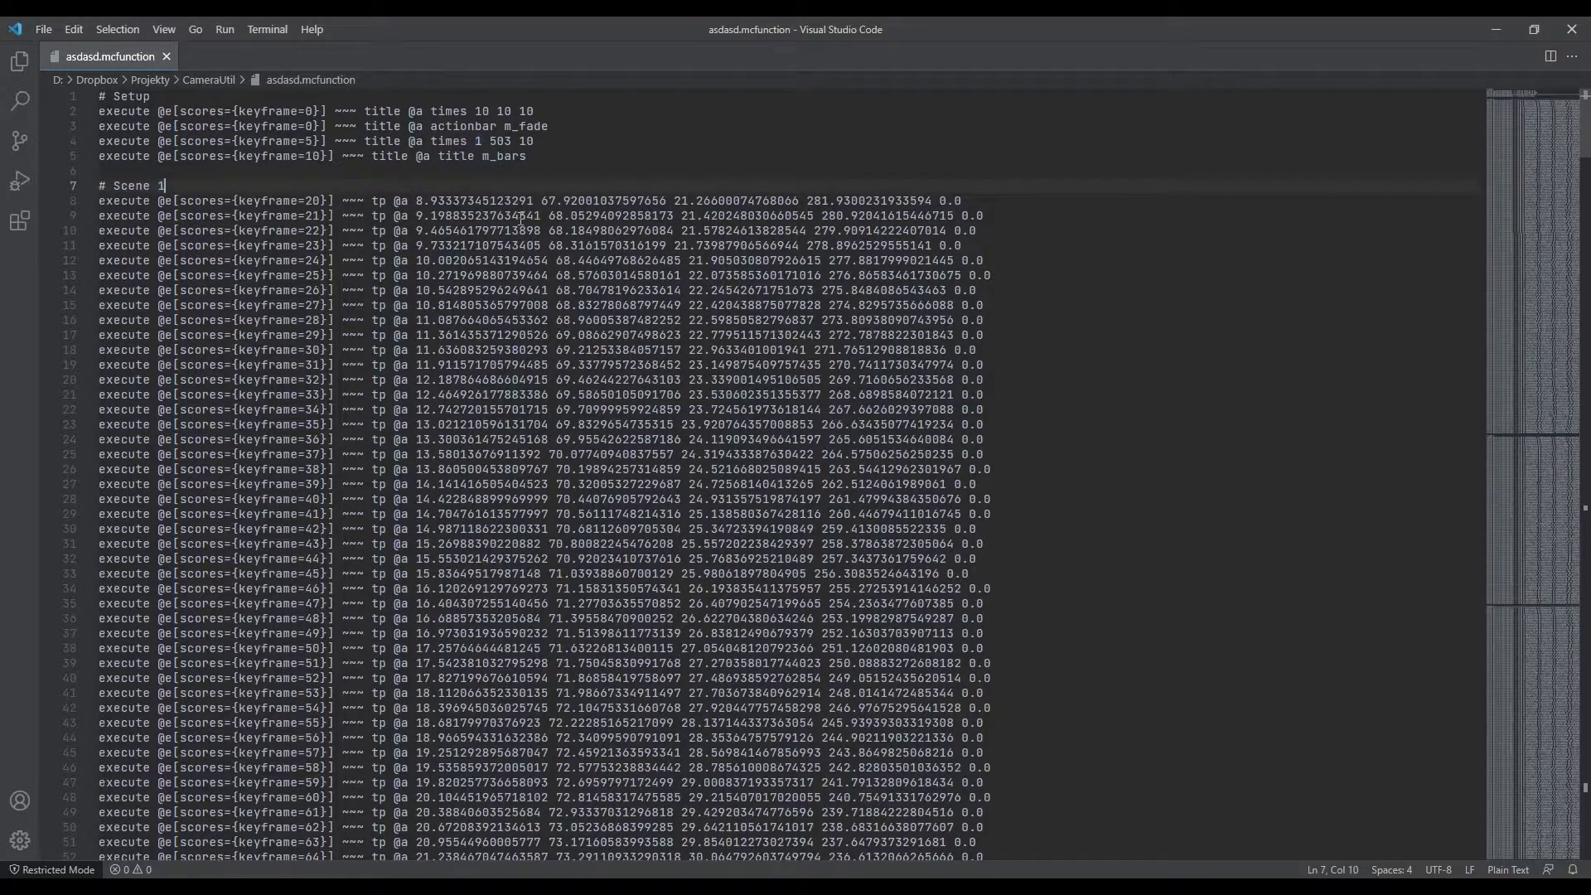
{"action": "scroll", "coordinate": [624, 218], "scroll_direction": "down", "scroll_amount": 5}
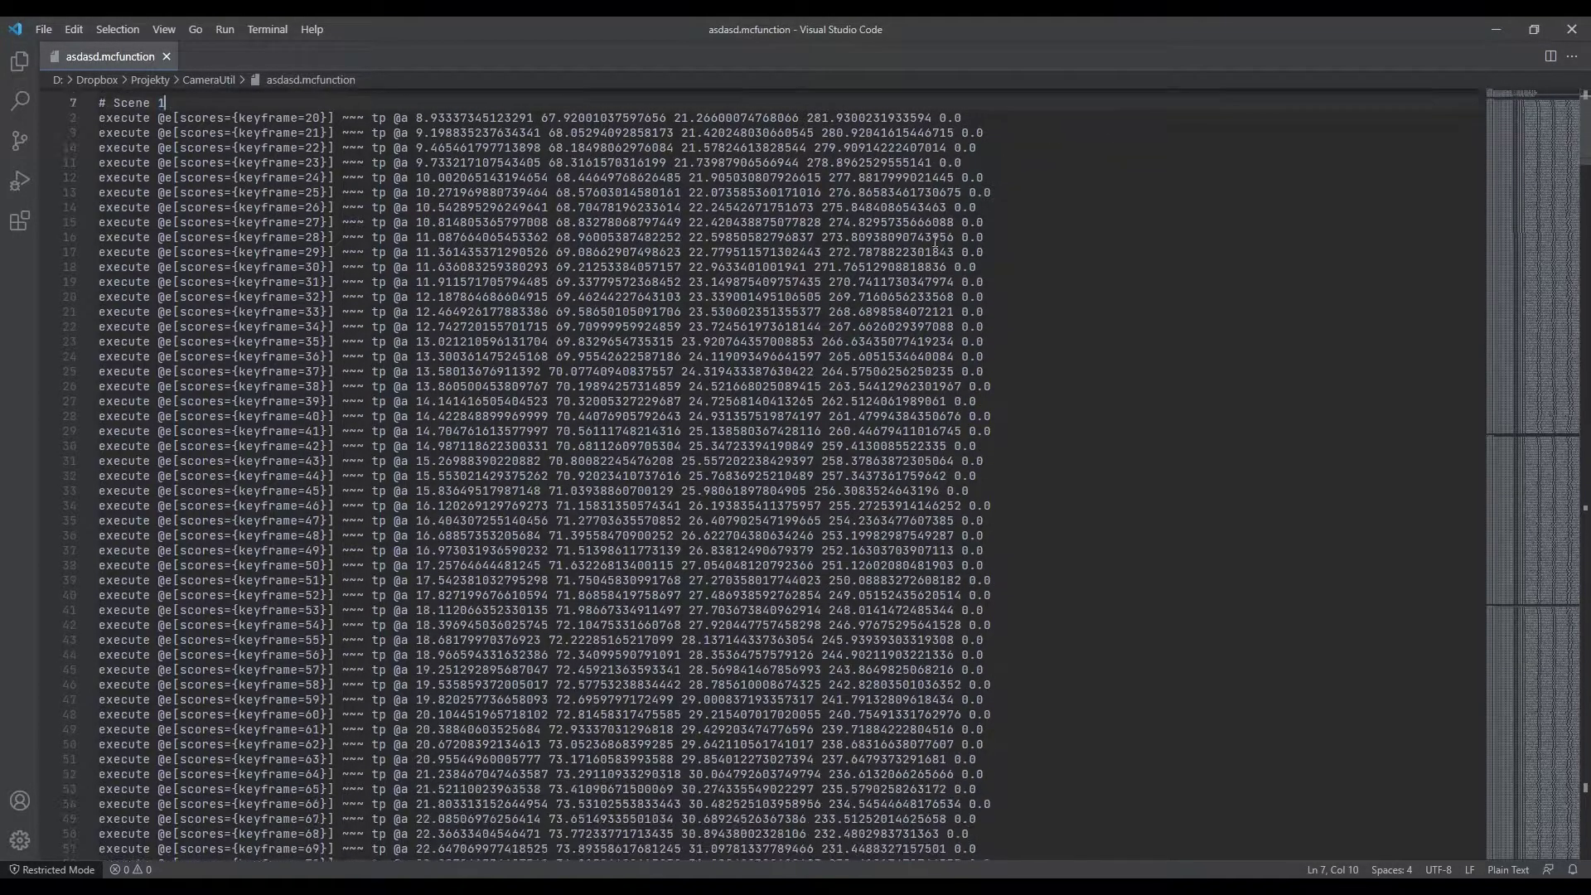
{"action": "scroll", "coordinate": [922, 261], "scroll_direction": "up", "scroll_amount": 5}
{"action": "left_click_drag", "start_coordinate": [1000, 189], "coordinate": [1134, 795]}
{"action": "left_click", "coordinate": [1201, 515]}
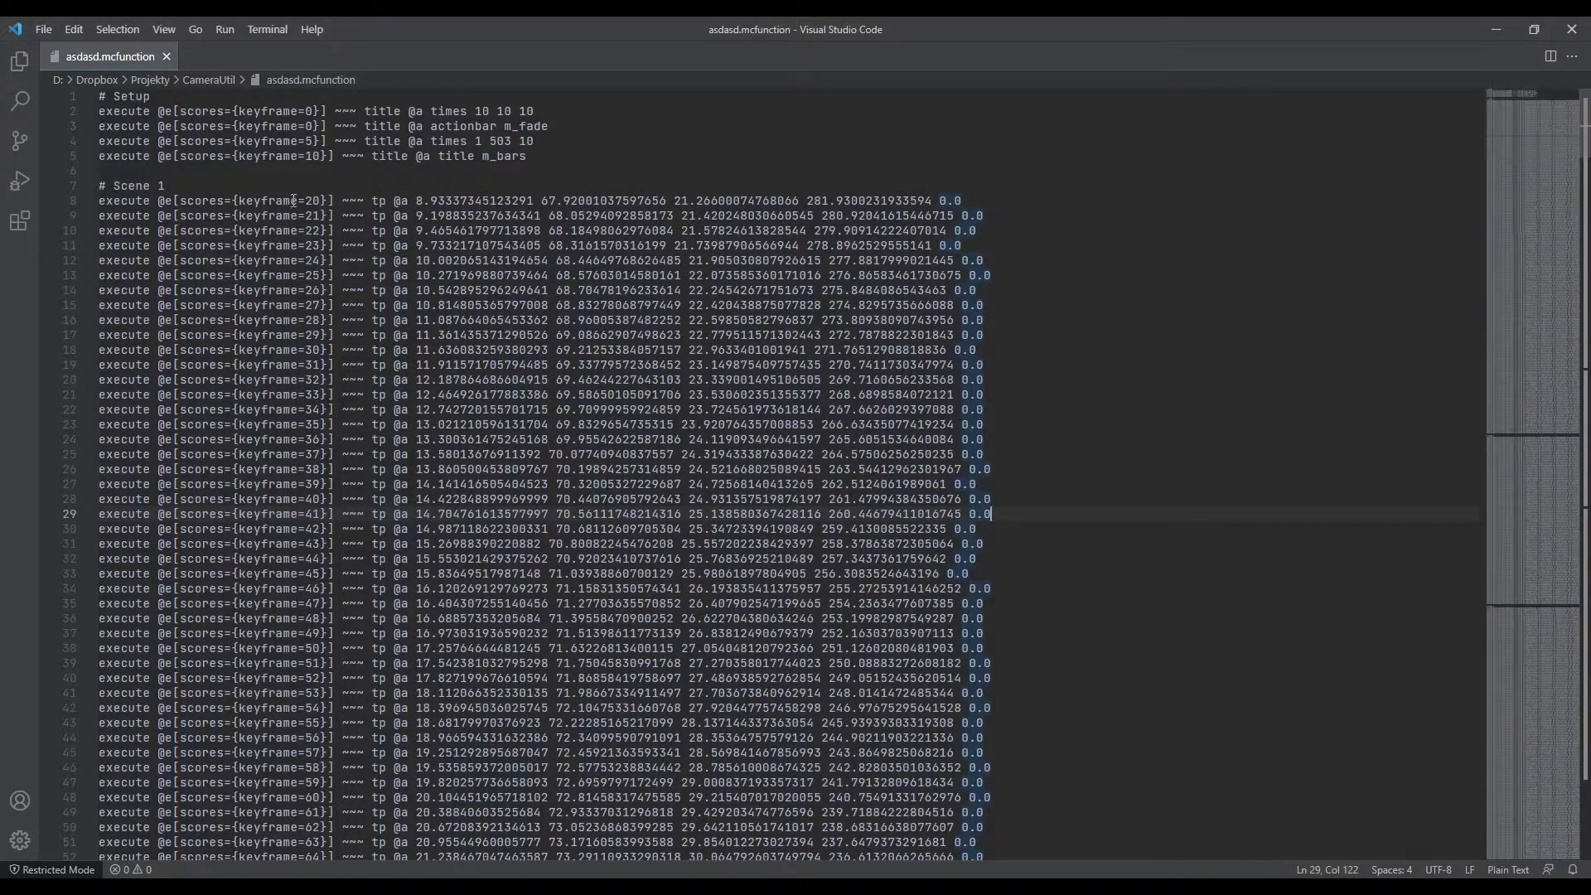
{"action": "double_click", "coordinate": [264, 201]}
{"action": "double_click", "coordinate": [315, 203]}
{"action": "double_click", "coordinate": [315, 215]}
{"action": "double_click", "coordinate": [281, 230]}
{"action": "left_click_drag", "start_coordinate": [1549, 131], "coordinate": [1553, 349]}
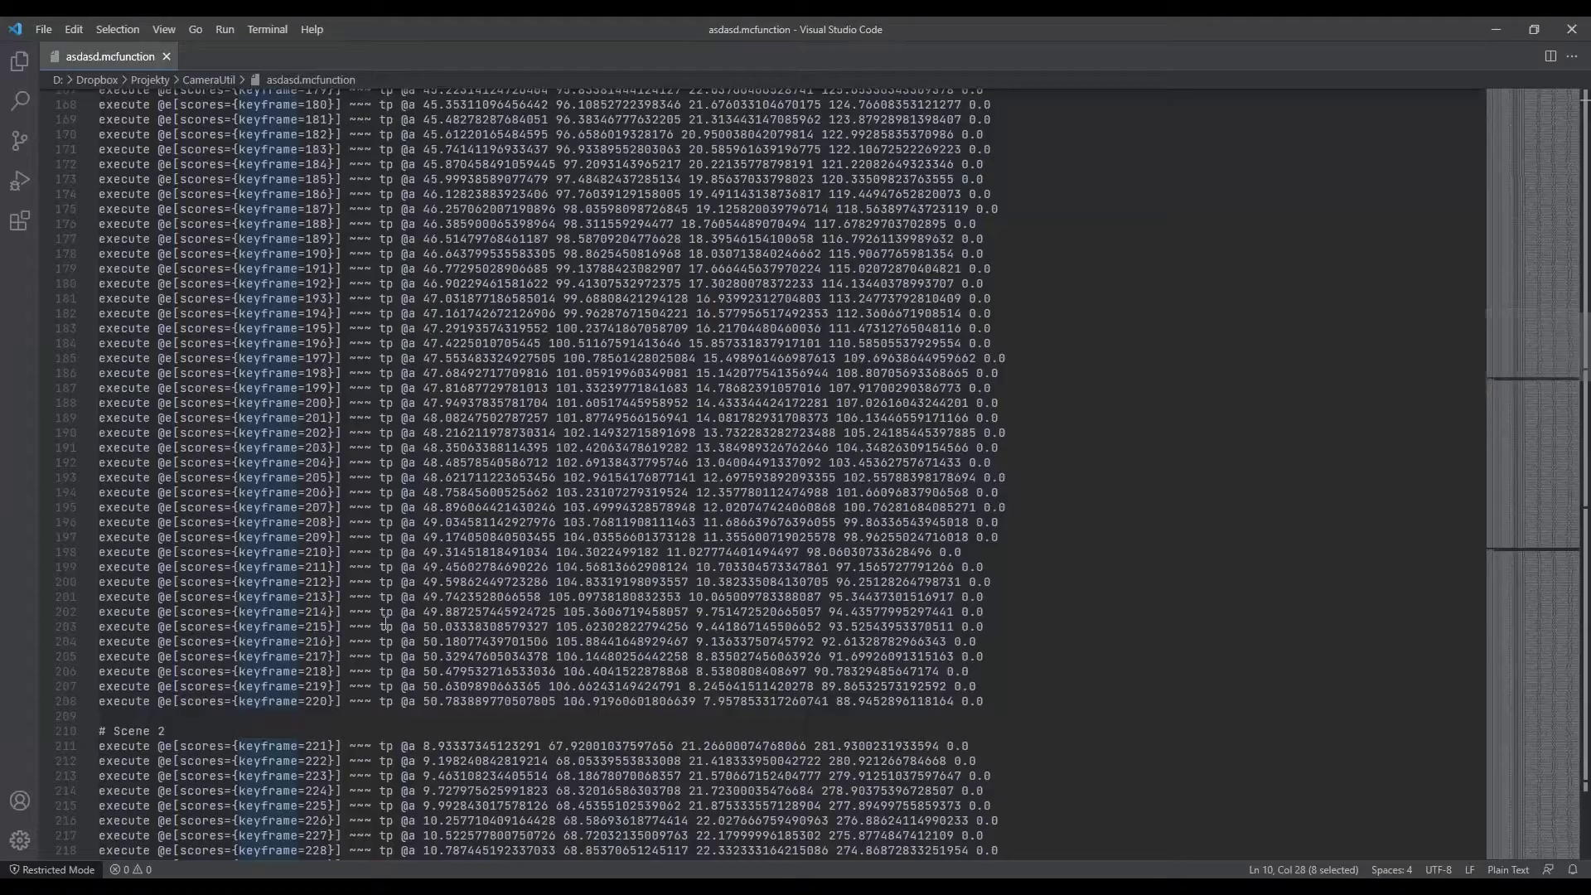
{"action": "left_click_drag", "start_coordinate": [177, 730], "coordinate": [86, 736]}
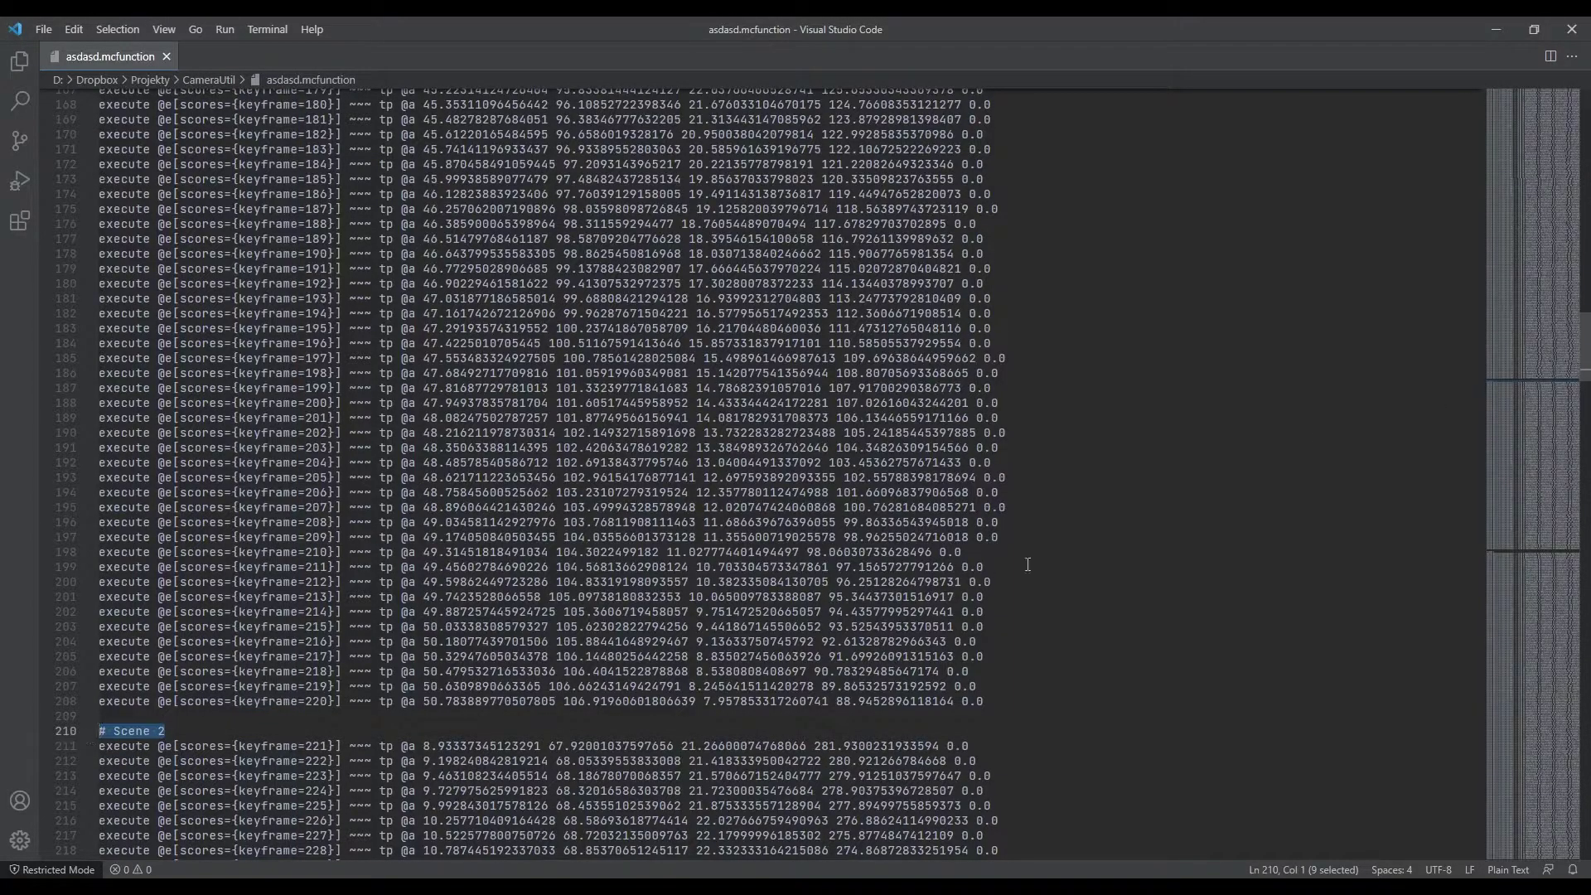
Step: Examine the Cleanup commands for m_clear and the keyframe reset, and the Increment keyframe command at the end of the file
{"action": "left_click_drag", "start_coordinate": [1534, 380], "coordinate": [1522, 767]}
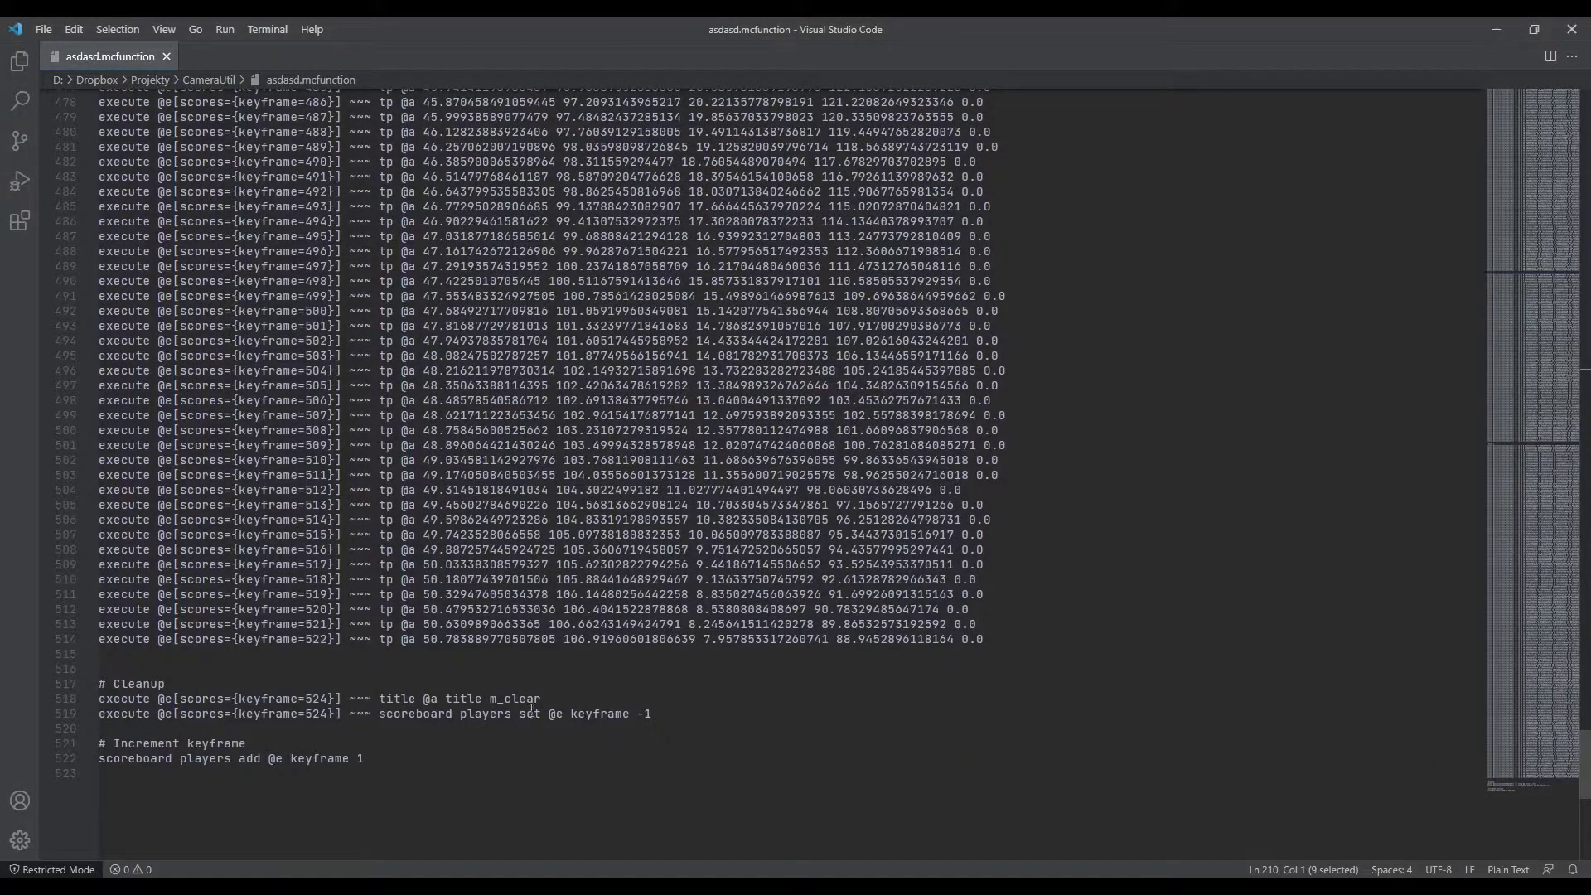
{"action": "left_click_drag", "start_coordinate": [585, 701], "coordinate": [386, 698]}
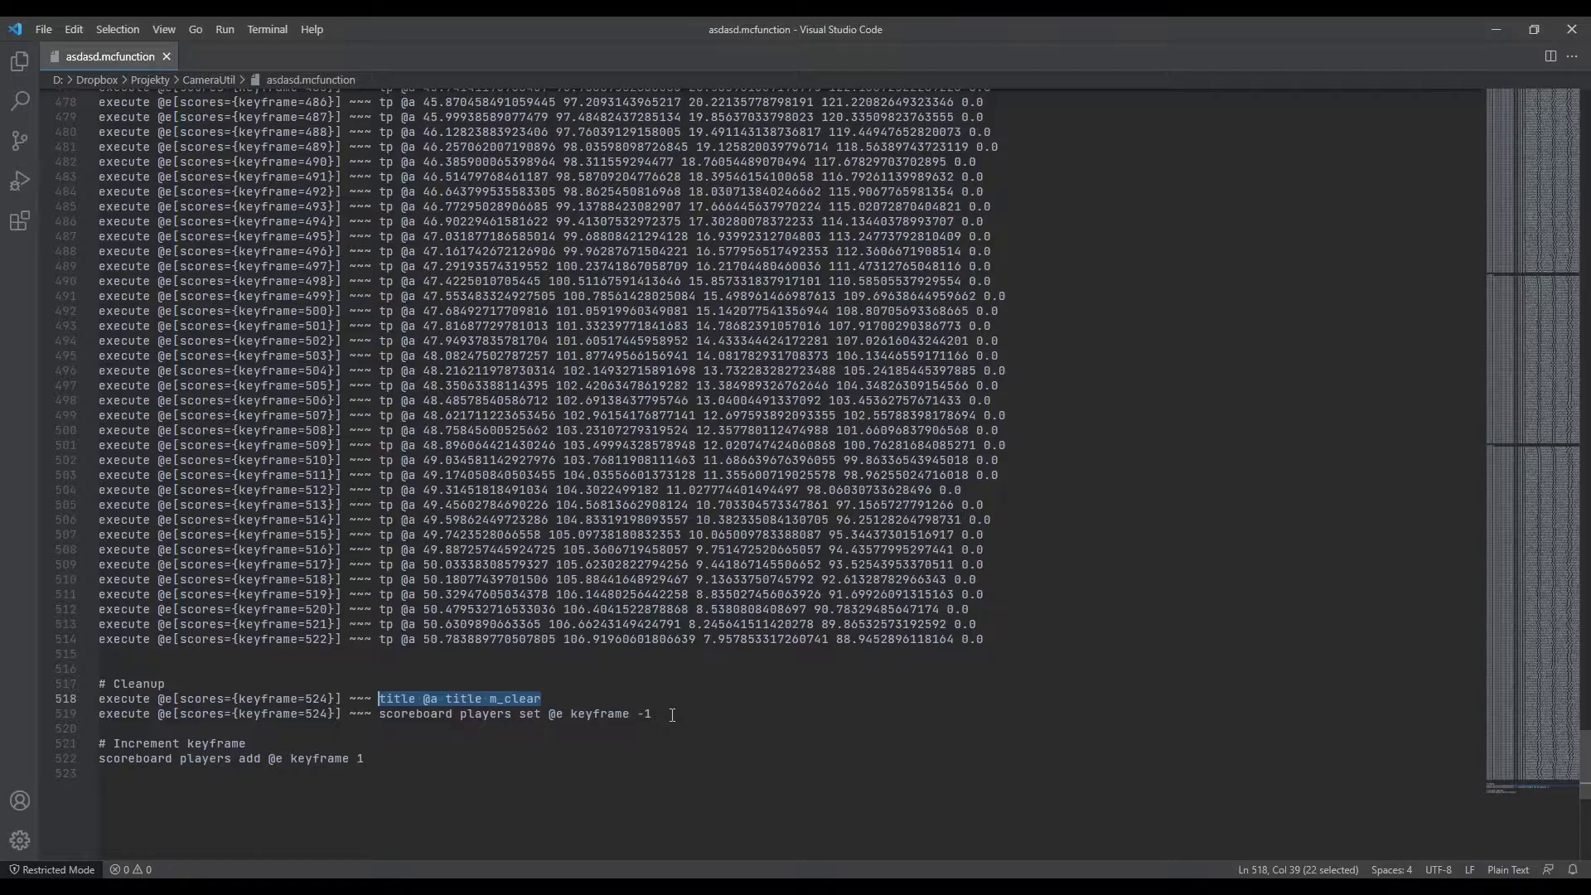
{"action": "left_click_drag", "start_coordinate": [672, 715], "coordinate": [378, 716]}
{"action": "left_click_drag", "start_coordinate": [653, 715], "coordinate": [637, 714]}
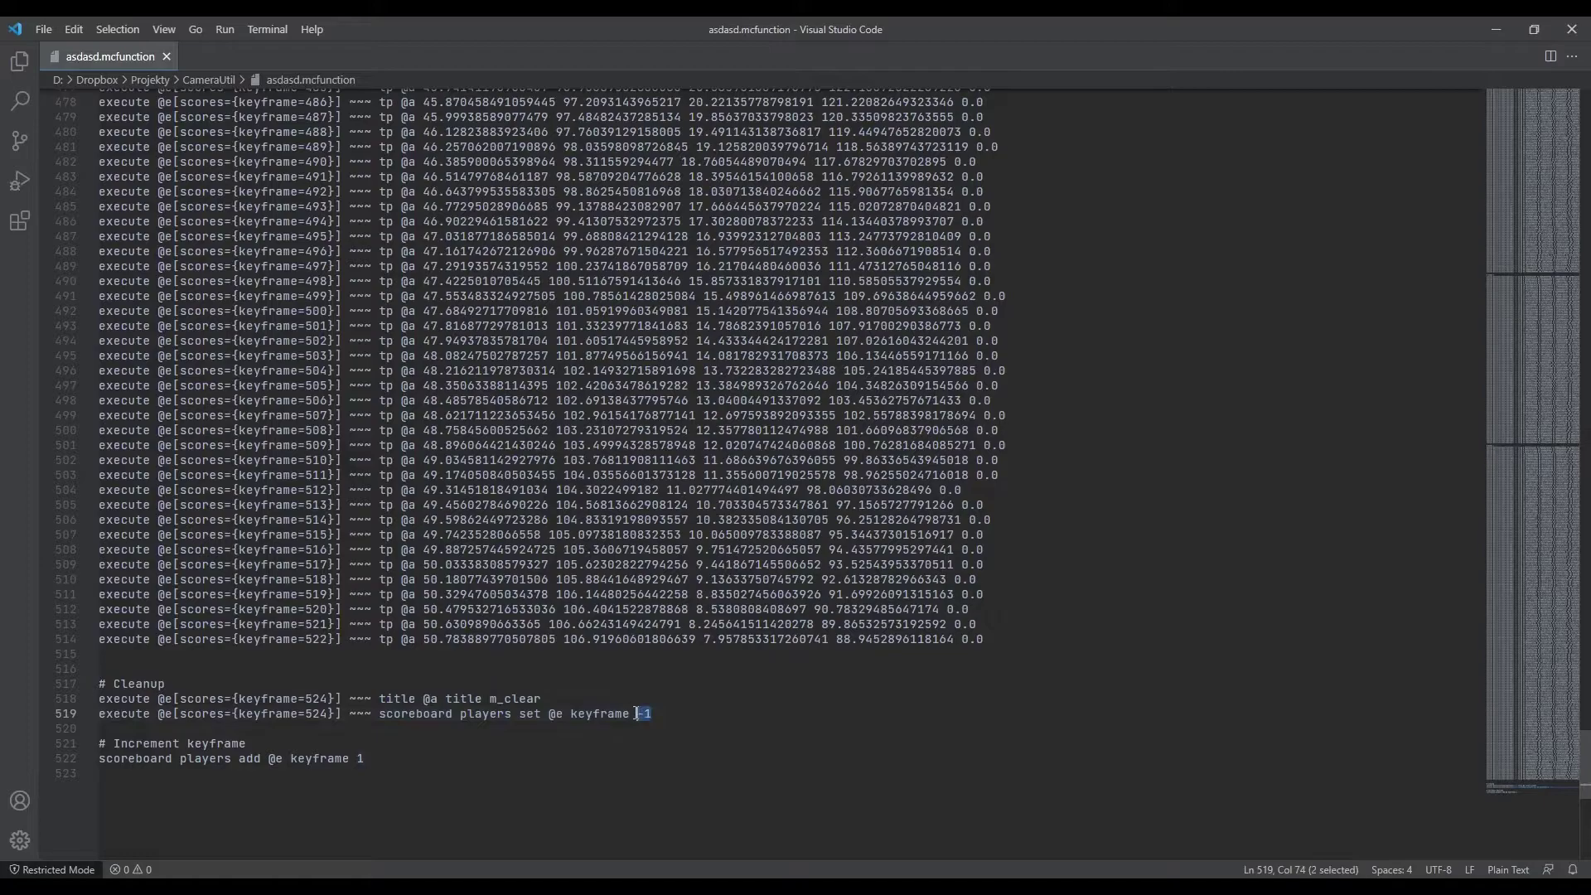
{"action": "left_click_drag", "start_coordinate": [425, 743], "coordinate": [388, 757]}
{"action": "left_click", "coordinate": [294, 783]}
{"action": "left_click", "coordinate": [389, 759]}
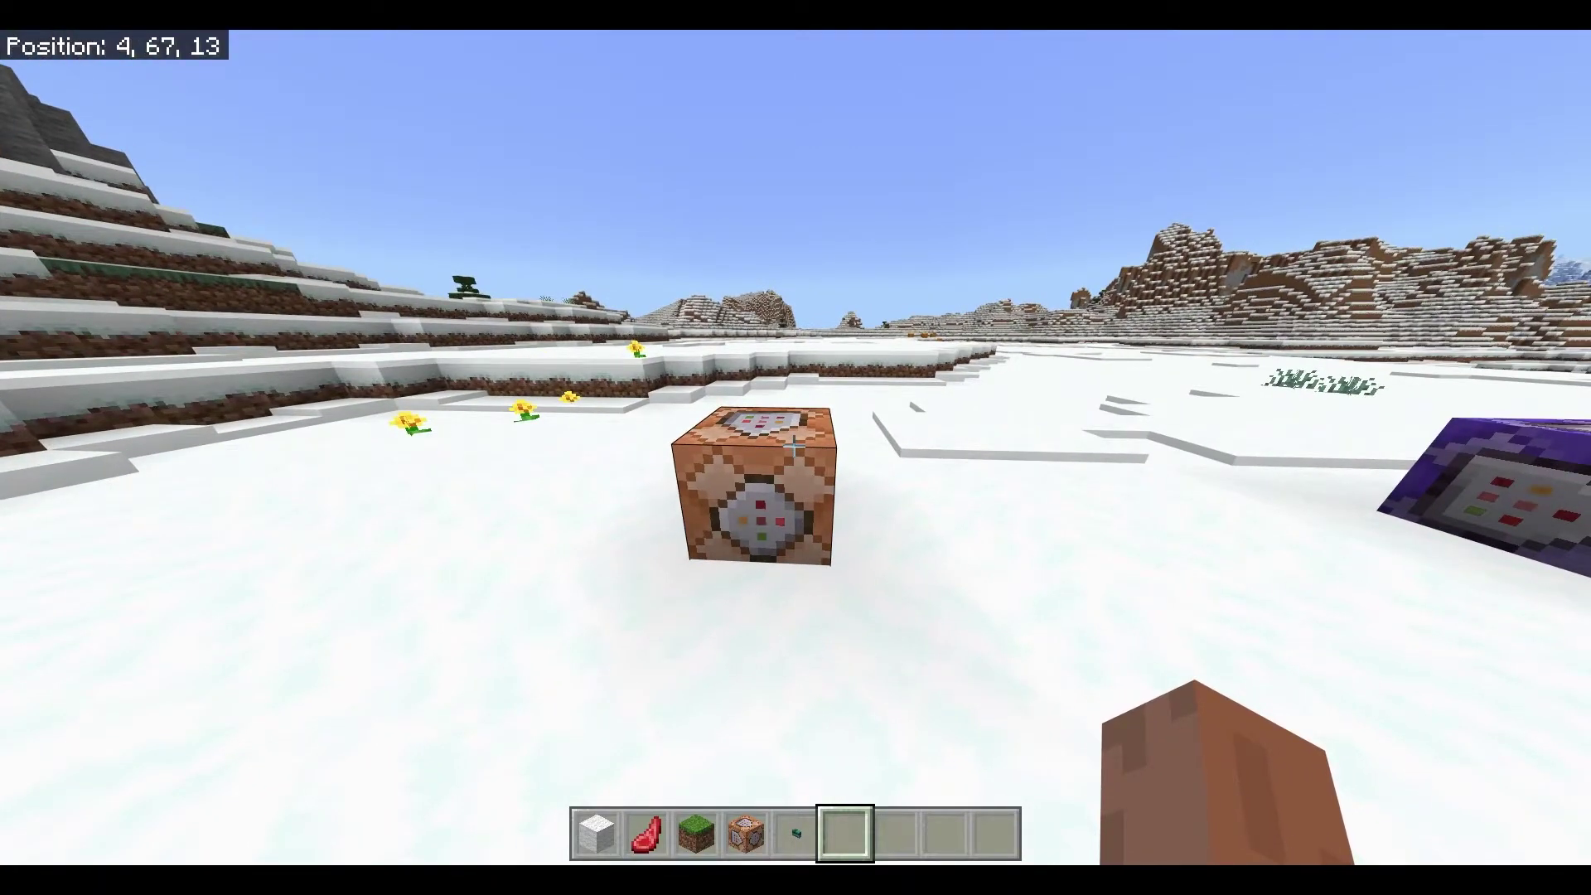
Step: Switch to Minecraft and look over the command blocks placed in the snow near position 4, 67, 13
{"action": "key", "text": "w"}
{"action": "key", "text": "d"}
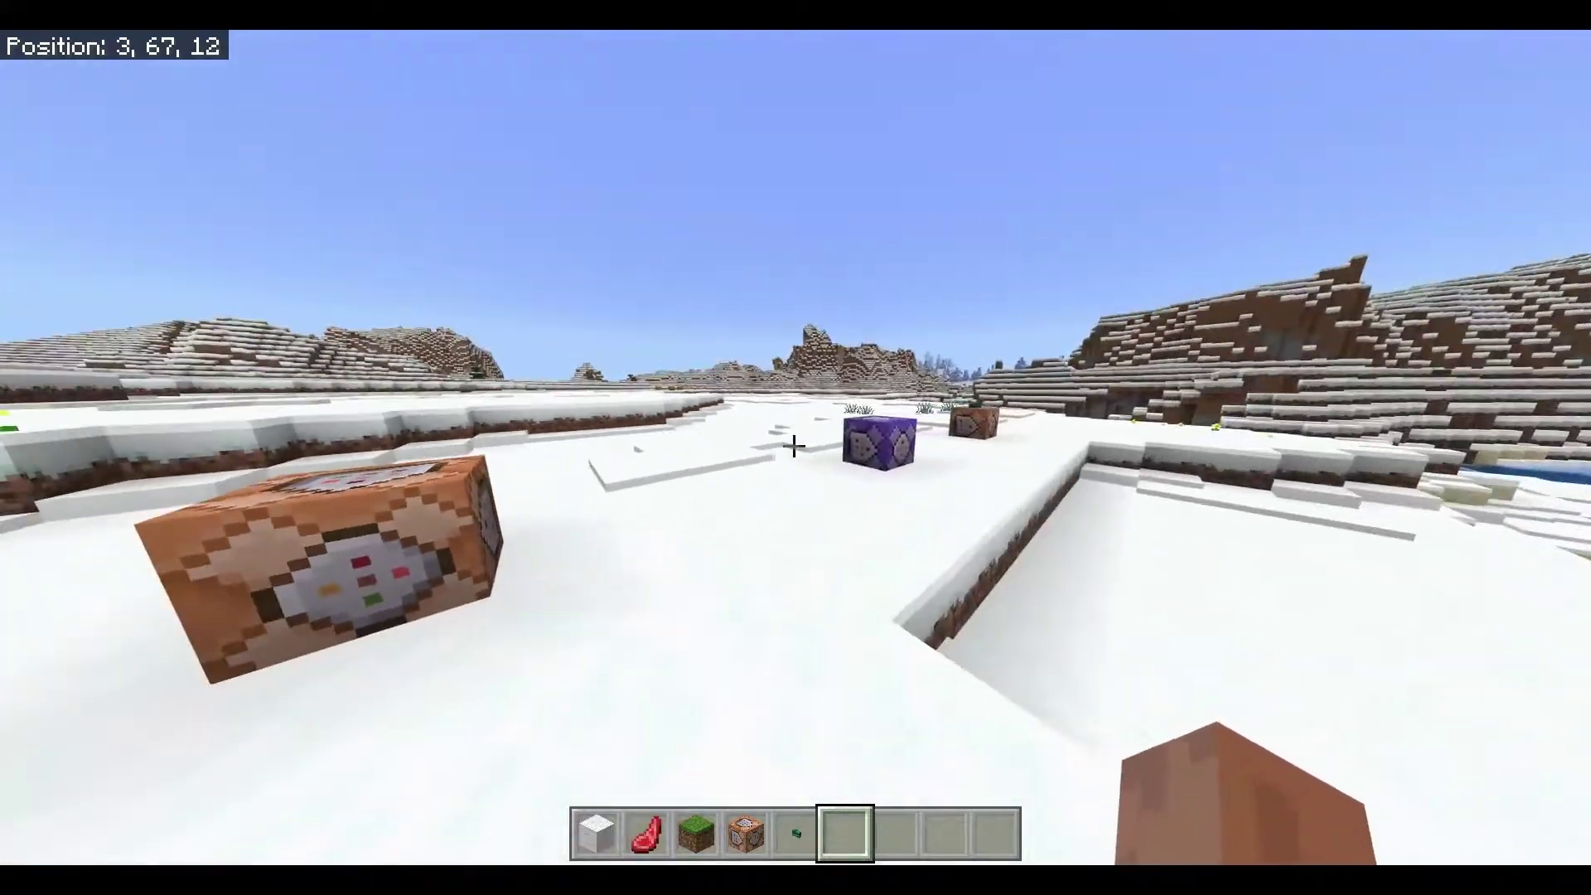
{"action": "key", "text": "w"}
{"action": "key", "text": "space"}
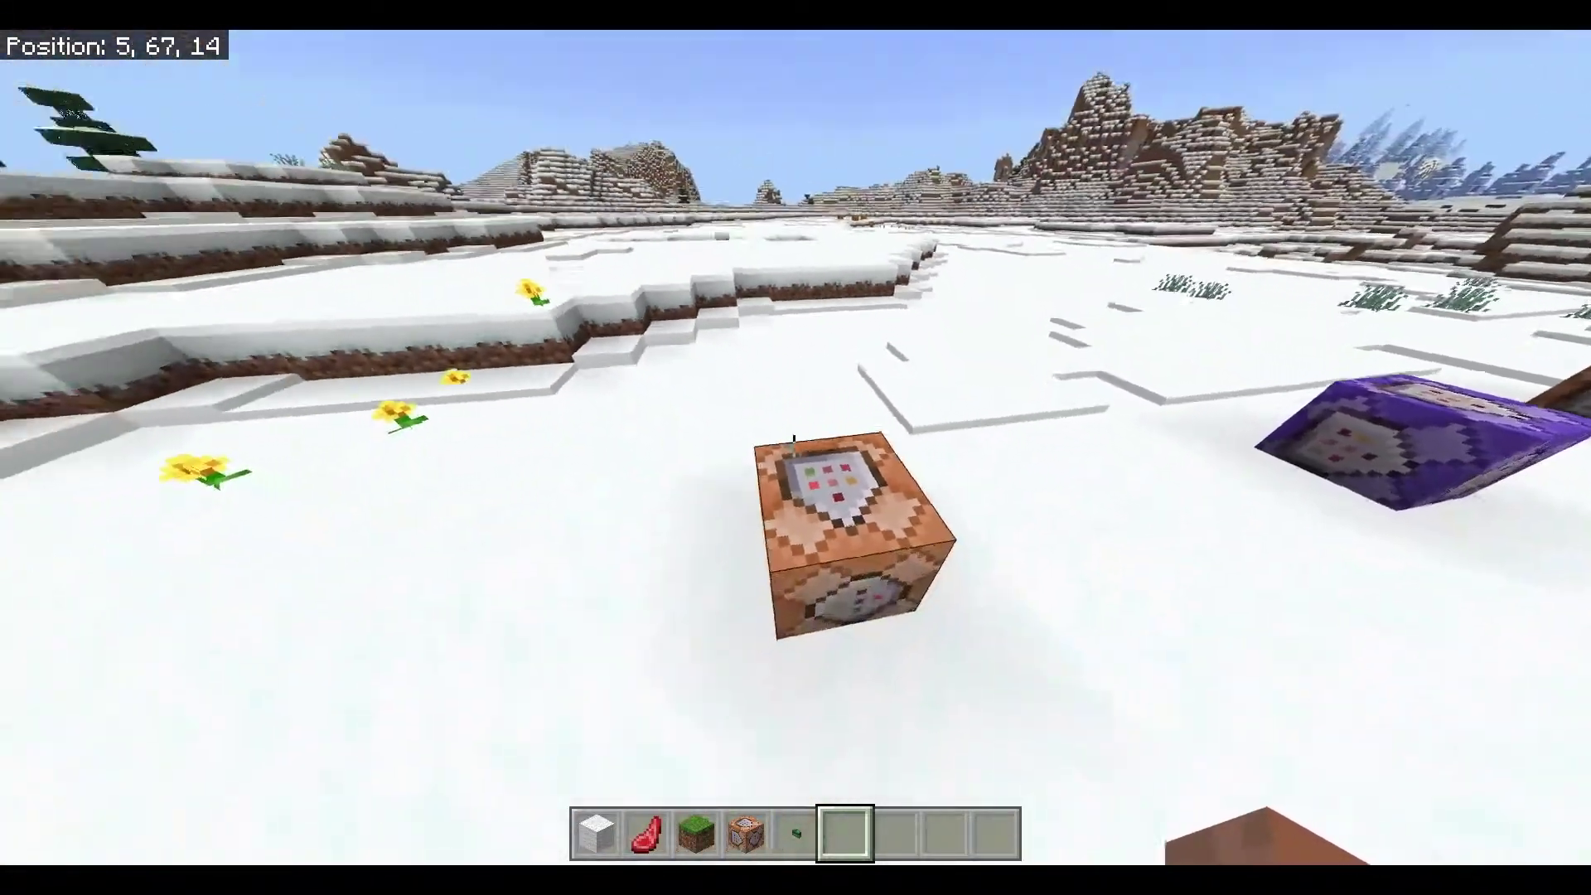
{"action": "key", "text": "s"}
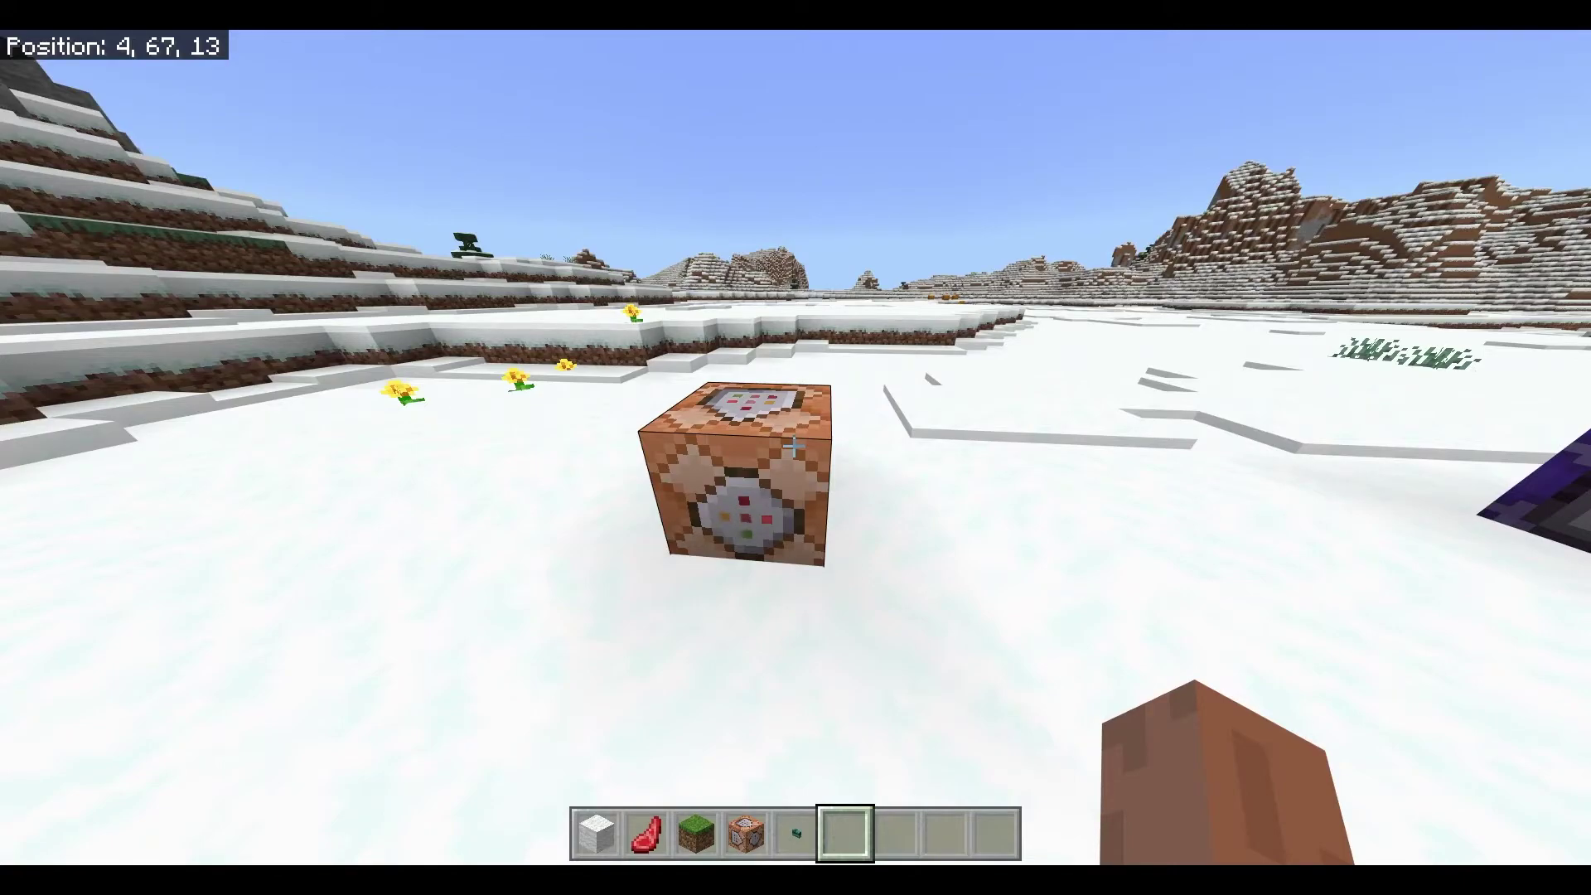
Step: Open the impulse command block near position 4, 67, 14 and examine its scoreboard objective command and block settings
{"action": "key", "text": "a"}
{"action": "key", "text": "w"}
{"action": "key", "text": "s"}
{"action": "key", "text": "d"}
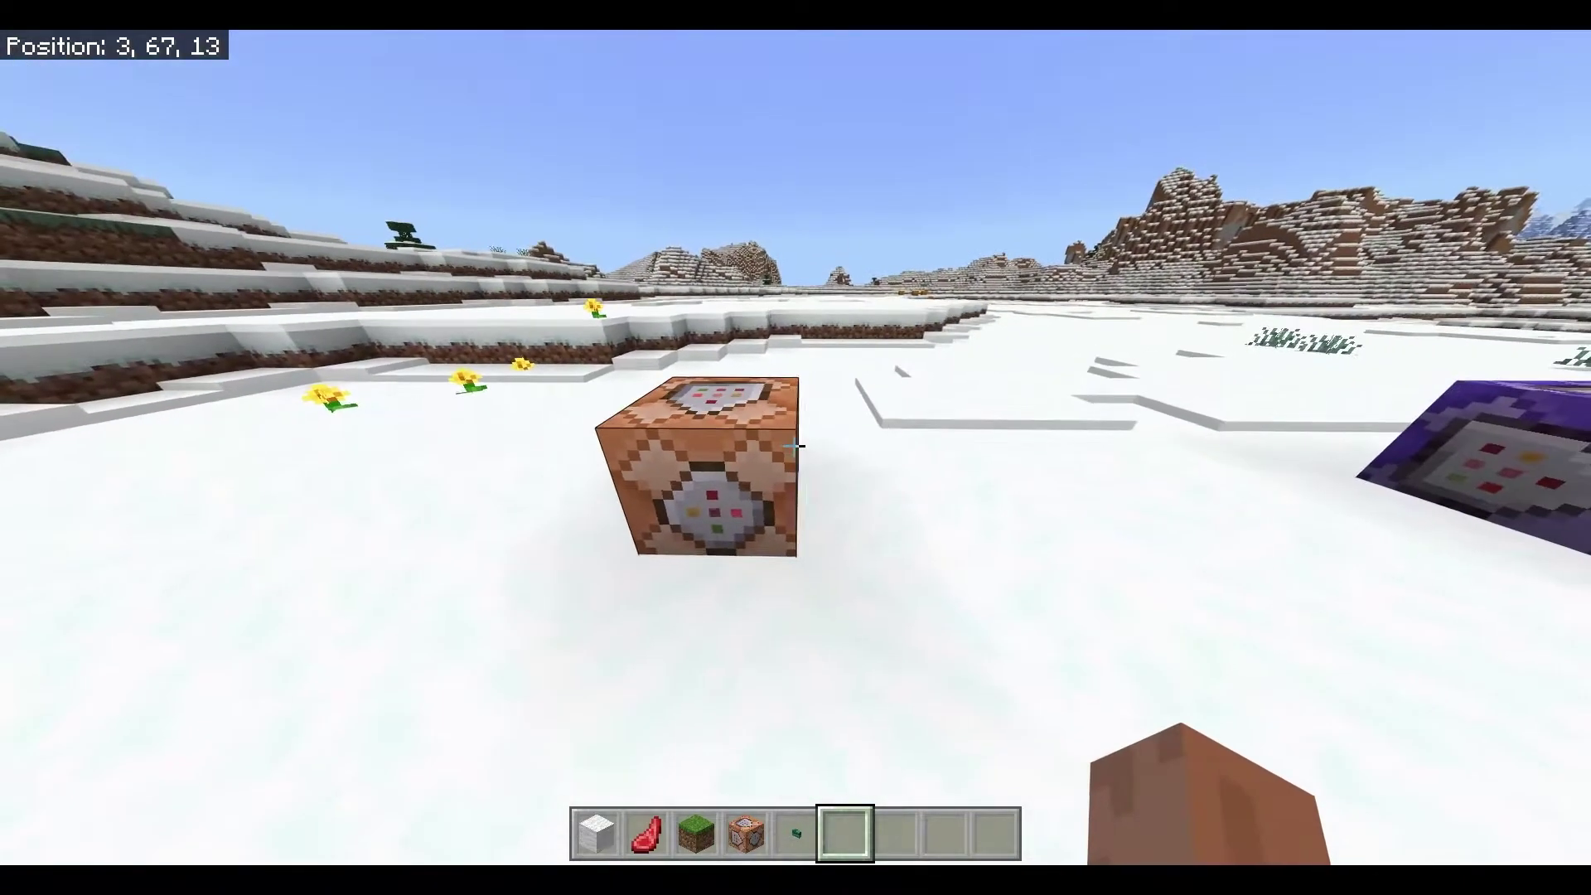
{"action": "key", "text": "a"}
{"action": "key", "text": "w"}
{"action": "right_click", "coordinate": [794, 446]}
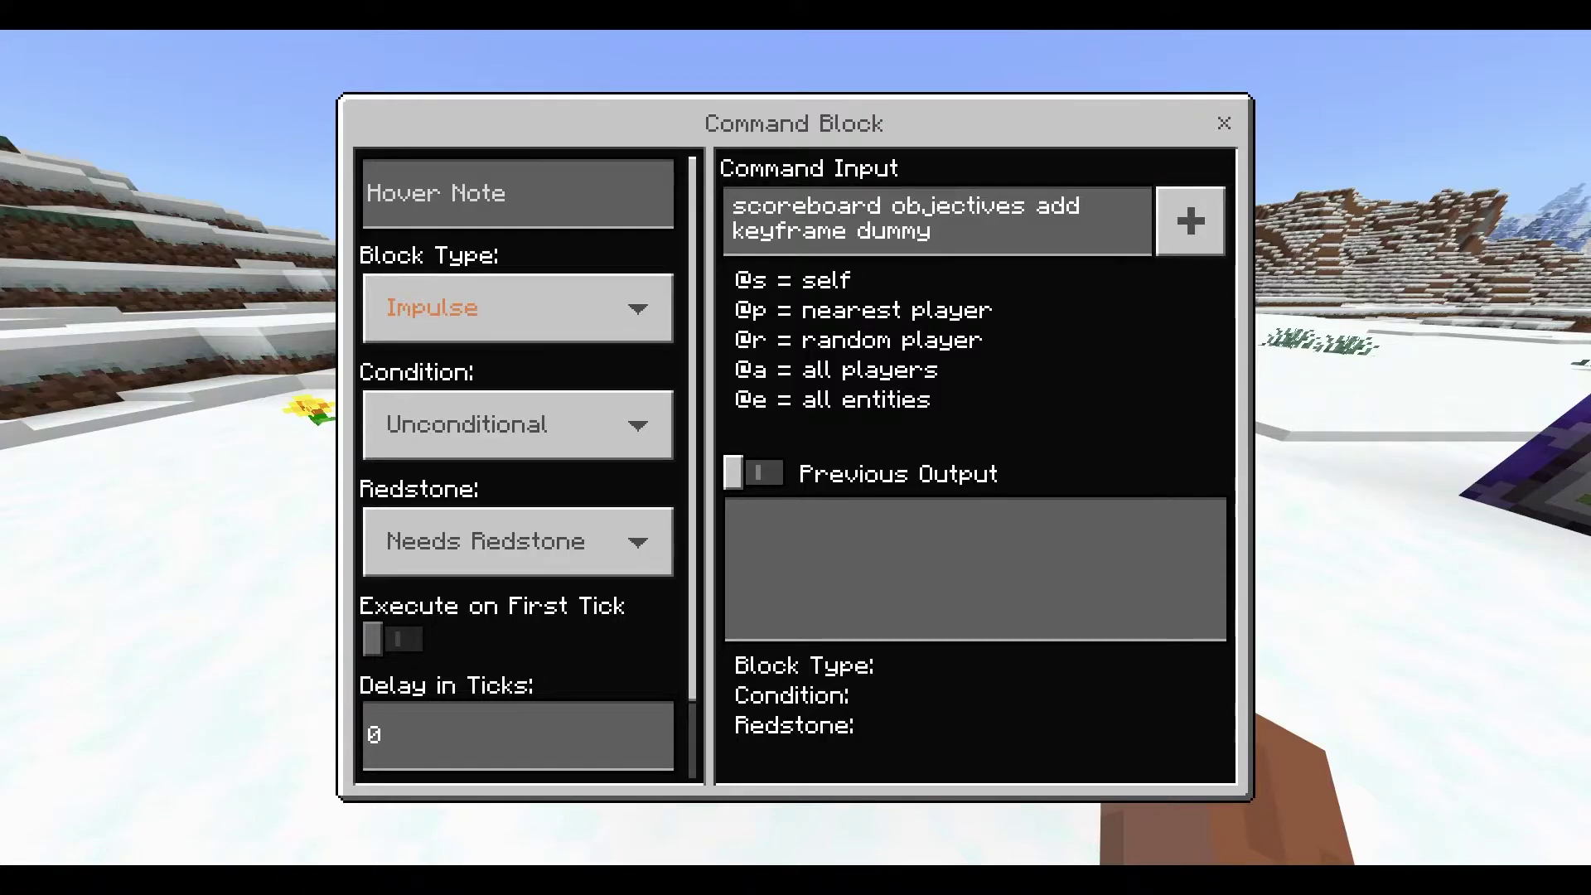
{"action": "key", "text": "Escape"}
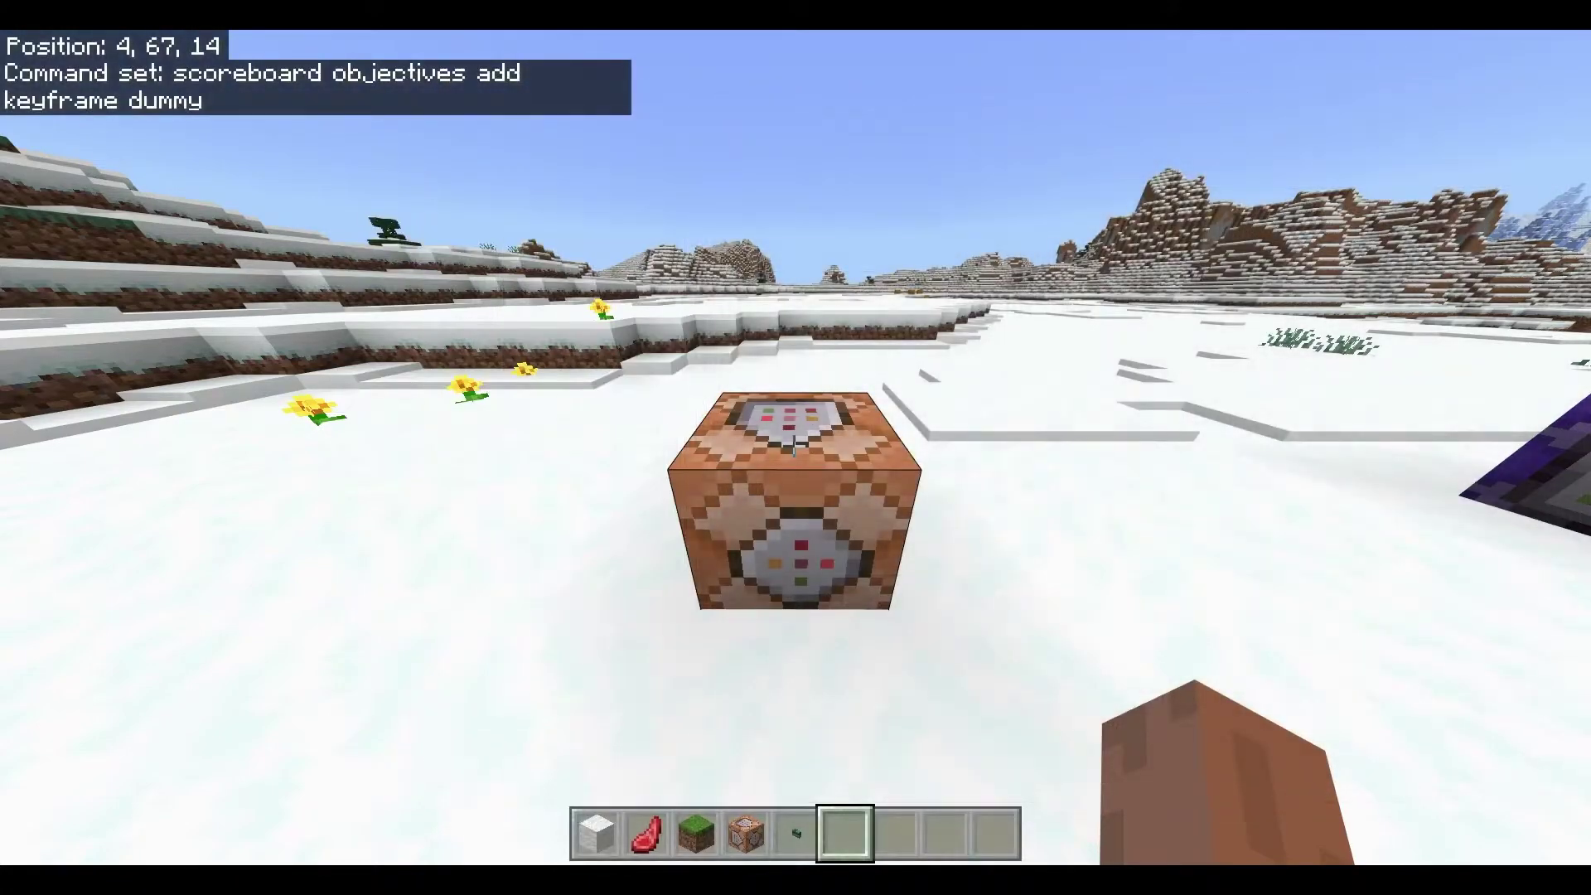
Step: Examine the function command and settings of the purple repeating block, and the keyframe score command of the impulse block with the button
{"action": "key", "text": "w"}
{"action": "key", "text": "w"}
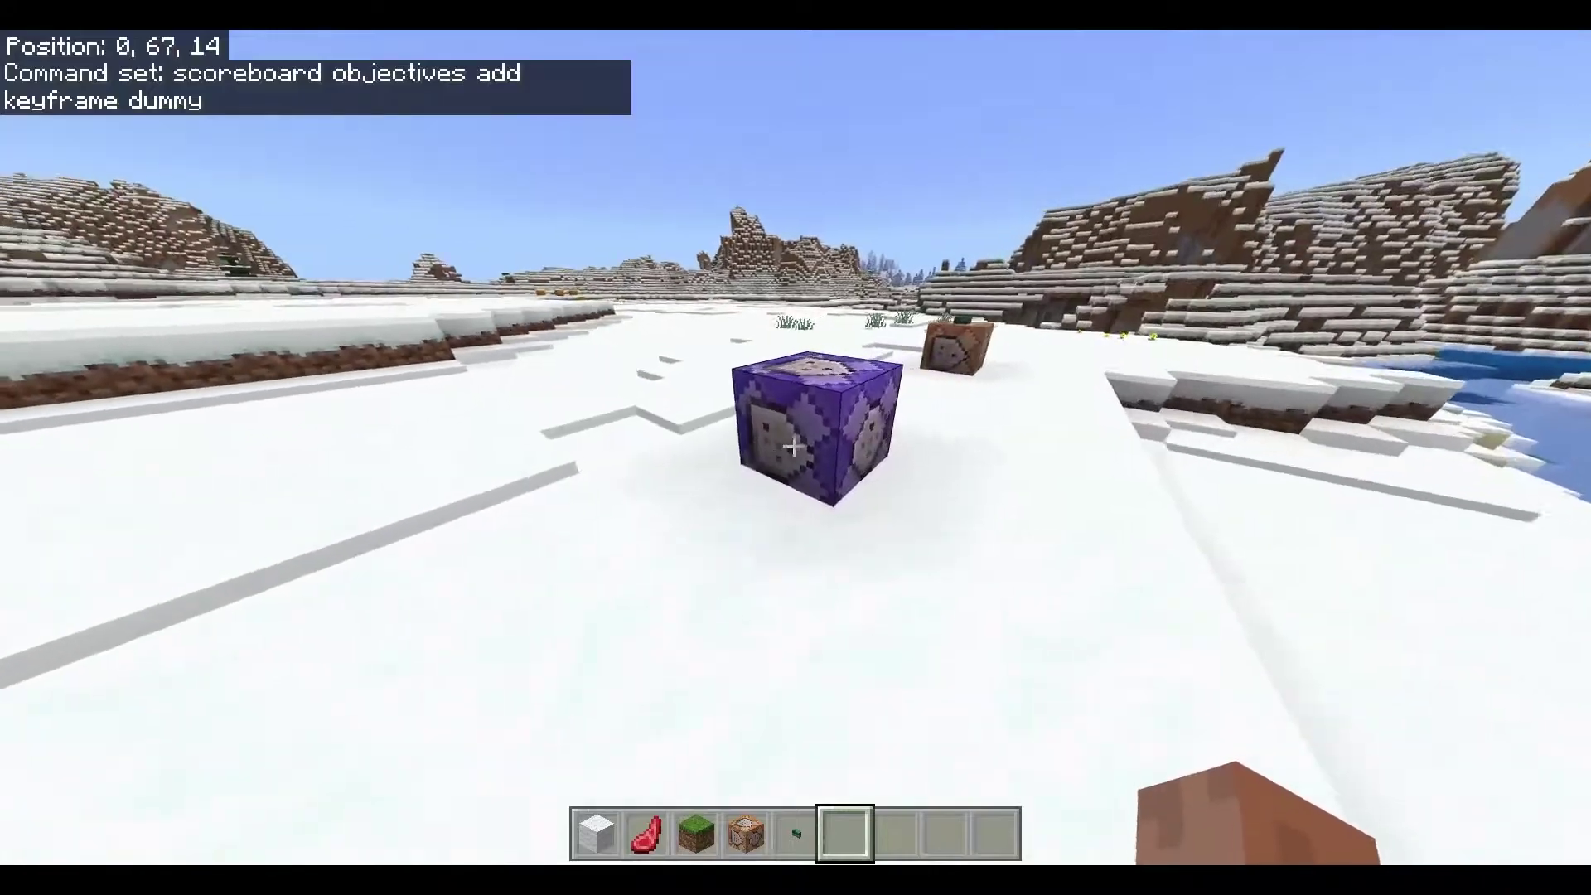
{"action": "key", "text": "w"}
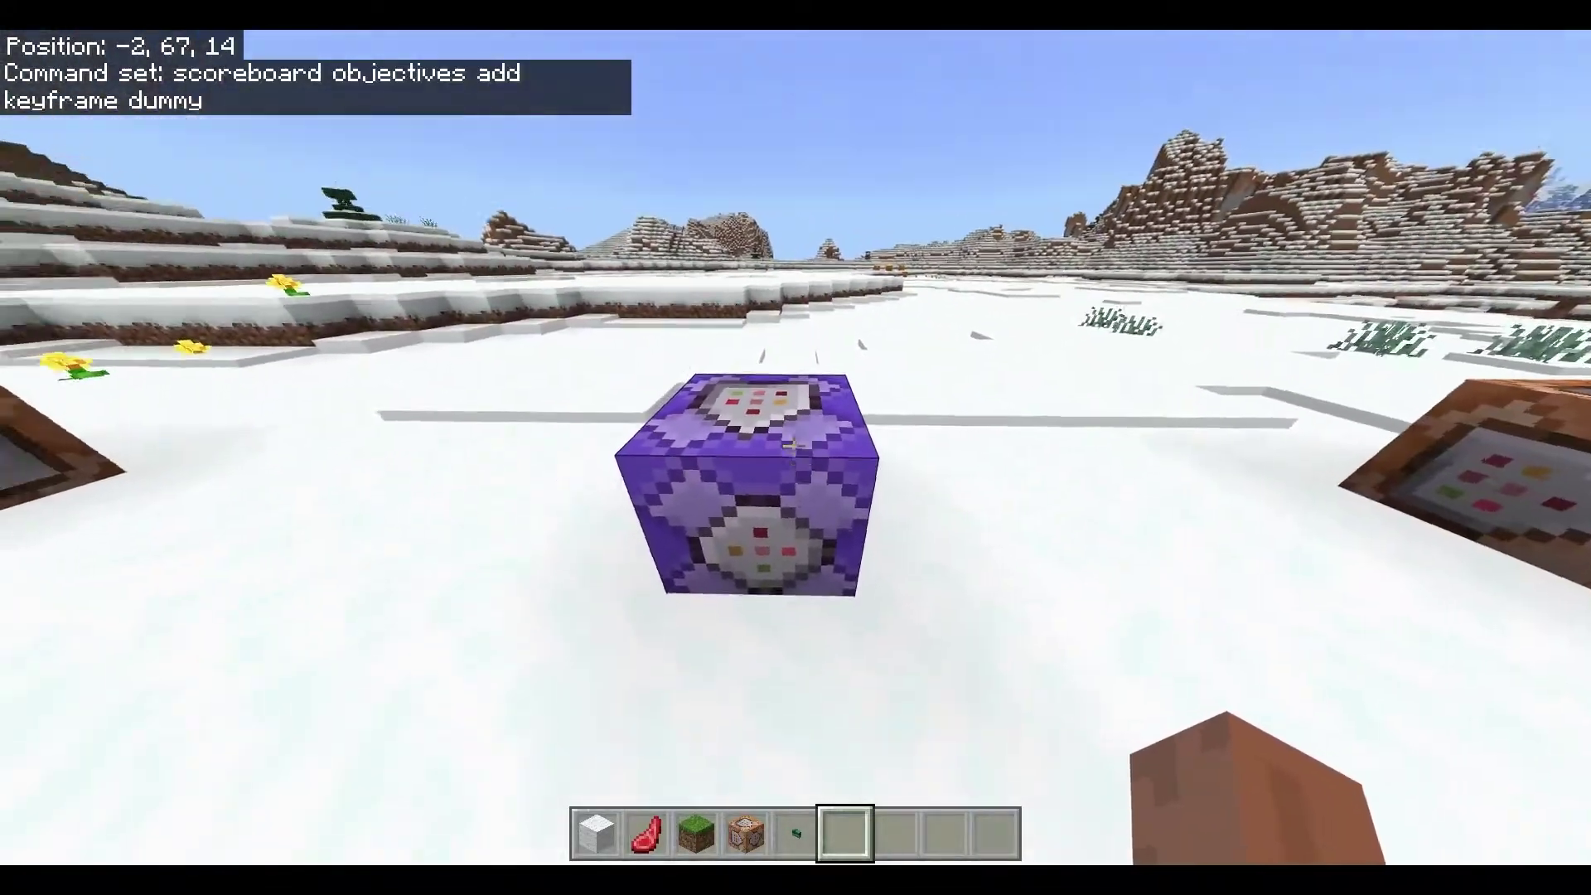
{"action": "right_click", "coordinate": [794, 448]}
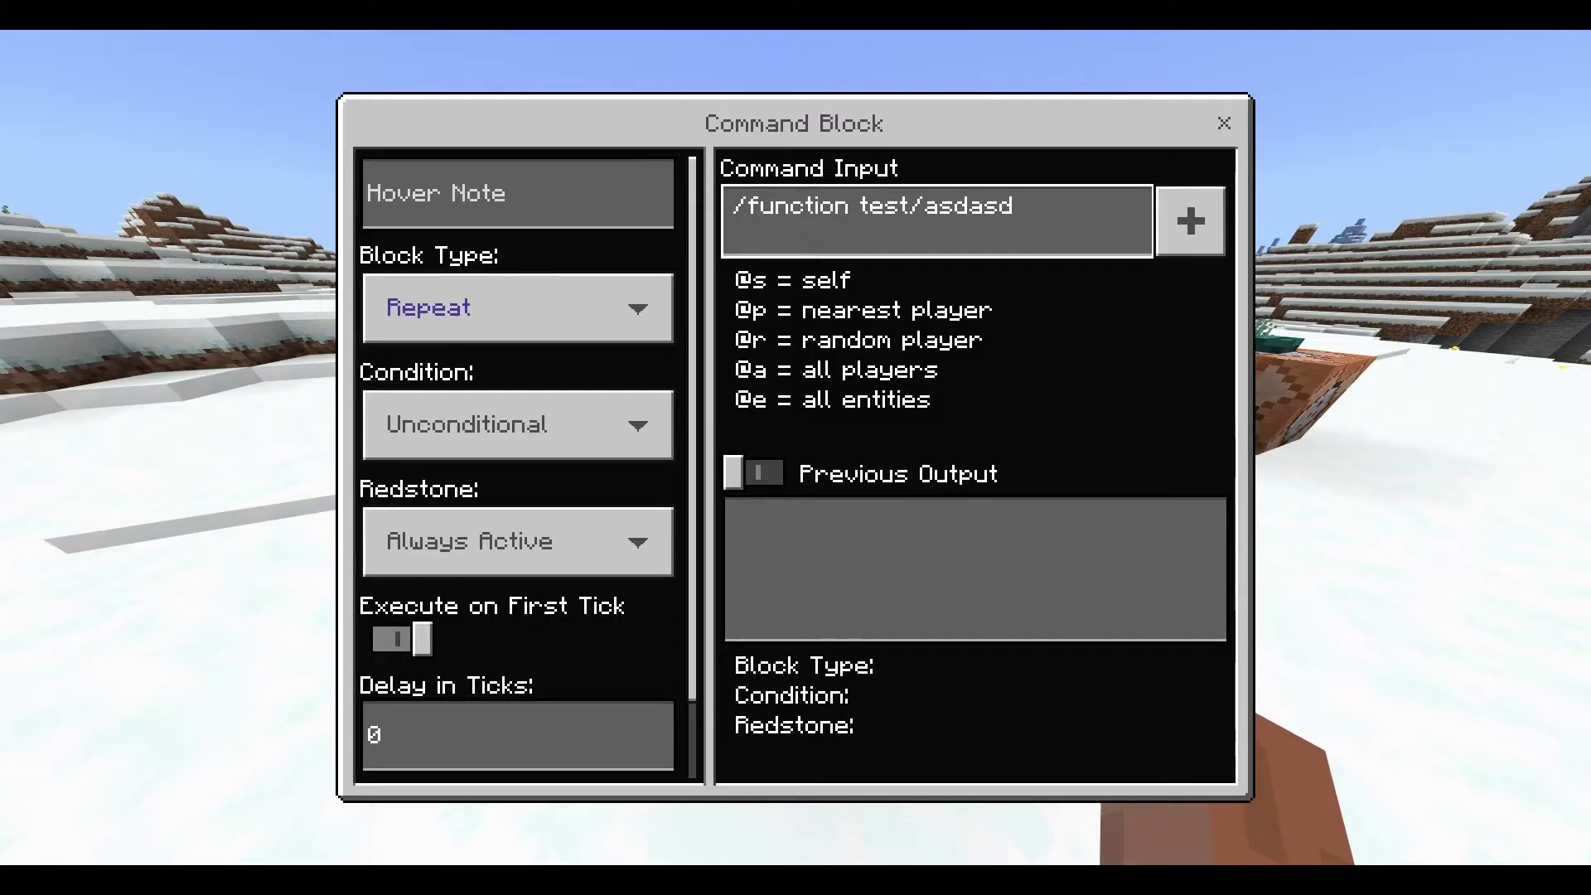
{"action": "key", "text": "Escape"}
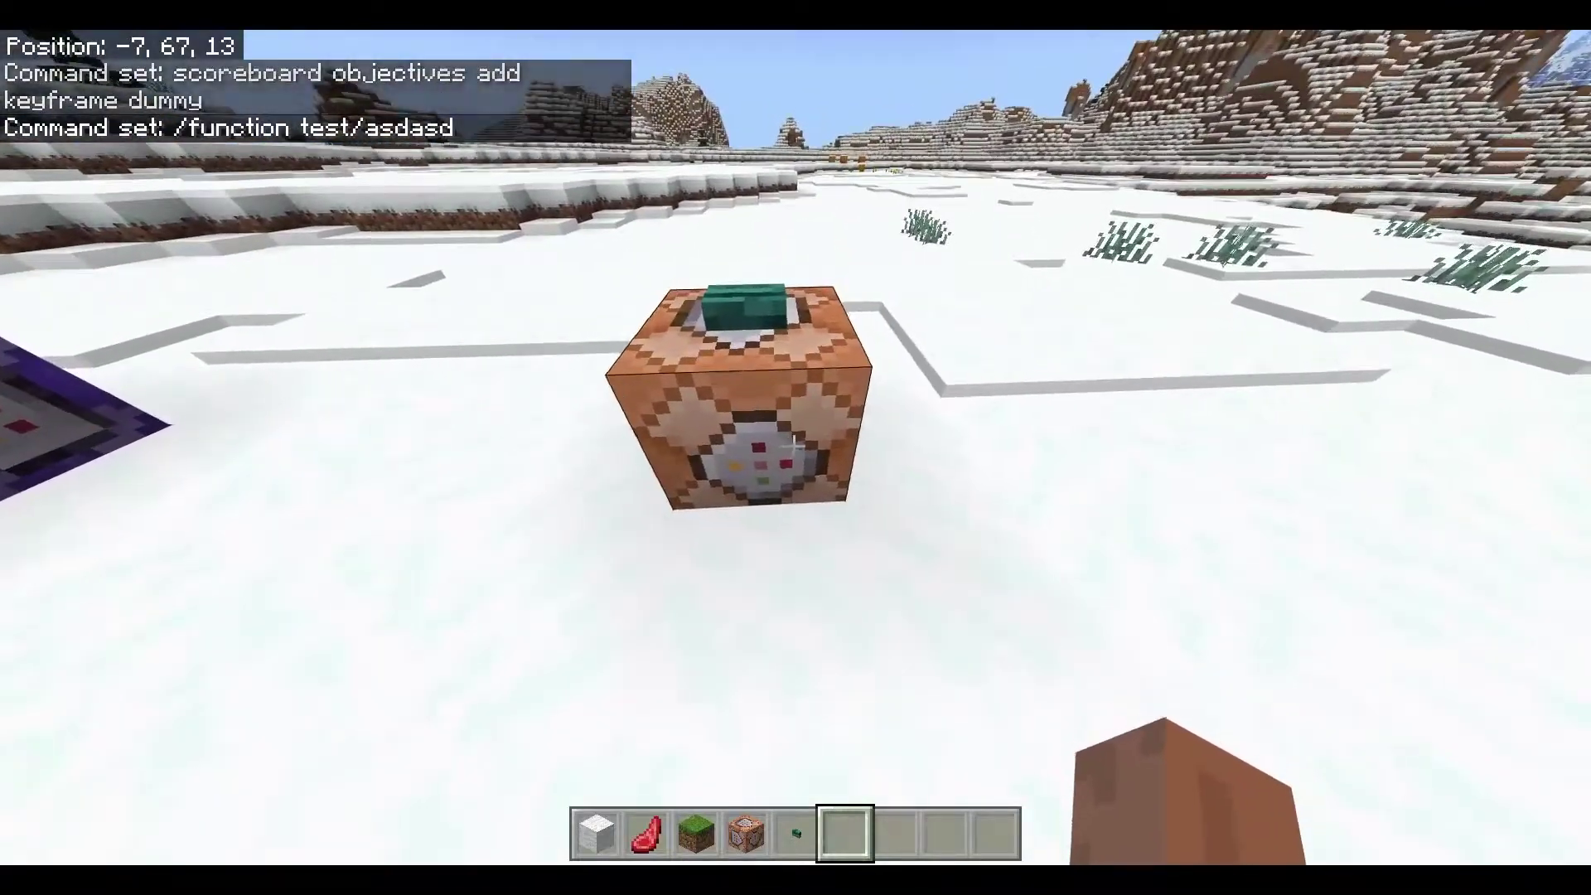
{"action": "right_click", "coordinate": [794, 446]}
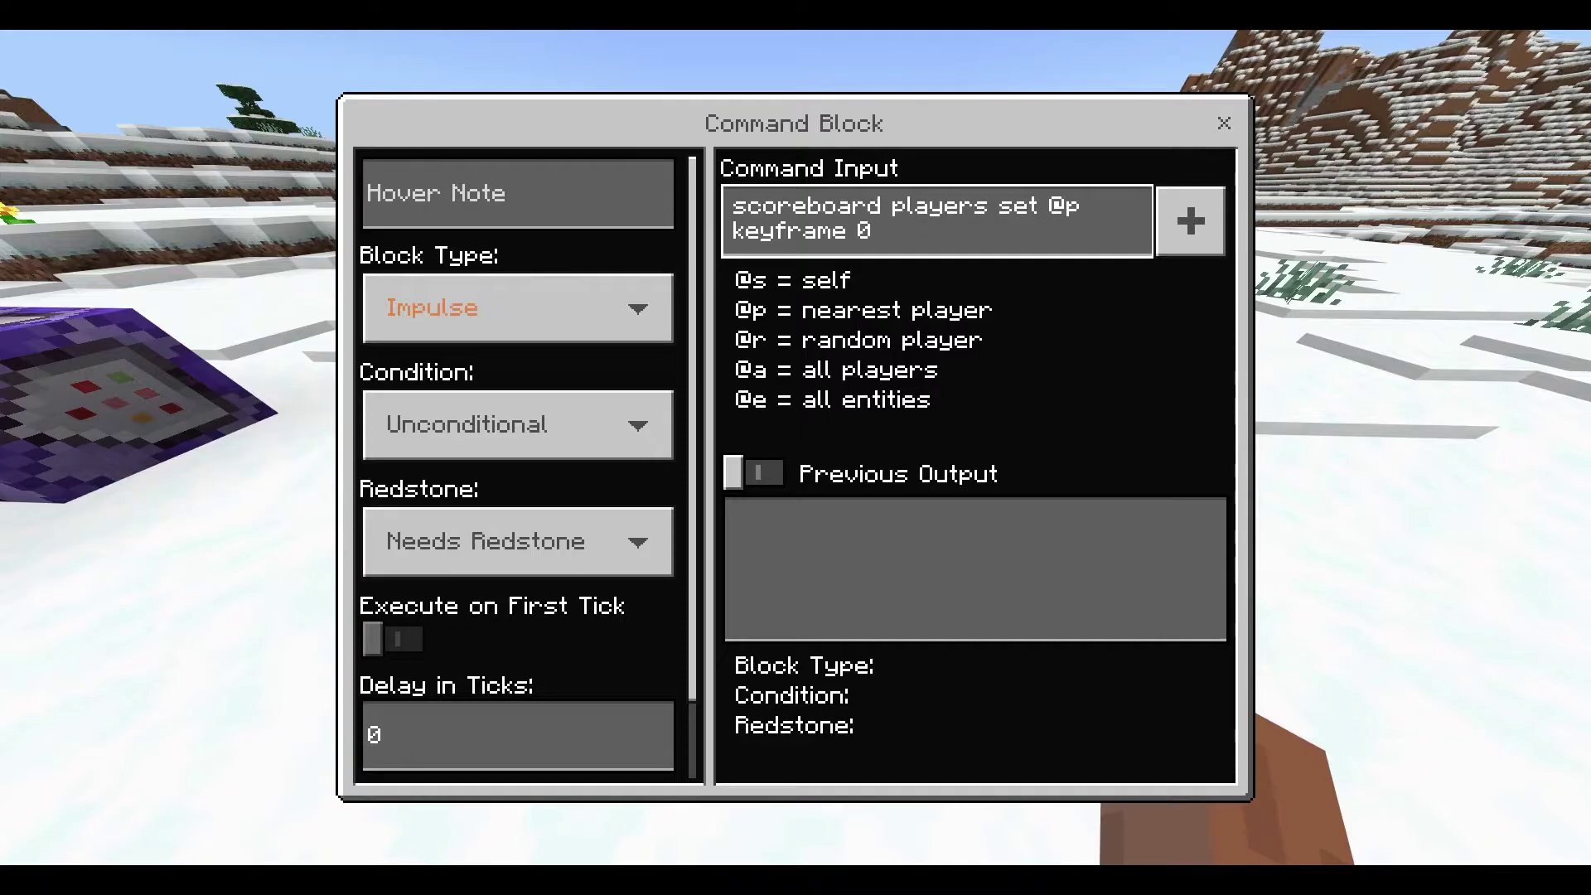
{"action": "key", "text": "Escape"}
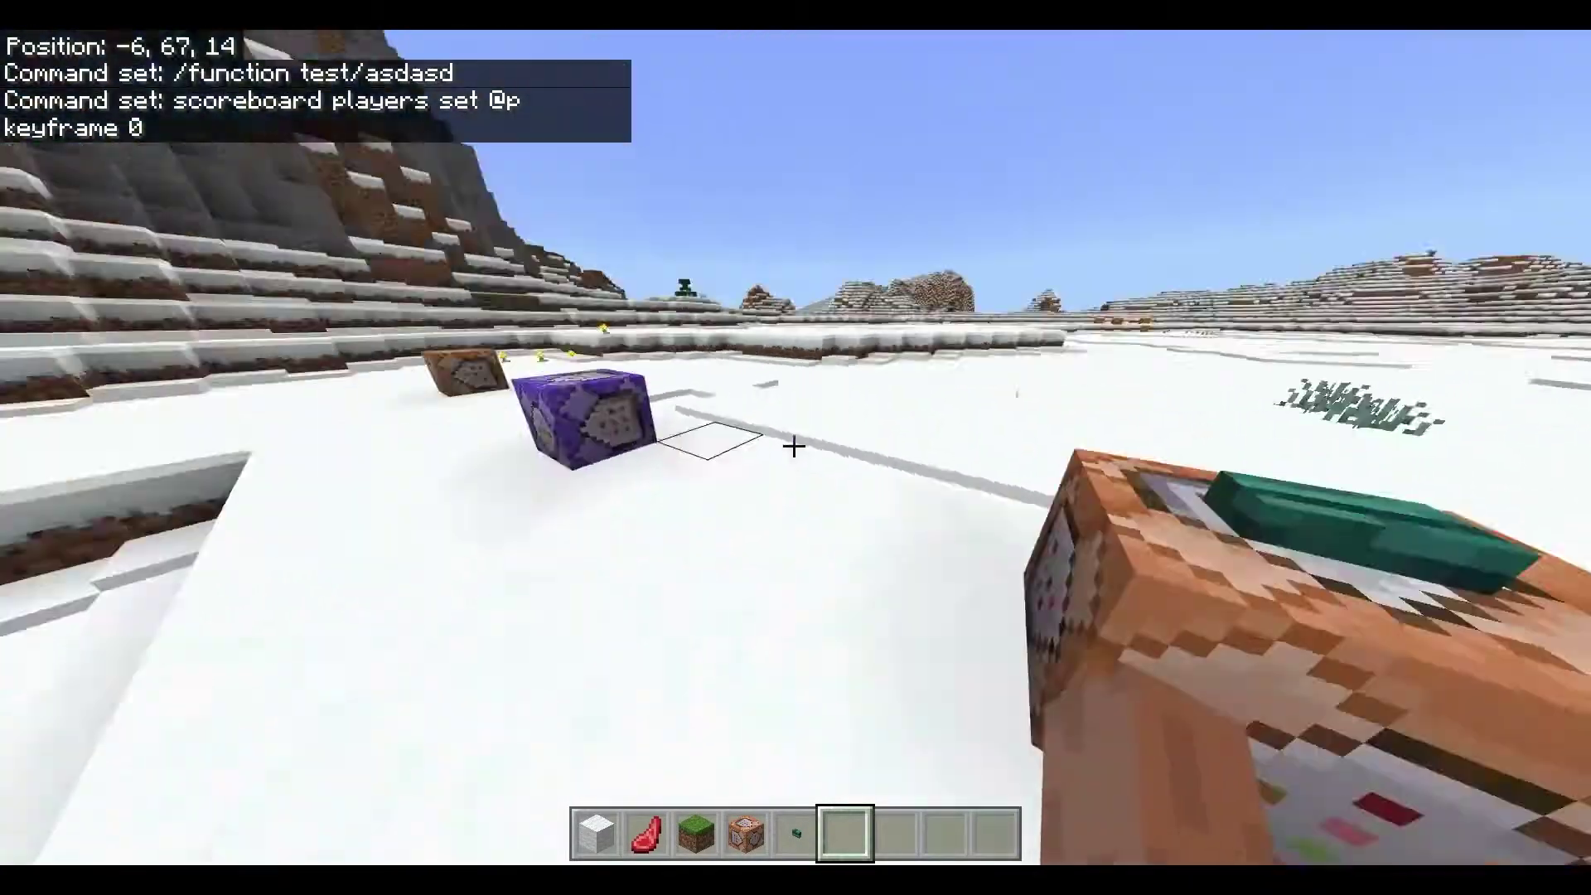
Step: Activate the button on top of the impulse command block to start the cutscene
{"action": "key", "text": "s"}
{"action": "key", "text": "w"}
{"action": "right_click", "coordinate": [794, 445]}
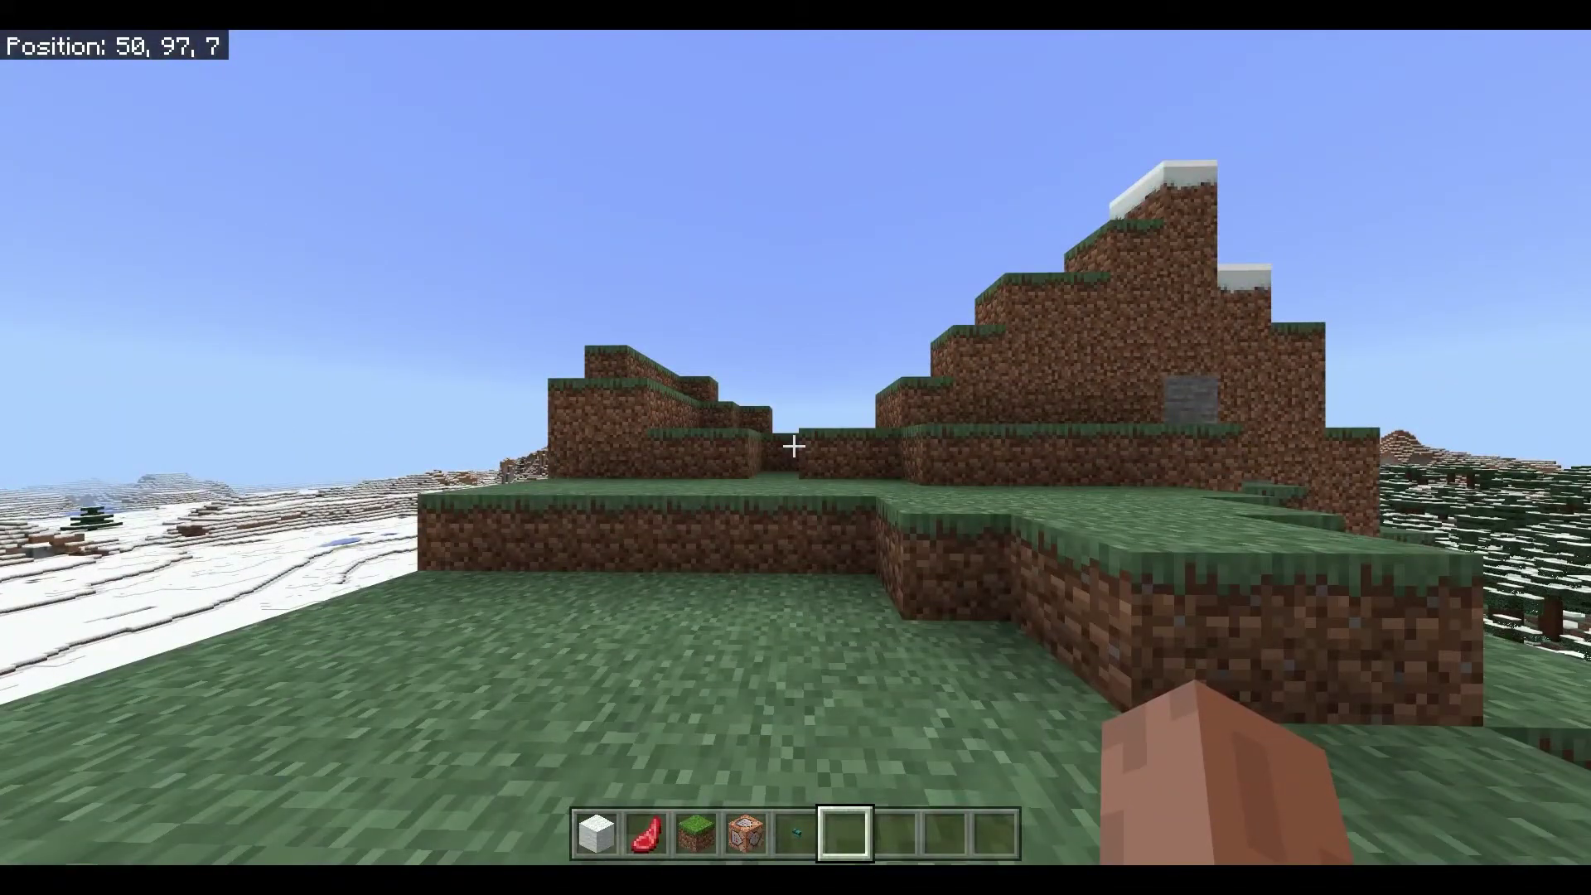
Step: Walk from the grassy hilltop near position 50, 97, 7 down to the snowfield where the command blocks stand
{"action": "key", "text": "w"}
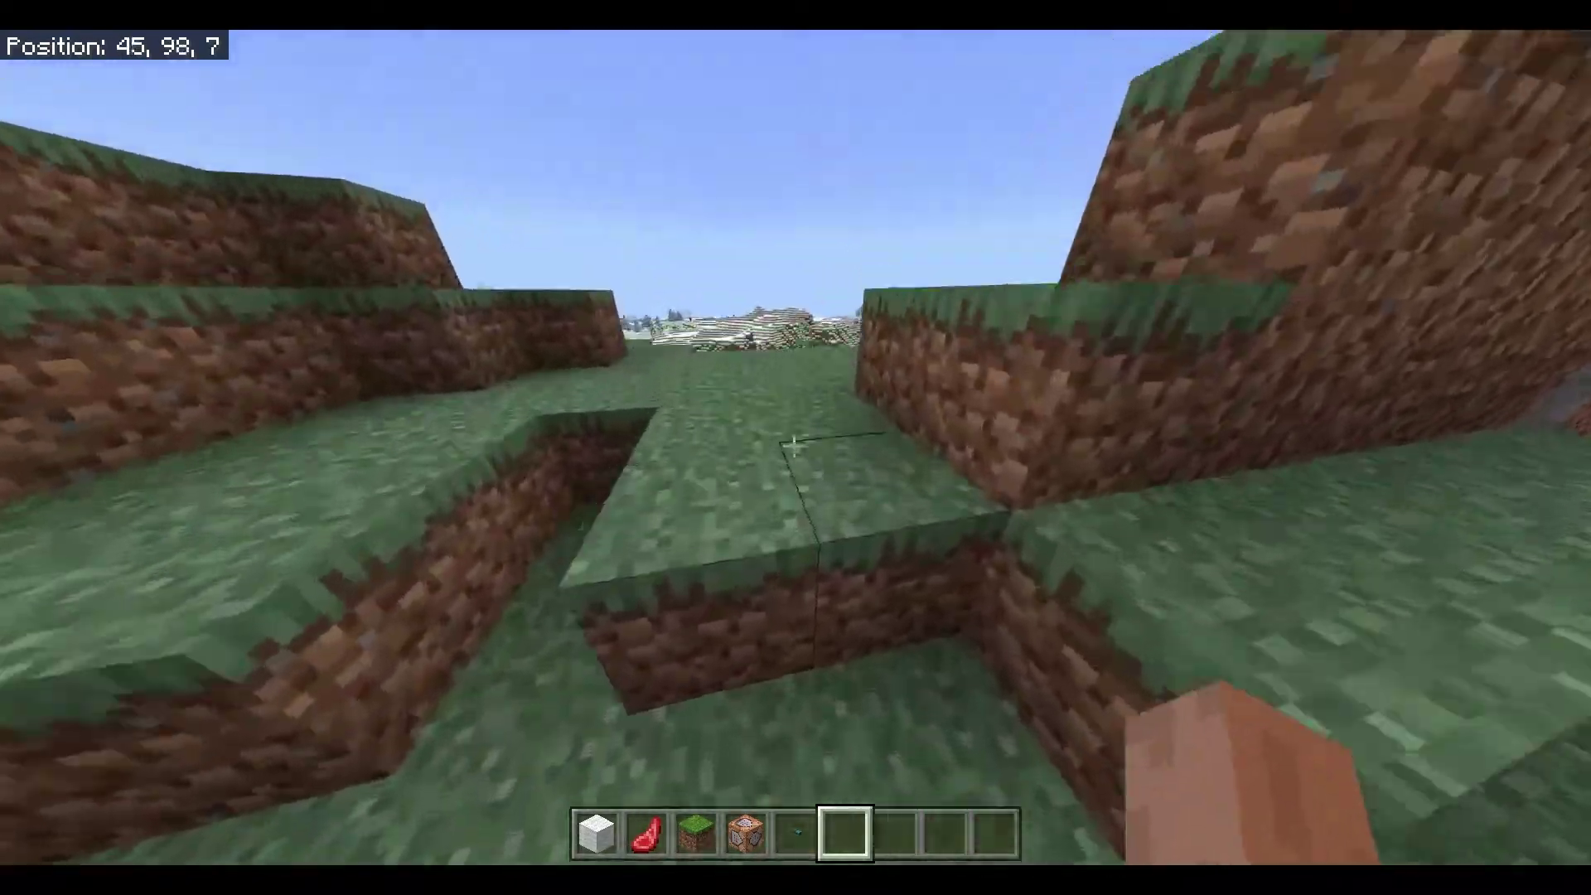
{"action": "key", "text": "w"}
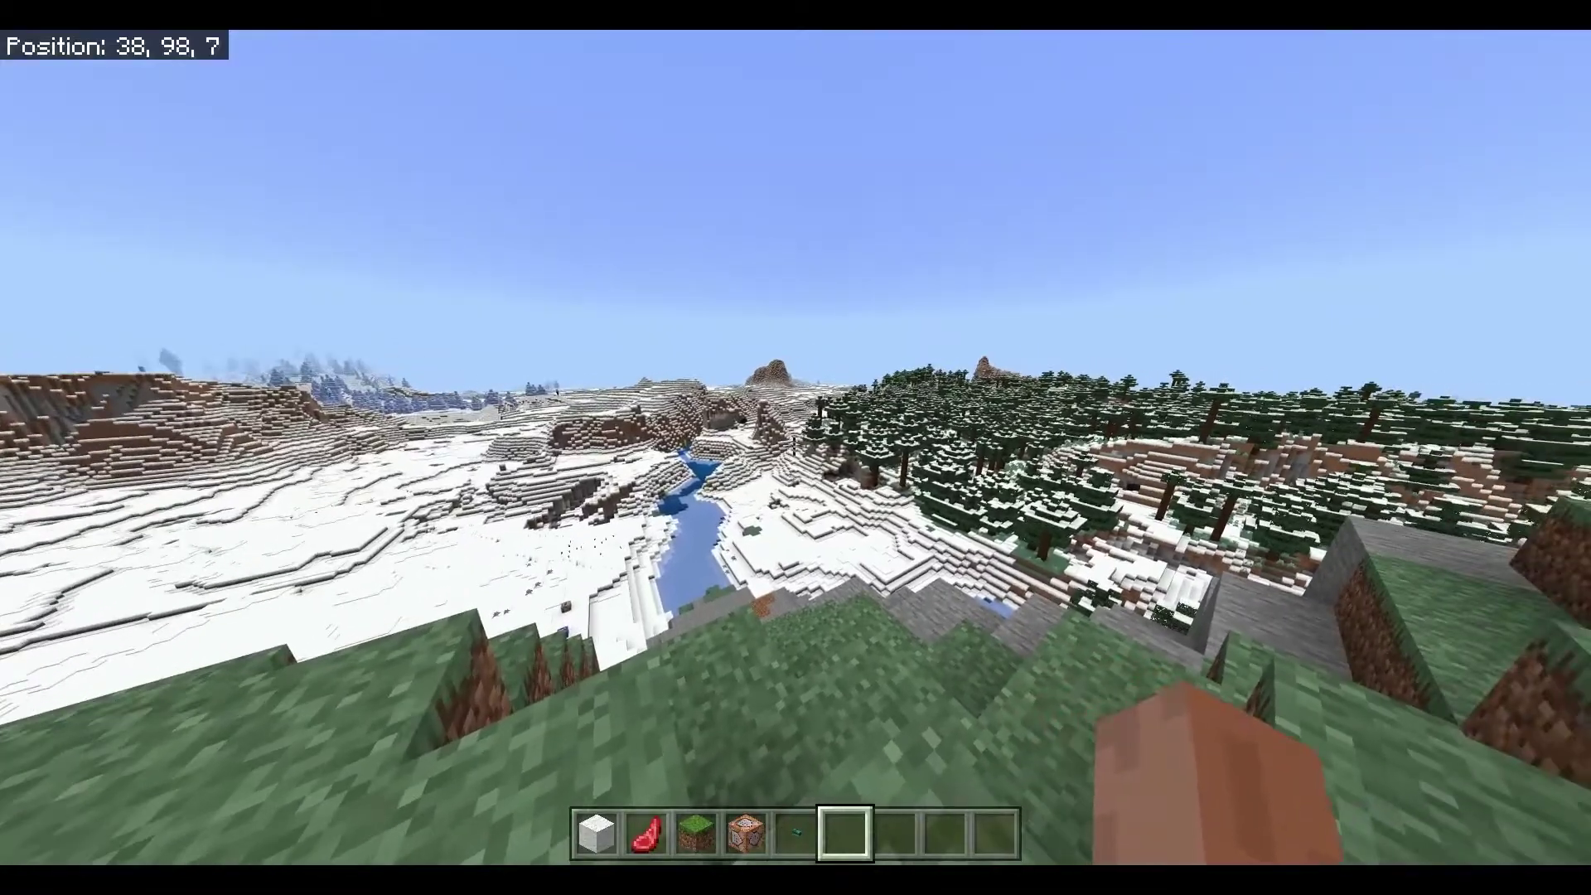
{"action": "key", "text": "w"}
{"action": "key", "text": "w"}
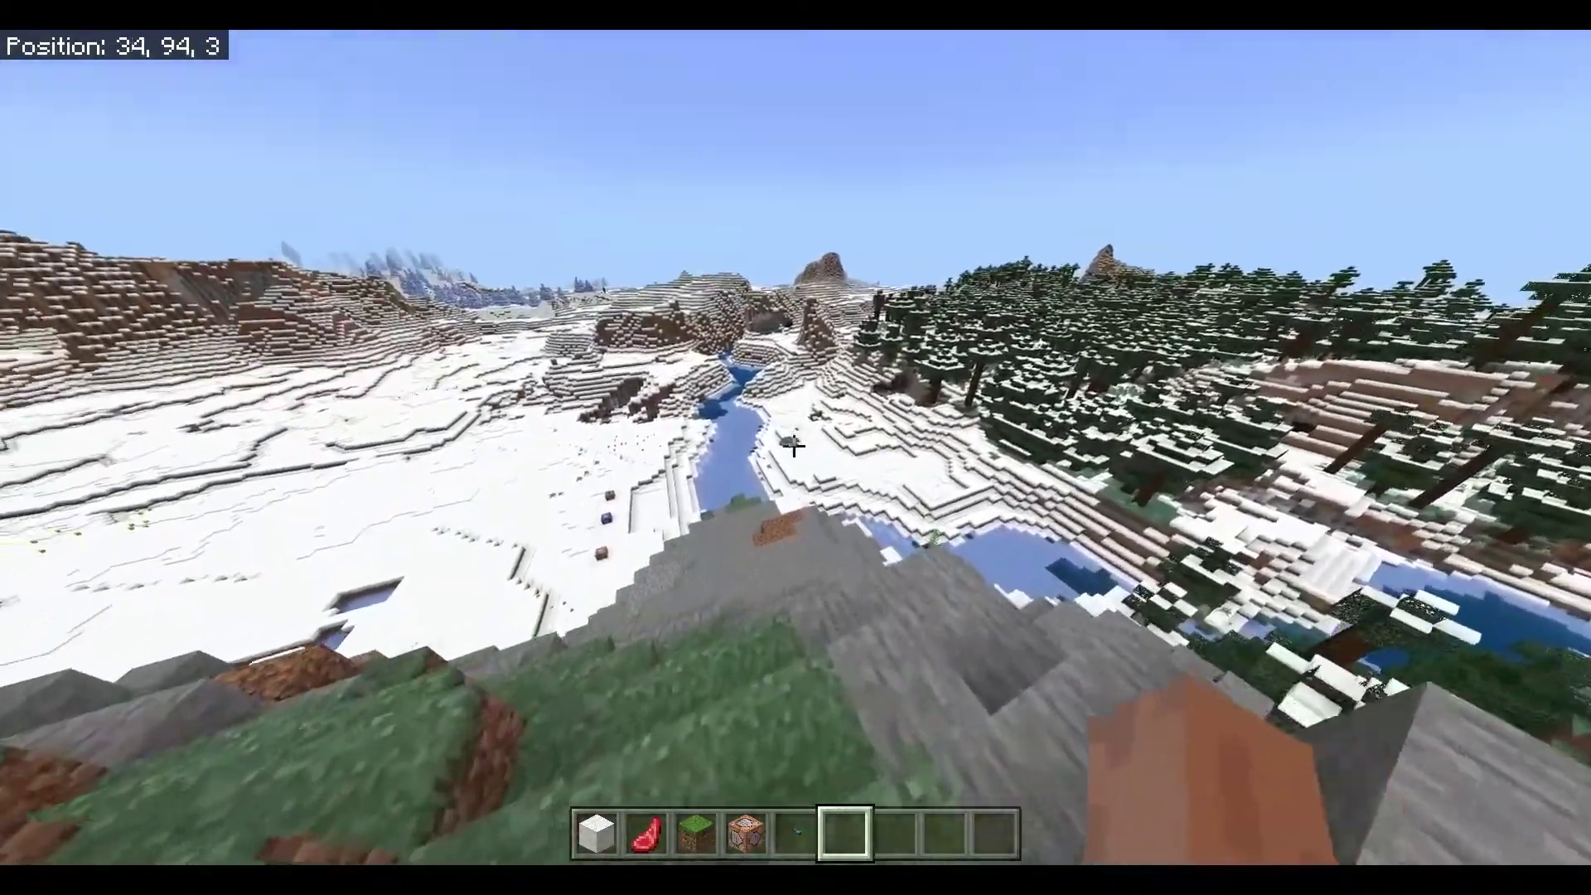
{"action": "key", "text": "w"}
{"action": "key", "text": "w"}
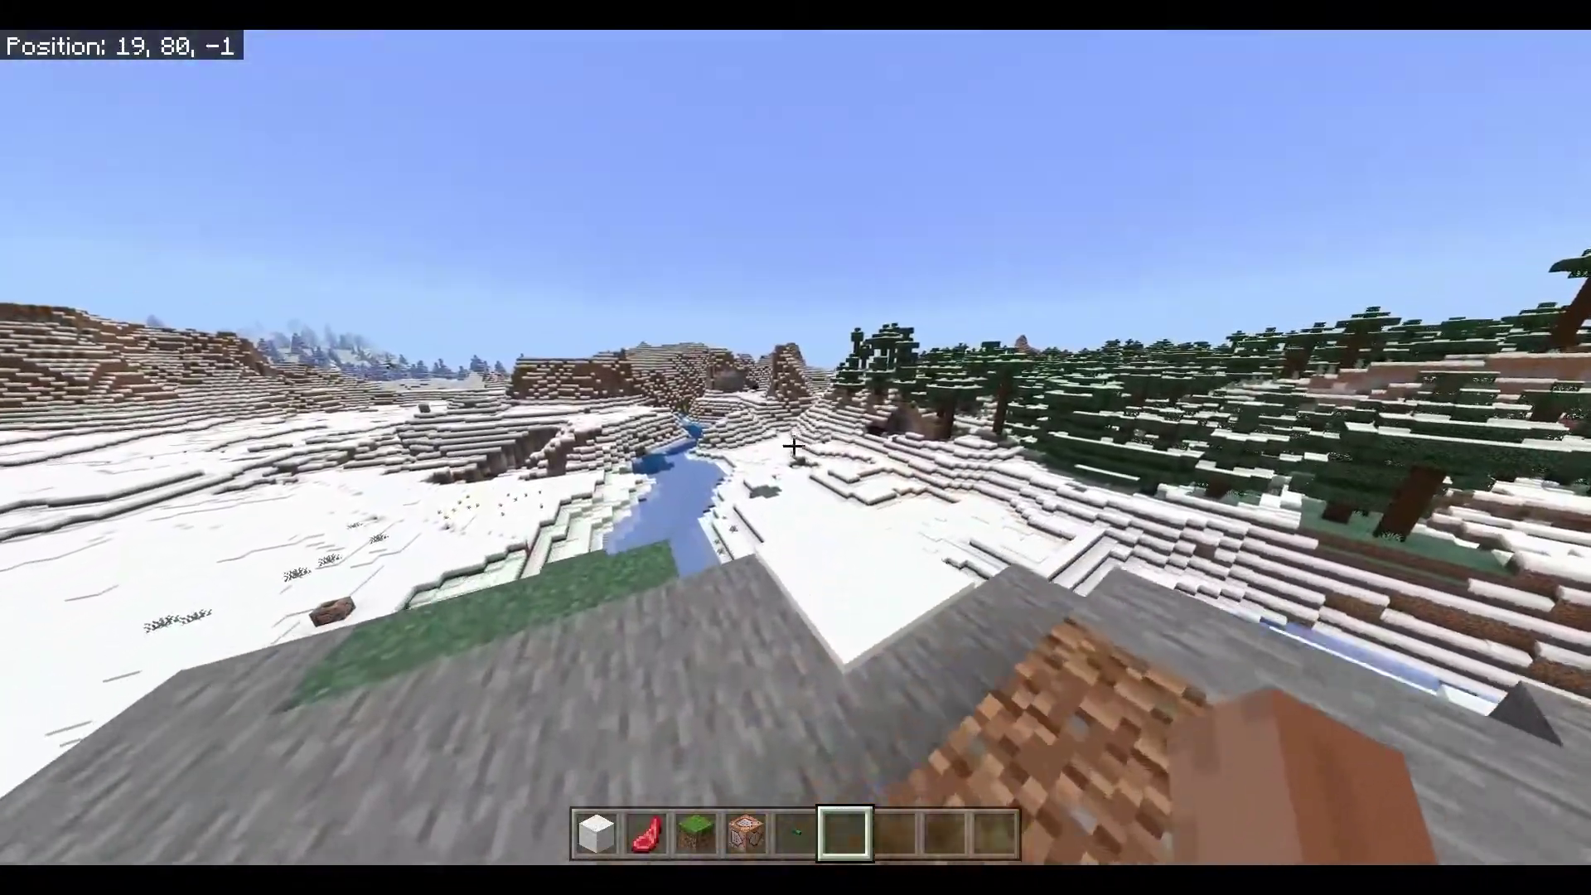
{"action": "key", "text": "w"}
{"action": "key", "text": "w"}
{"action": "key", "text": "w"}
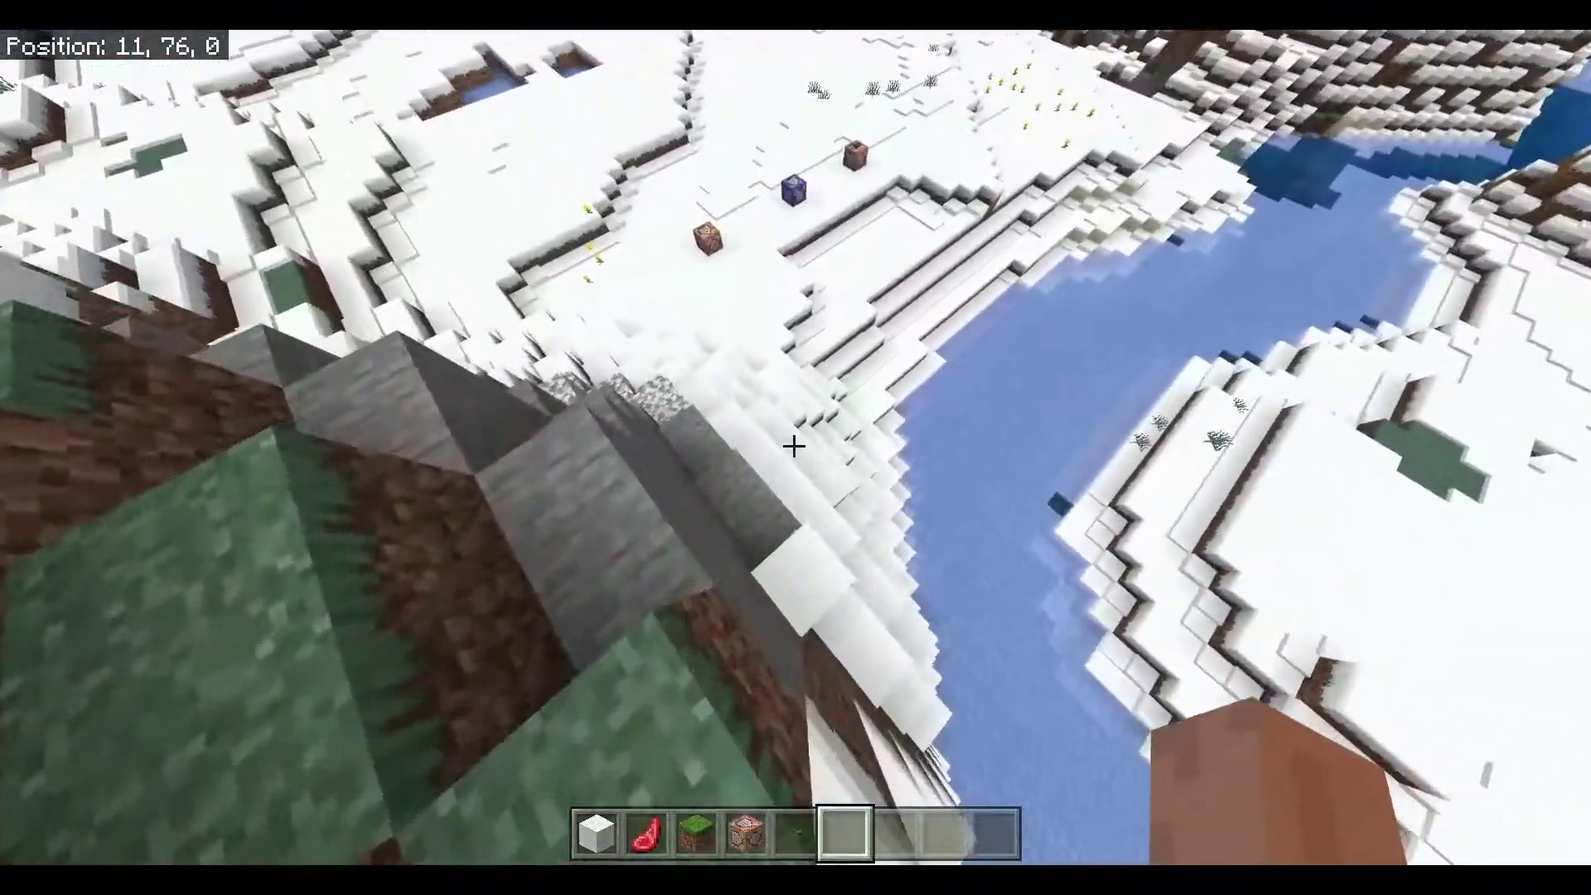
{"action": "key", "text": "w"}
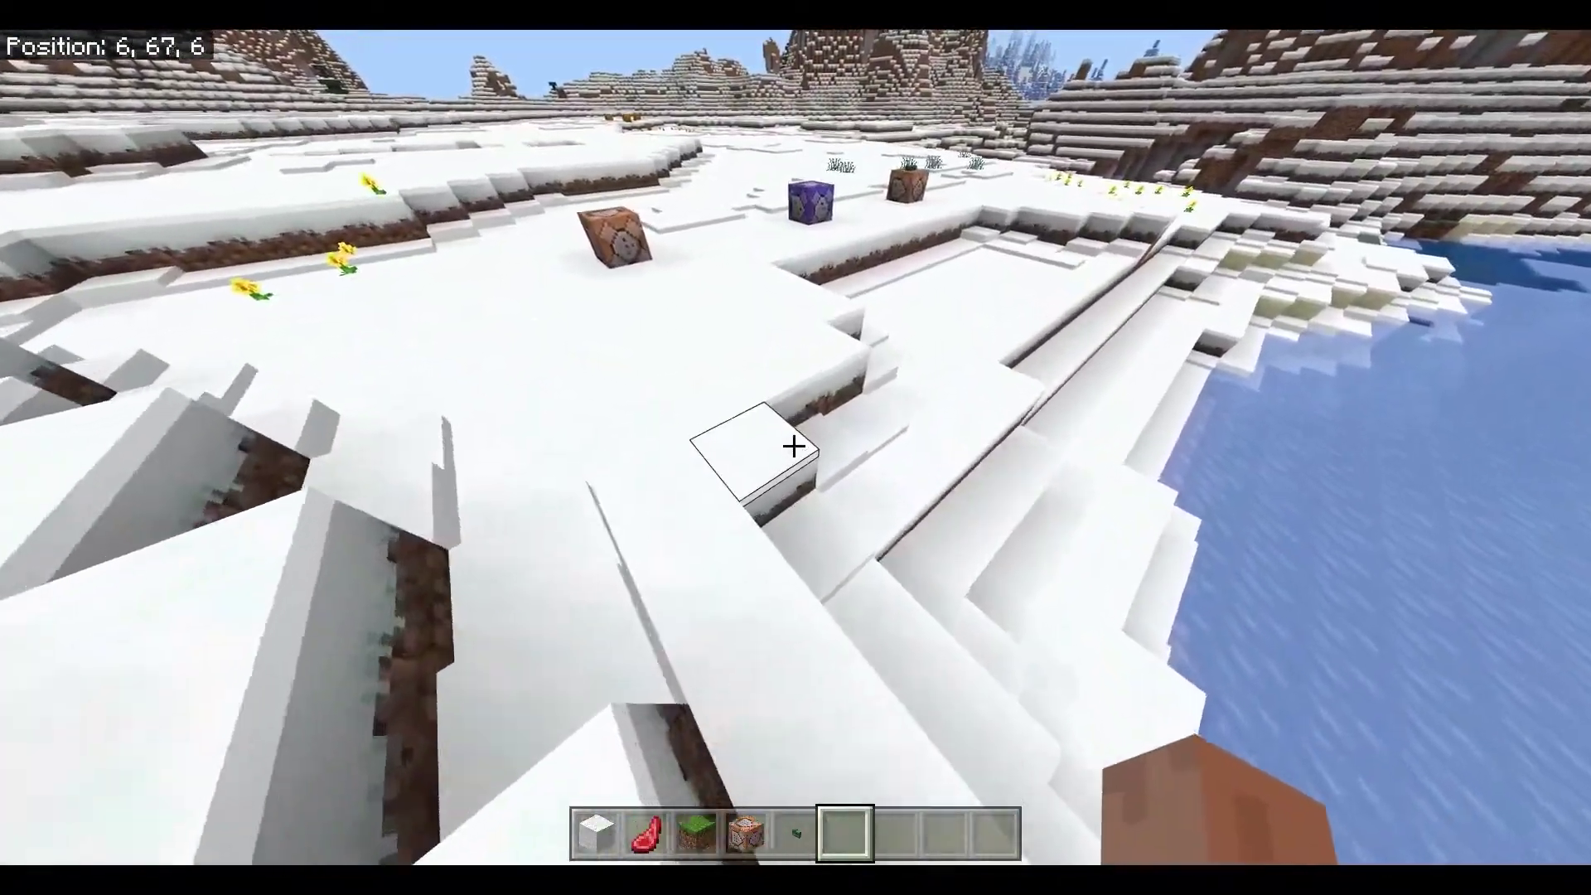
Step: Look over the command blocks in the snow, ending in front of the impulse block with the button
{"action": "key", "text": "w"}
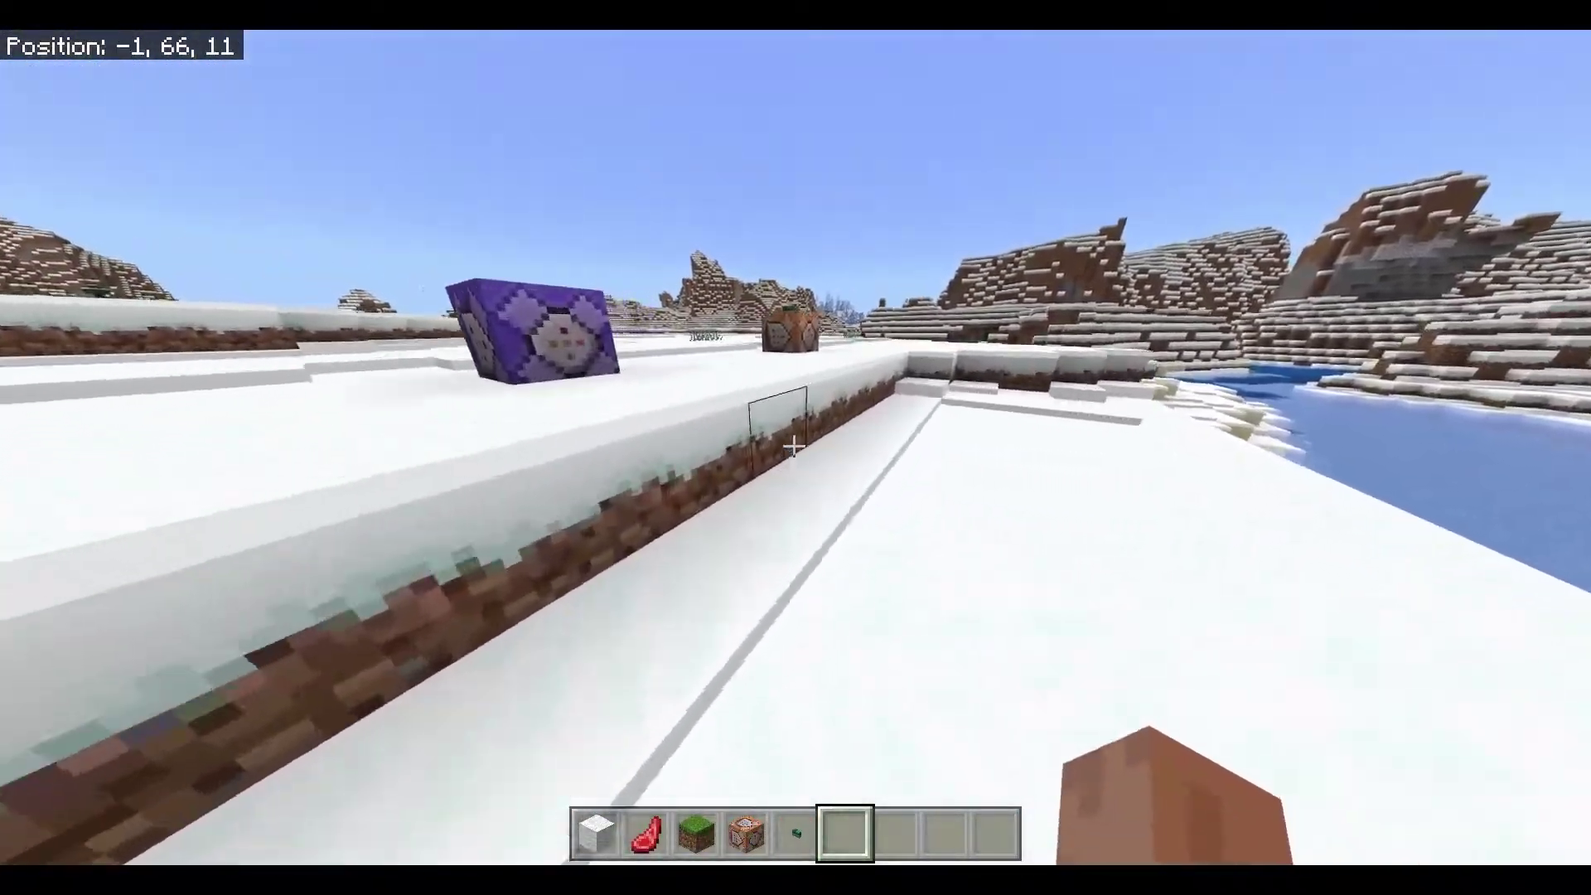
{"action": "key", "text": "w"}
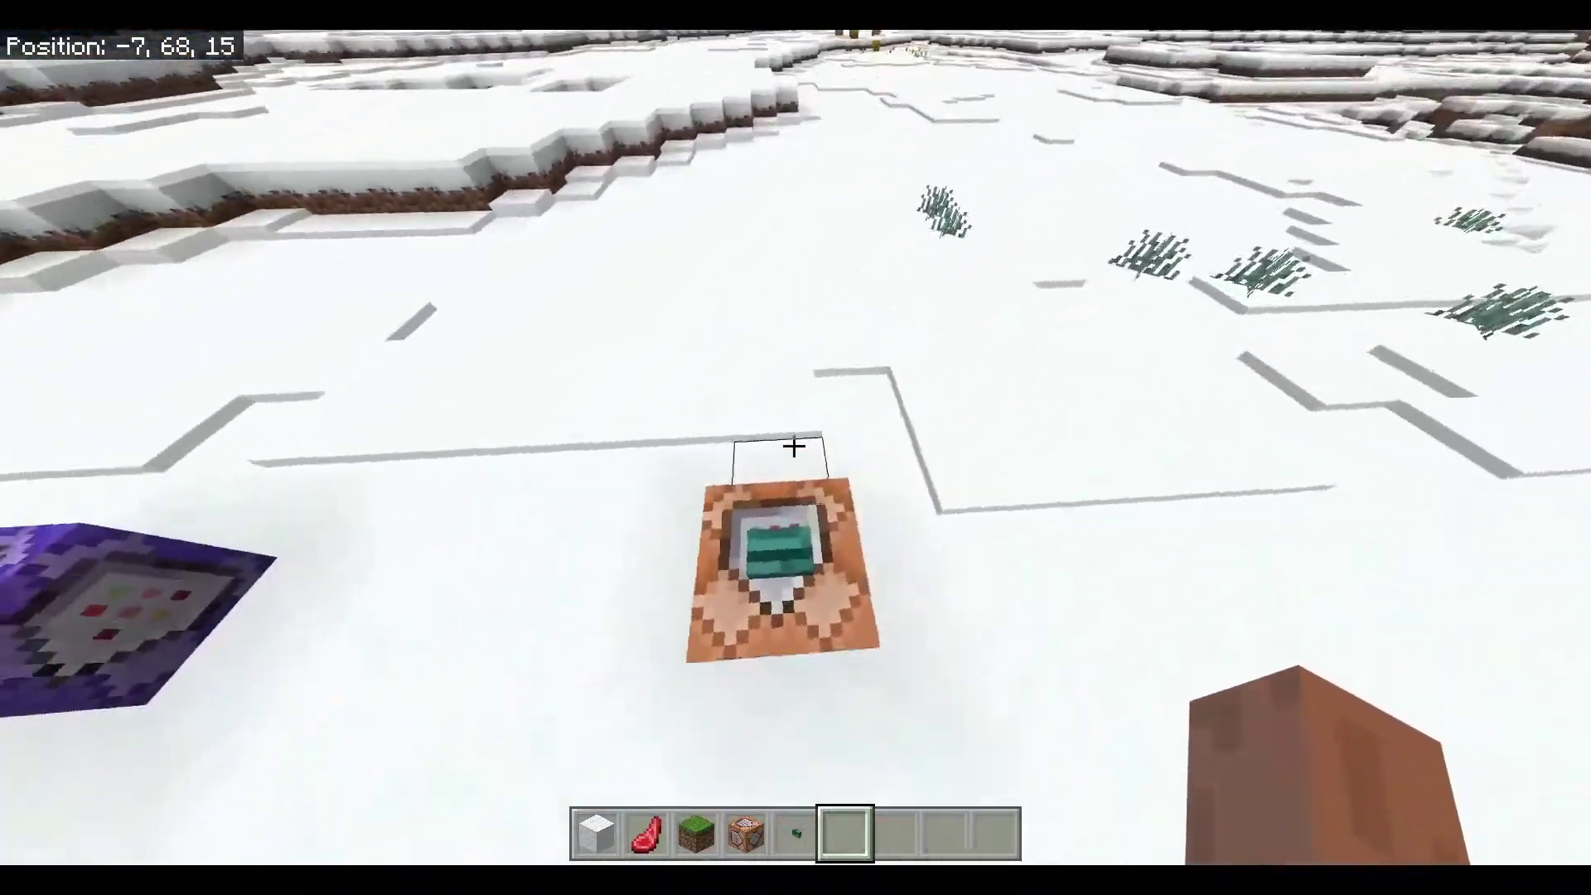
{"action": "key", "text": "w"}
{"action": "key", "text": "space"}
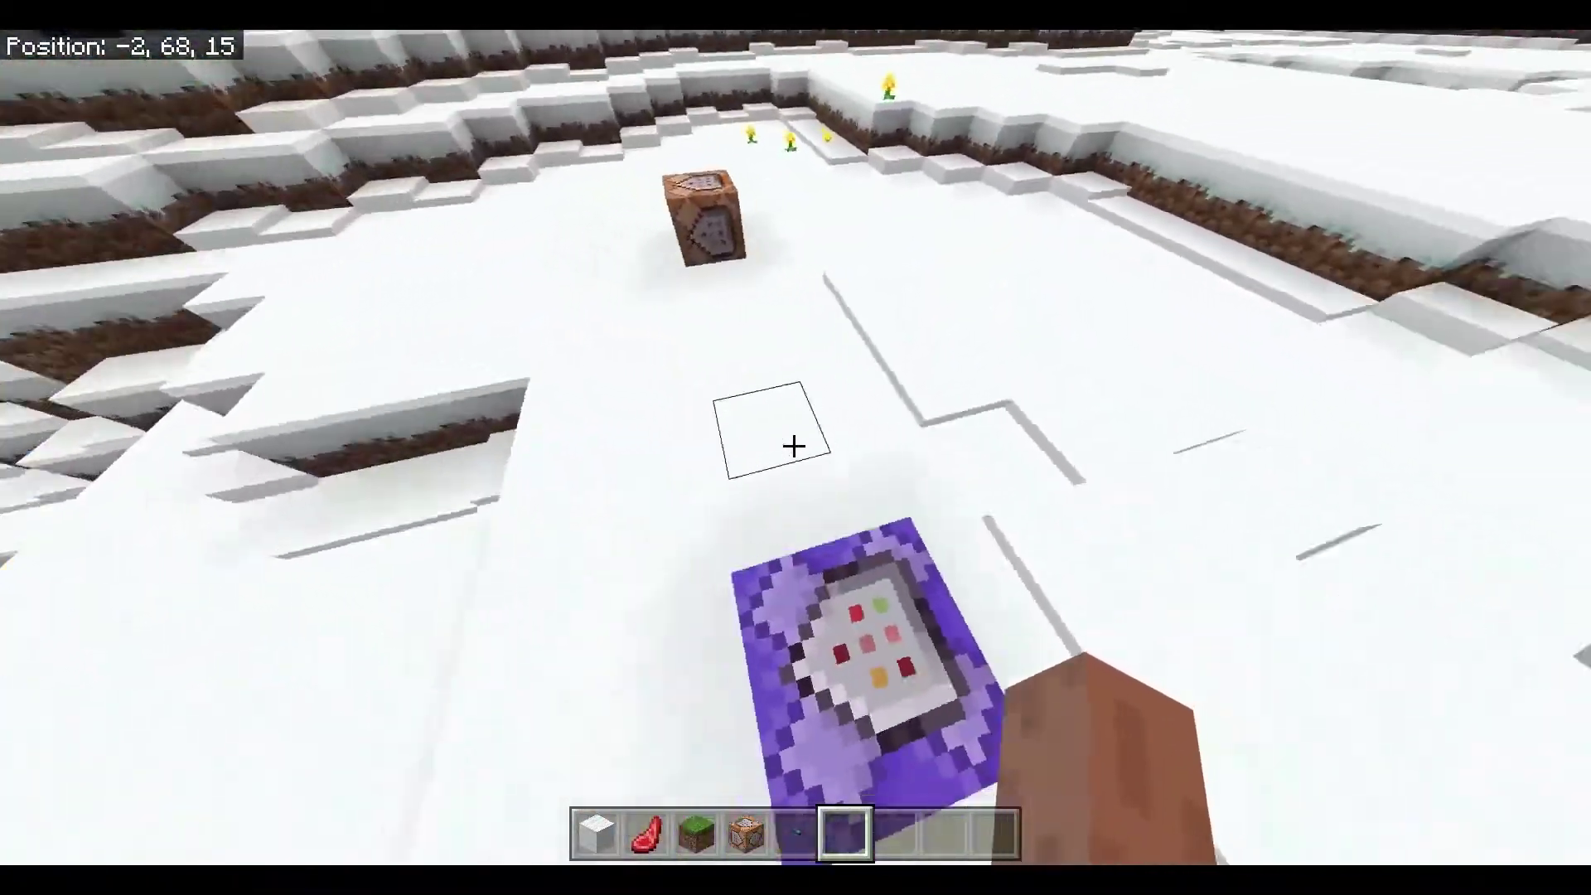
{"action": "key", "text": "w"}
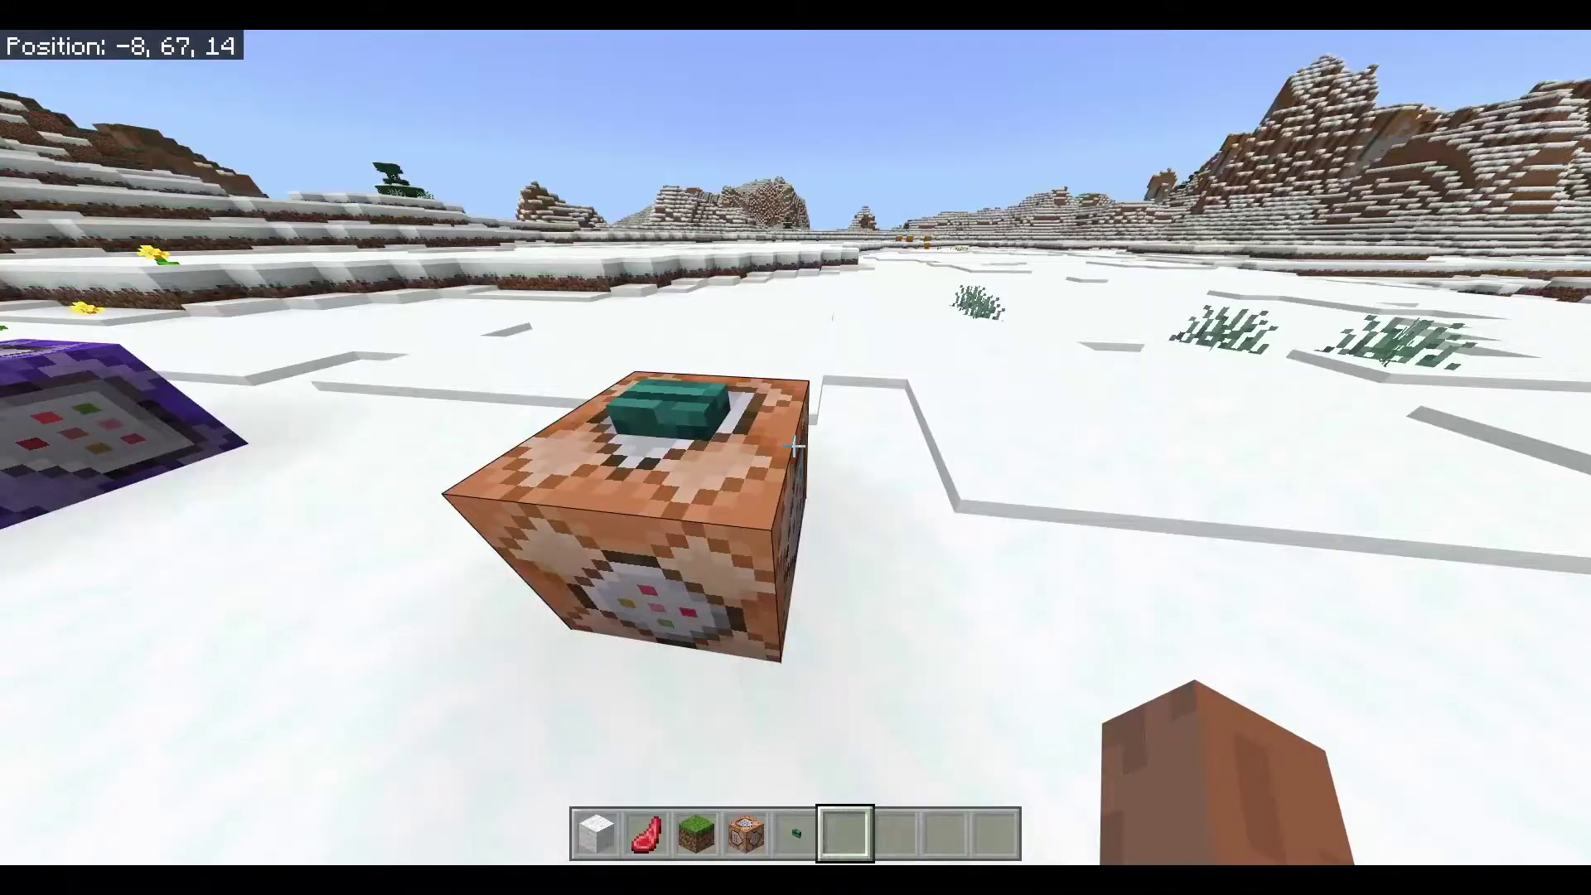